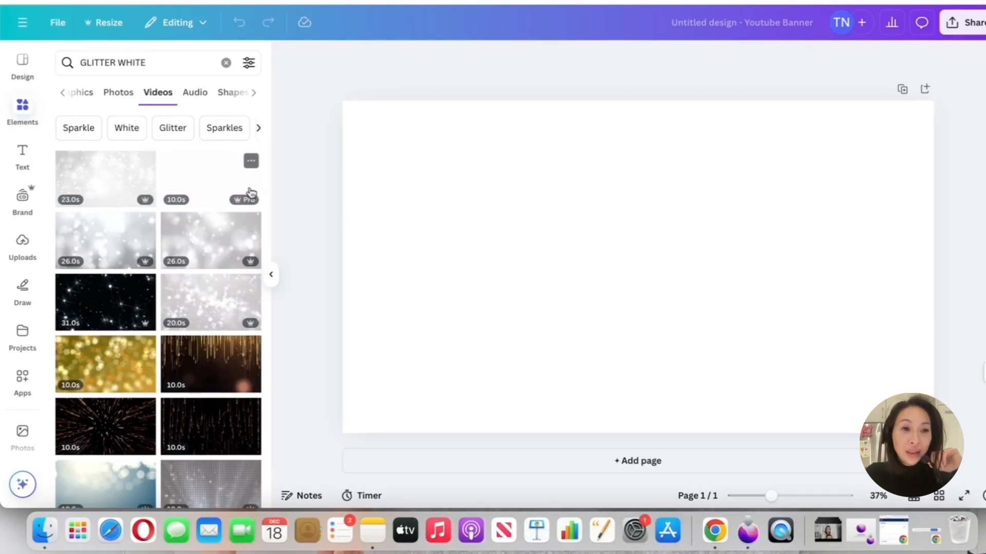
Add the 23-second white glitter video to the banner and make it fill the whole page as the background
left_click(124, 187)
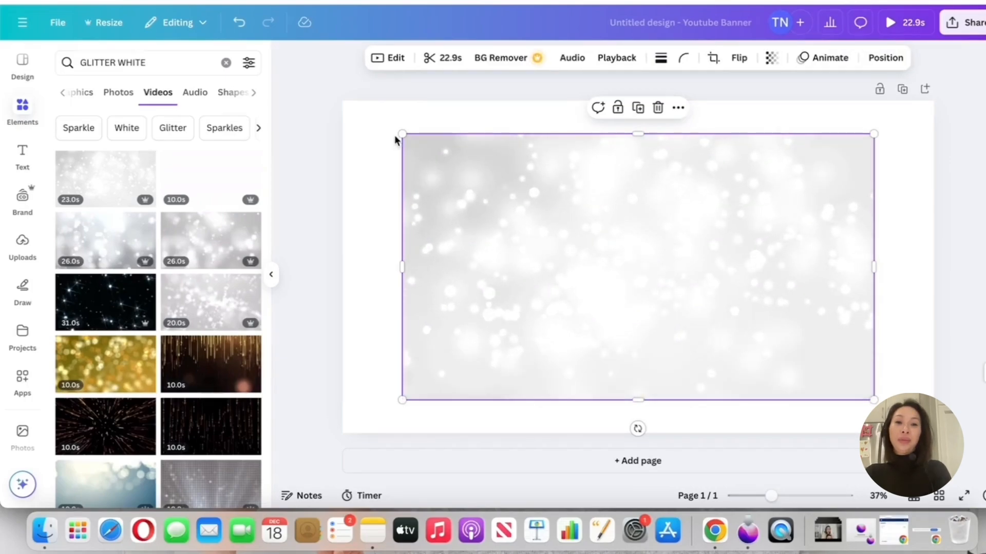
left_click_drag(402, 135, 426, 147)
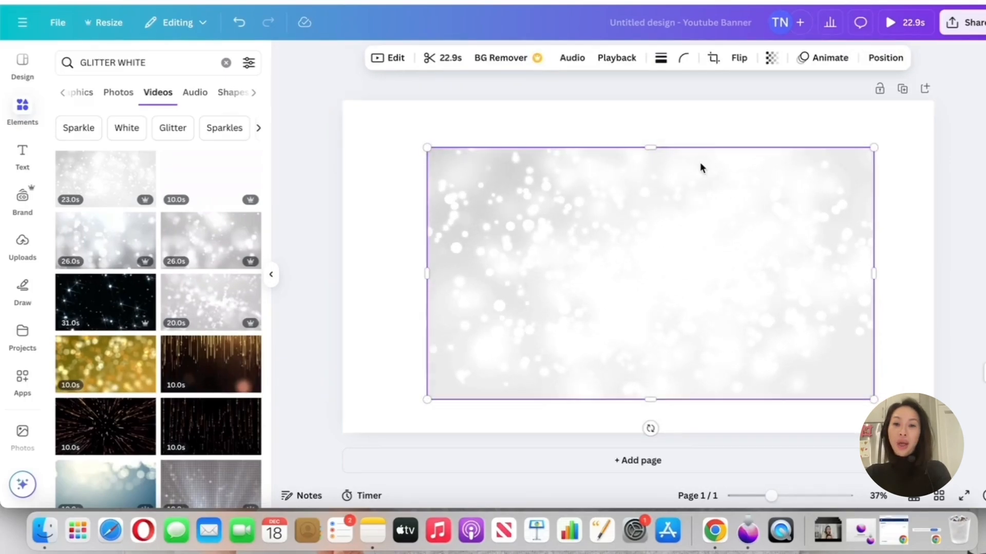
left_click(690, 121)
left_click(756, 408)
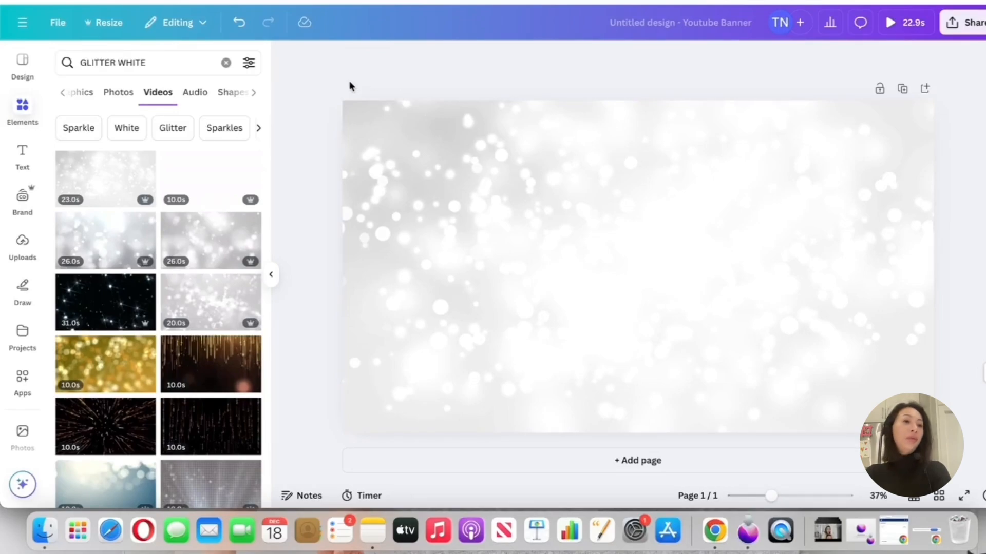
Open the uploaded images and look through the Desktop files available for upload
left_click(23, 246)
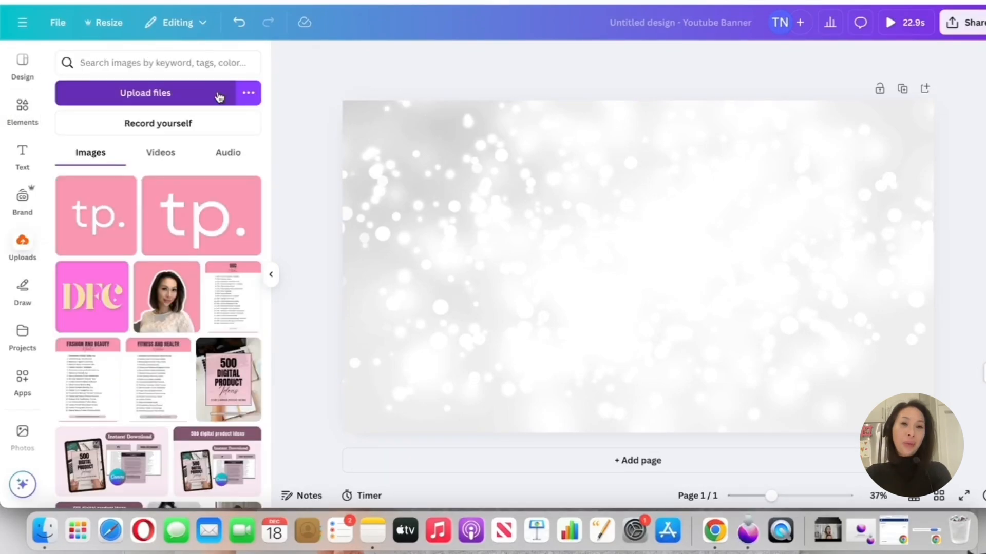
left_click(219, 97)
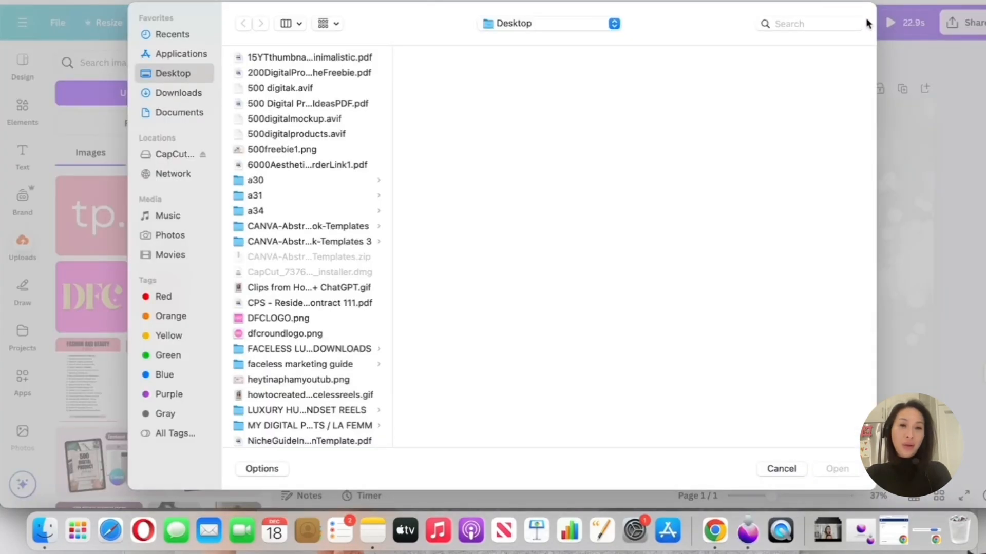
scroll(317, 200, "down", 10)
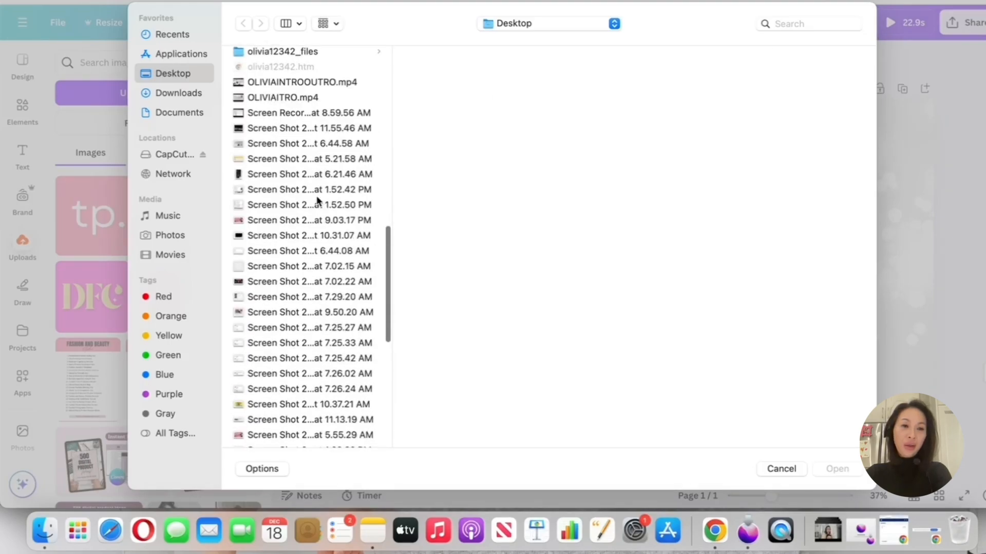
left_click(775, 470)
Place the uploaded photo of the woman in the white lace dress on the banner and remove its background
left_click(195, 272)
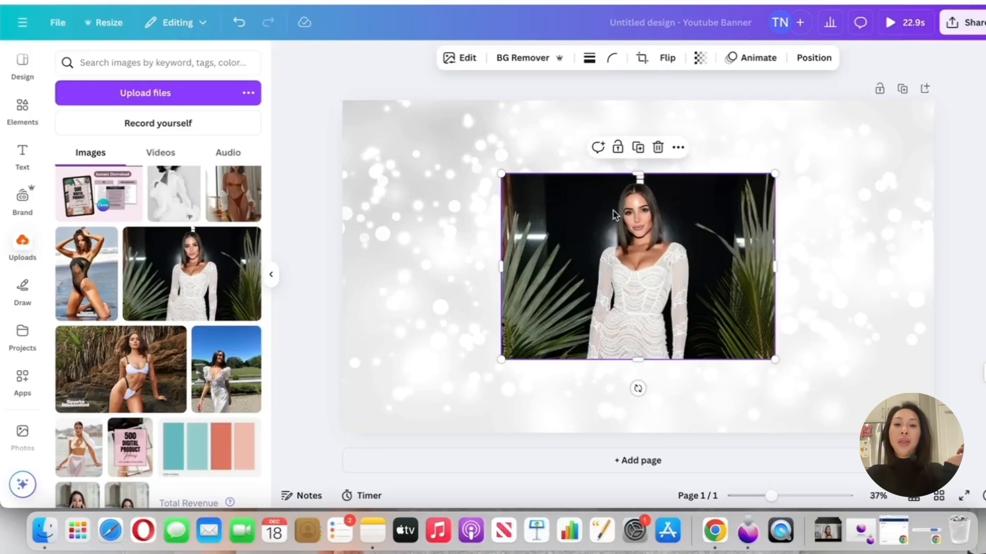
left_click_drag(614, 215, 688, 232)
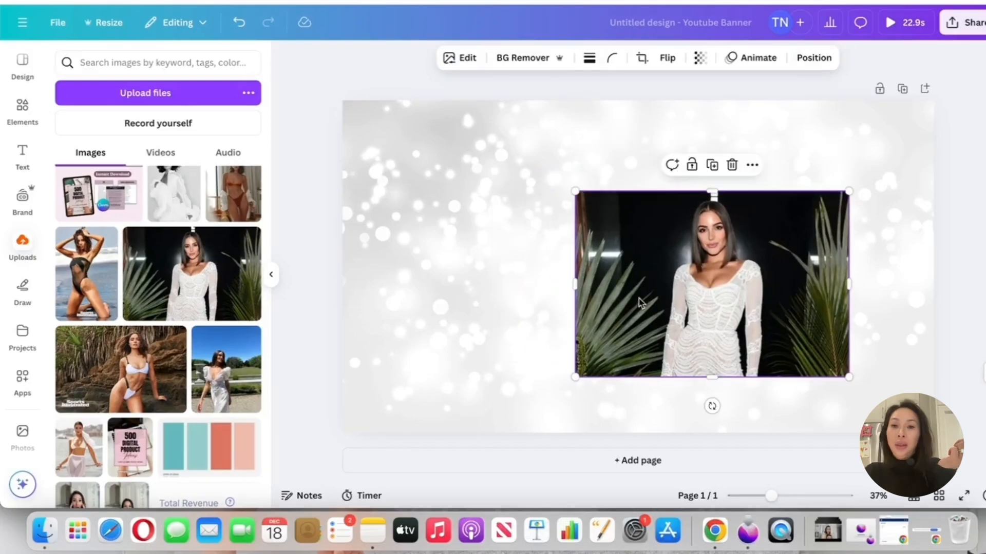
left_click(507, 59)
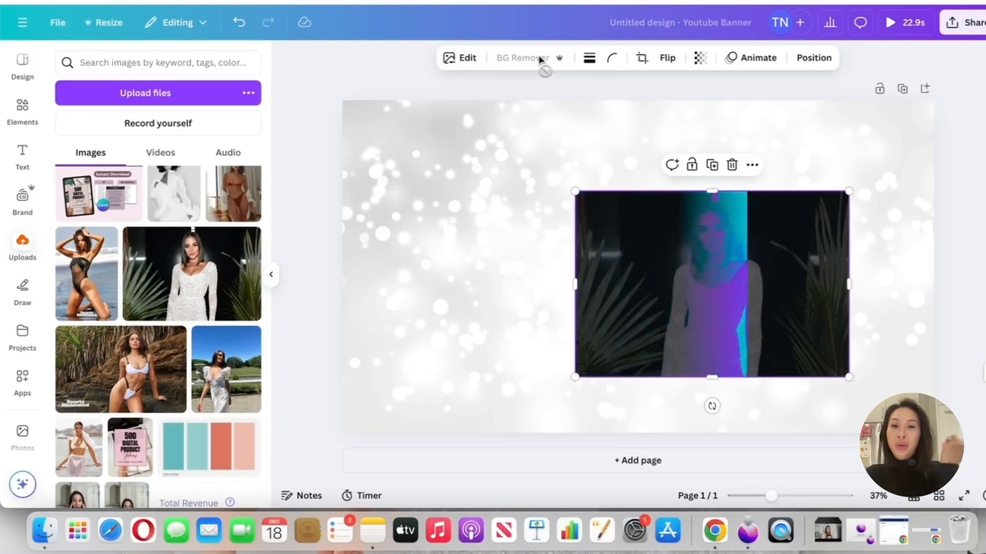
Enlarge the white-dress cutout to nearly the banner's full height and position it on the banner's right side
left_click_drag(574, 191, 356, 127)
left_click_drag(584, 219, 699, 286)
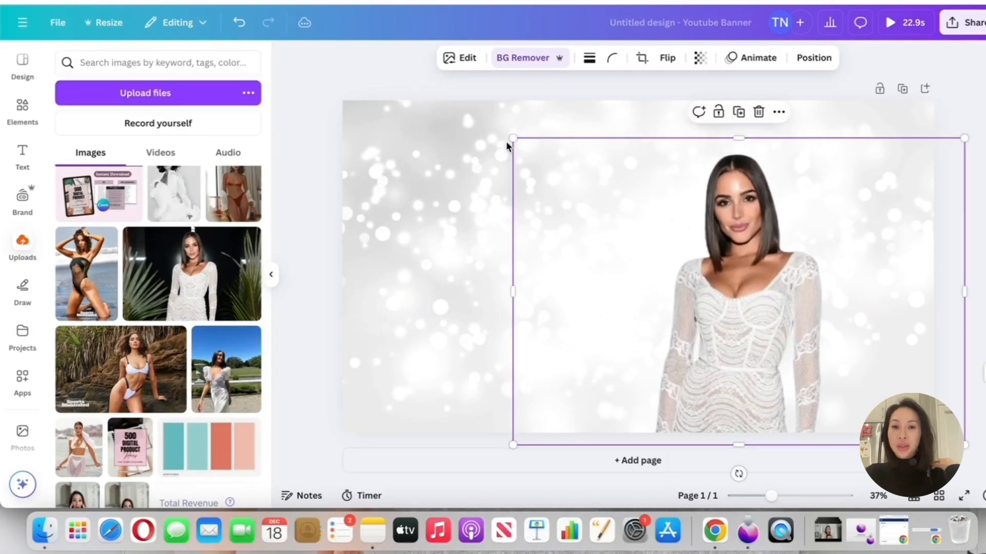
left_click_drag(510, 140, 444, 108)
left_click_drag(692, 236, 760, 242)
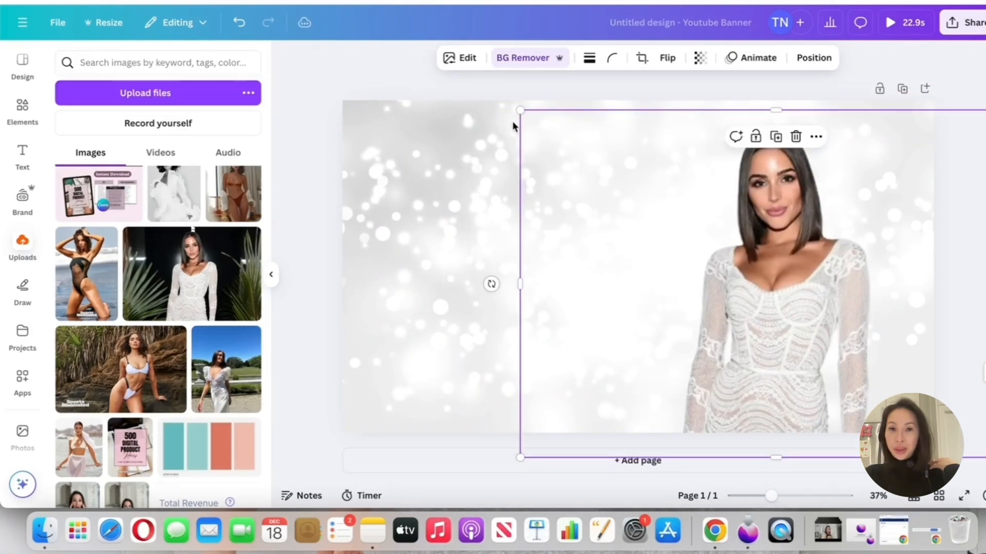
left_click_drag(518, 111, 517, 108)
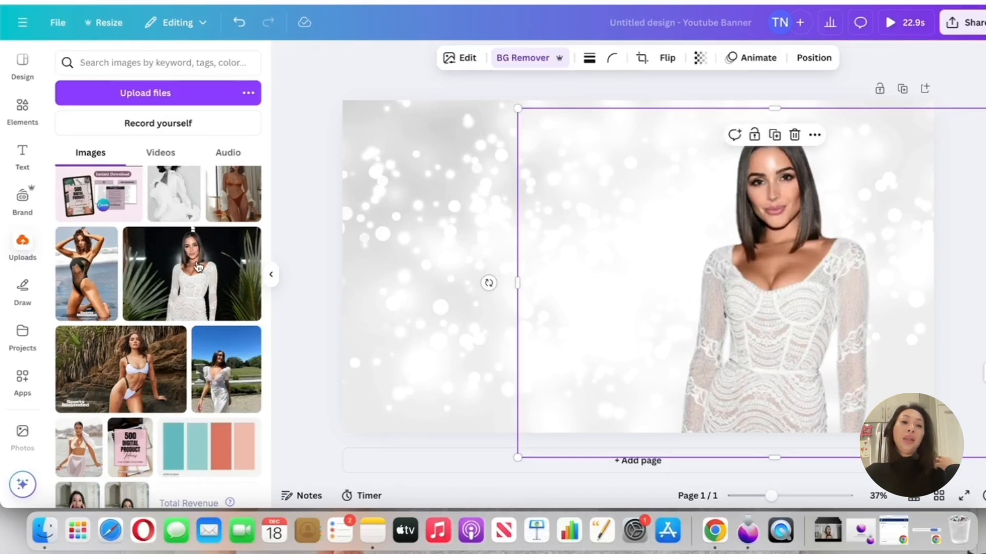
Add the uploaded black swimsuit photo beside the white-dress cutout and remove its background
left_click(92, 286)
left_click_drag(636, 267, 592, 267)
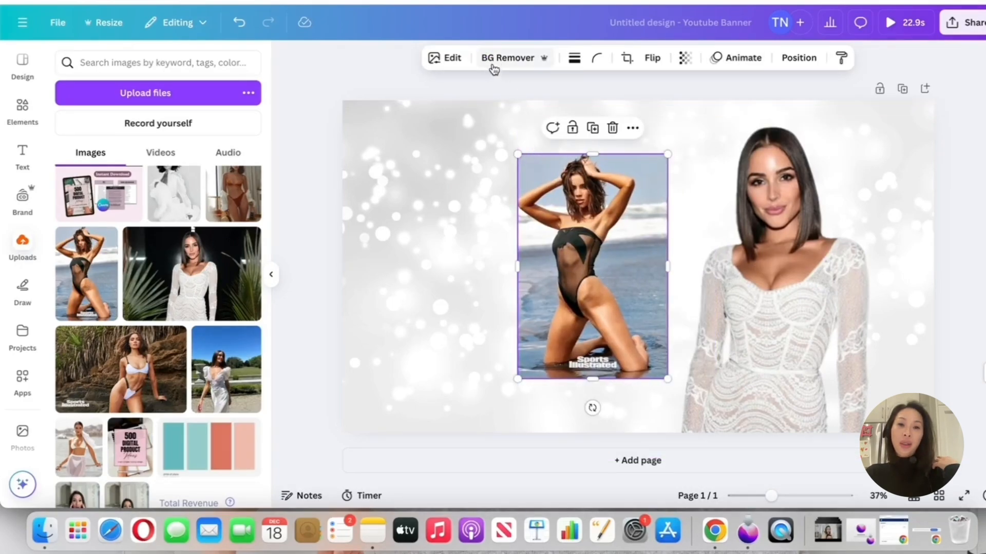
left_click(513, 58)
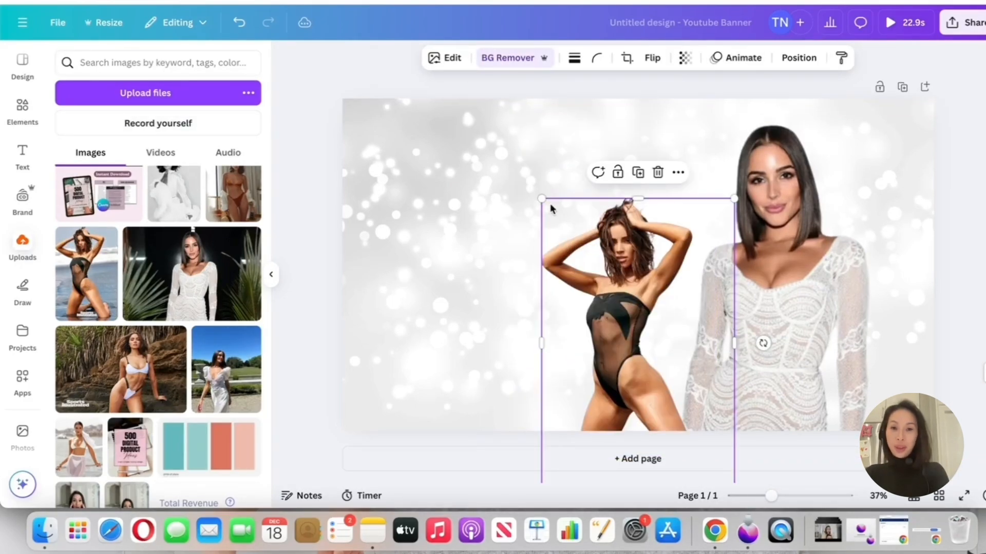
Enlarge the black swimsuit cutout until it runs past the banner's lower edge, and set its transparency to 17
left_click_drag(542, 201, 415, 165)
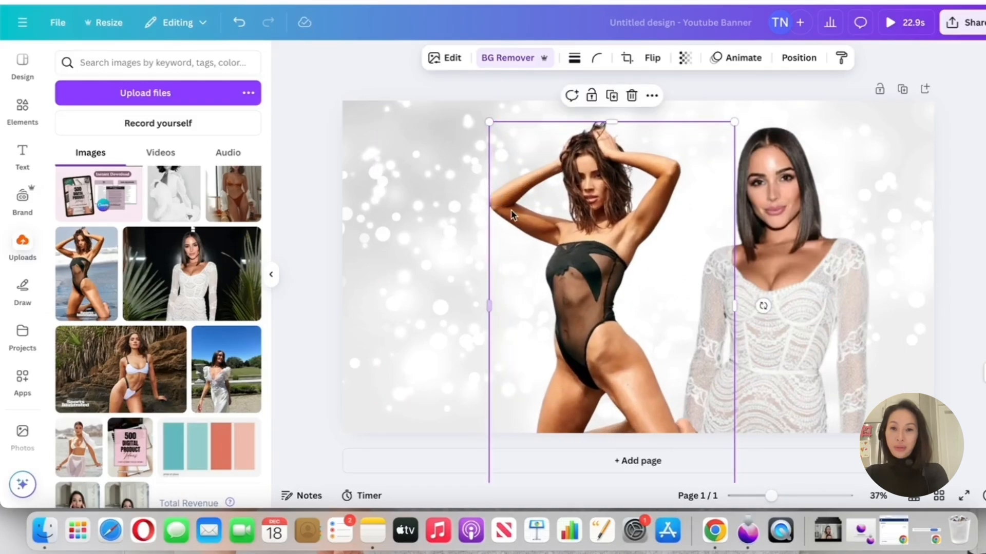
left_click_drag(537, 223, 596, 246)
left_click_drag(548, 147, 489, 117)
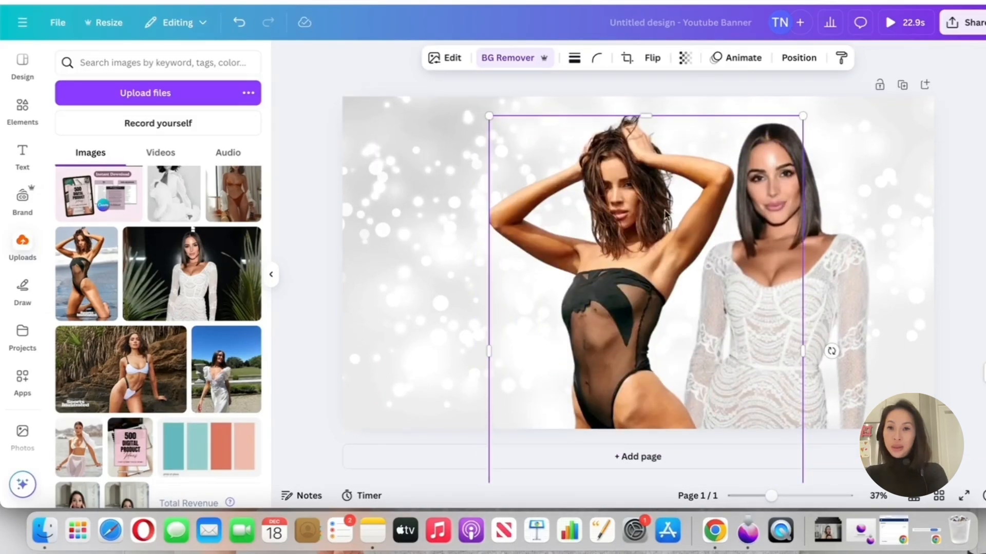
left_click(684, 60)
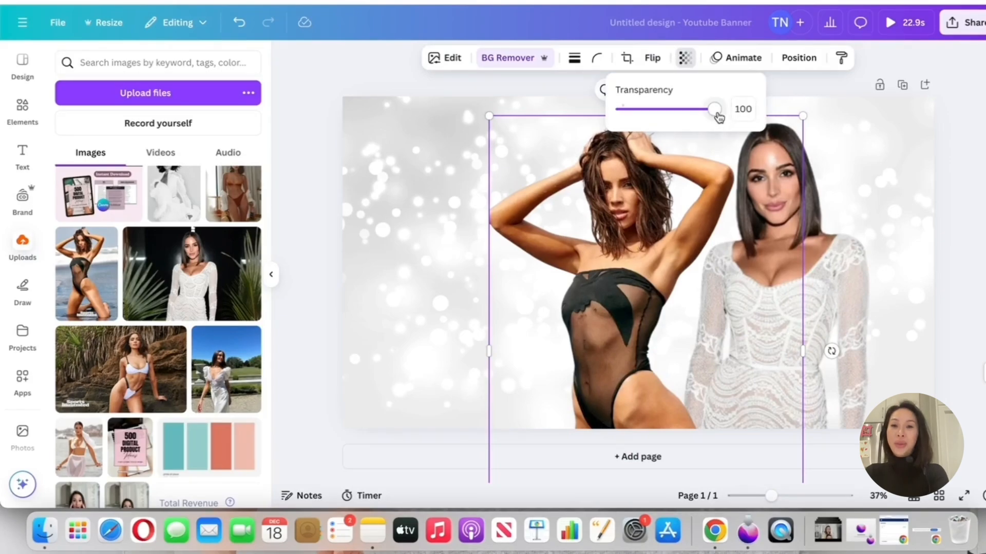
left_click_drag(717, 117, 636, 126)
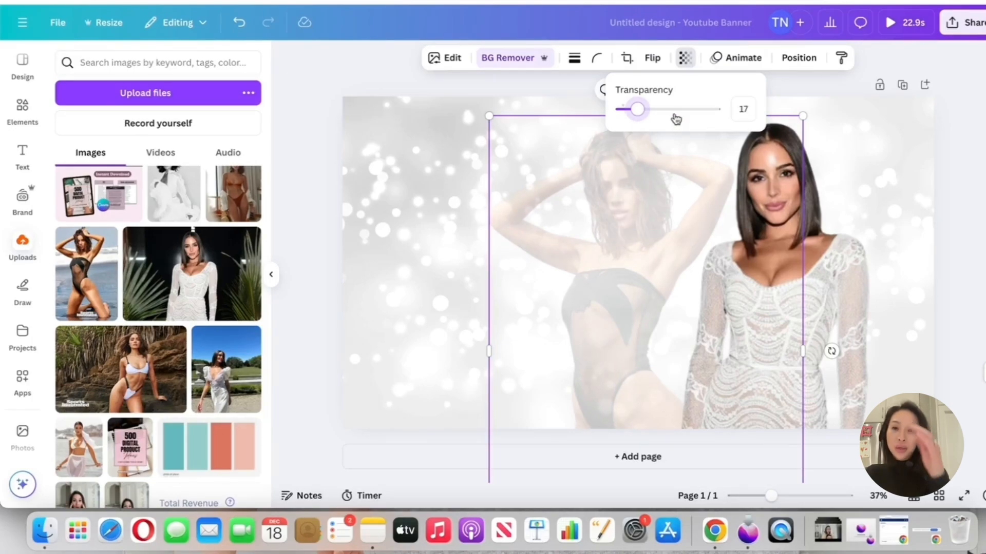
Compare the Mono filters on the faded swimsuit cutout and apply the Classic filter
left_click(446, 57)
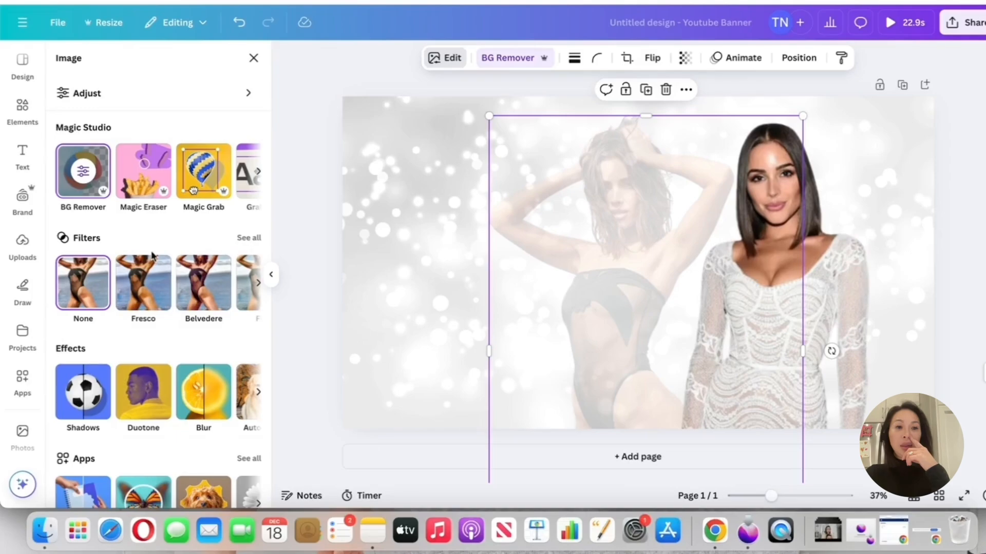
left_click(250, 239)
scroll(122, 255, "down", 10)
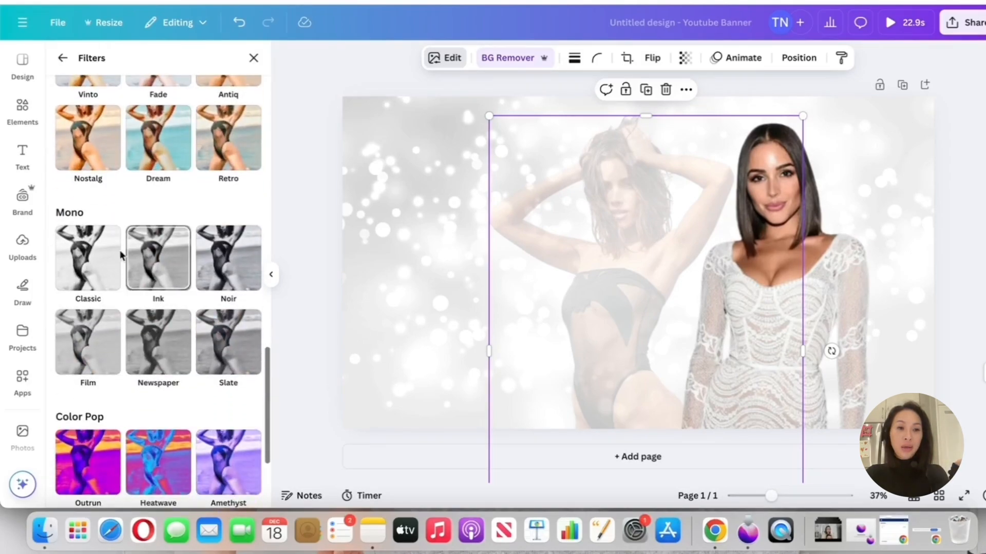
left_click(80, 361)
left_click(172, 350)
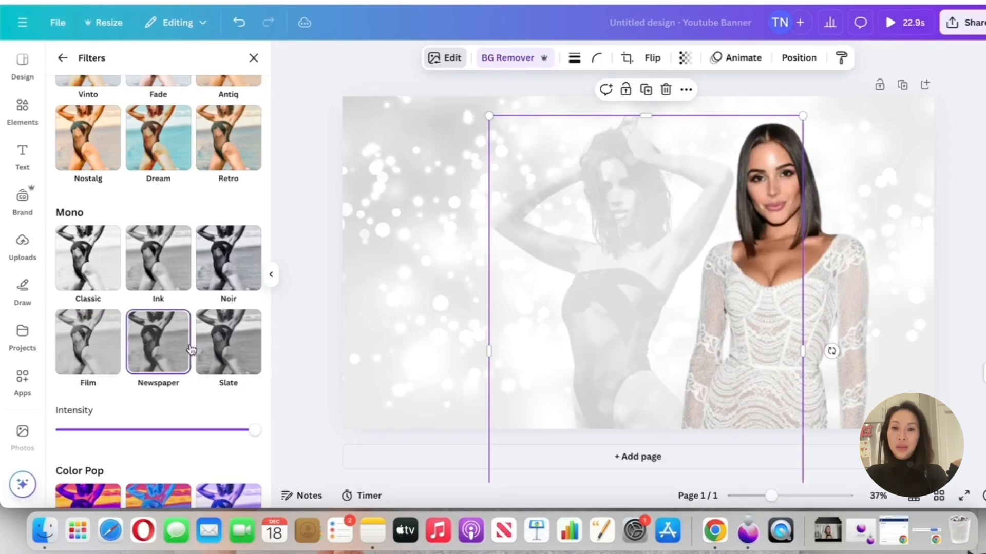
left_click(219, 349)
left_click(91, 262)
Shift both cutouts toward the banner's right edge and bring the white-dress cutout in front of the faded one
left_click_drag(591, 245, 638, 248)
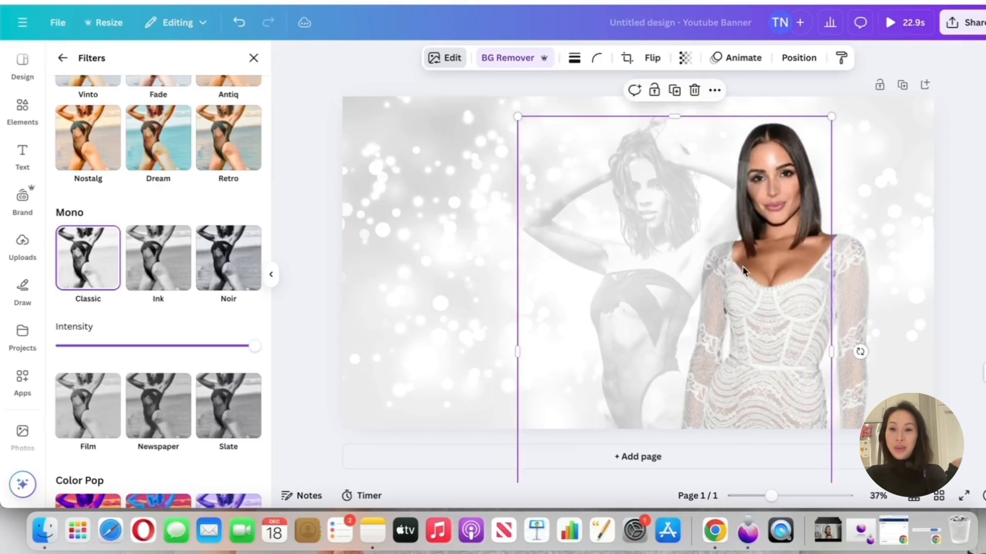
left_click(847, 279)
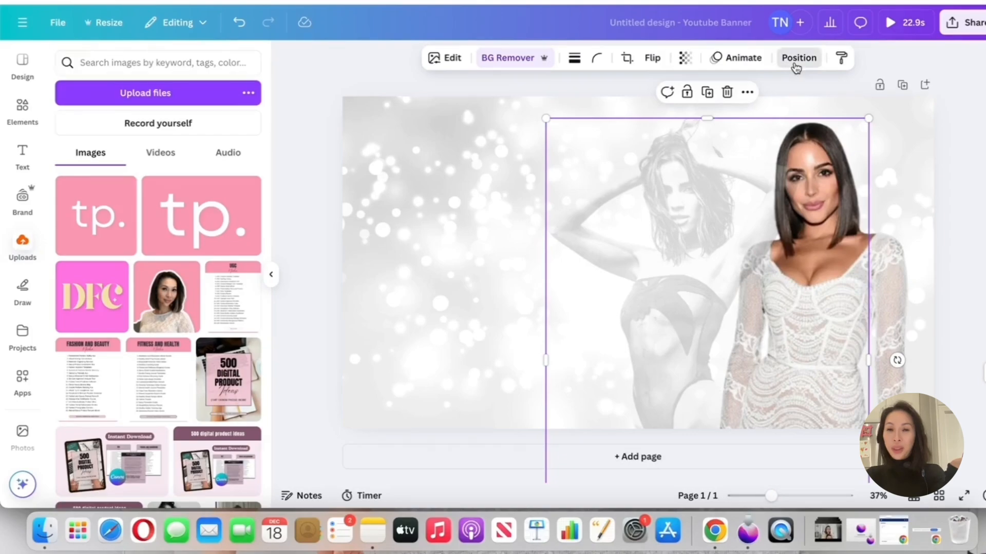
left_click(796, 60)
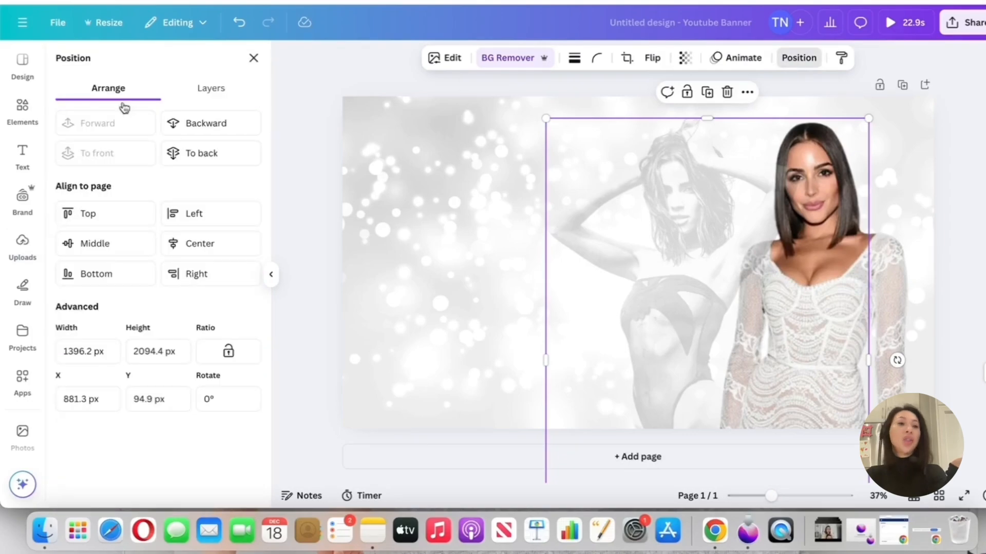
left_click(854, 260)
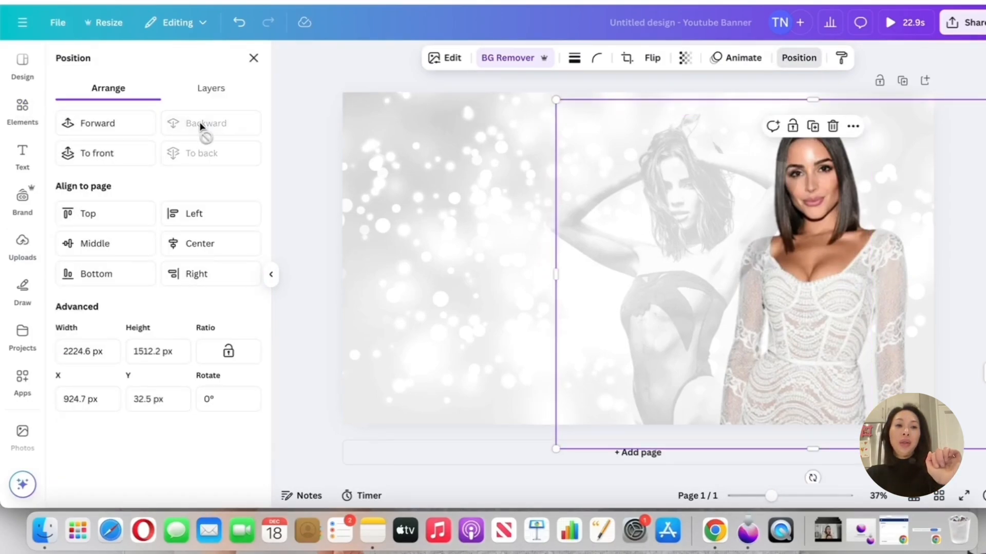
left_click(97, 122)
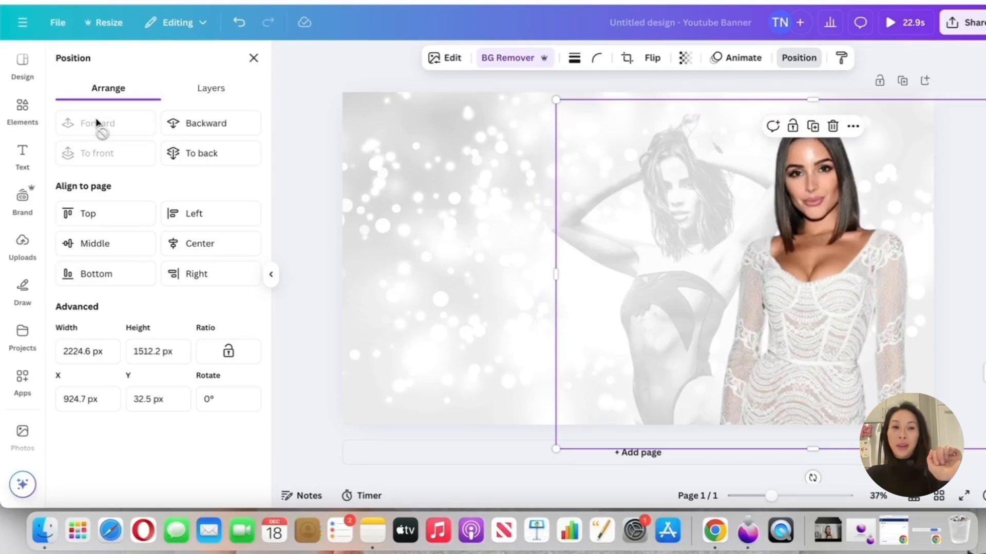
left_click(203, 128)
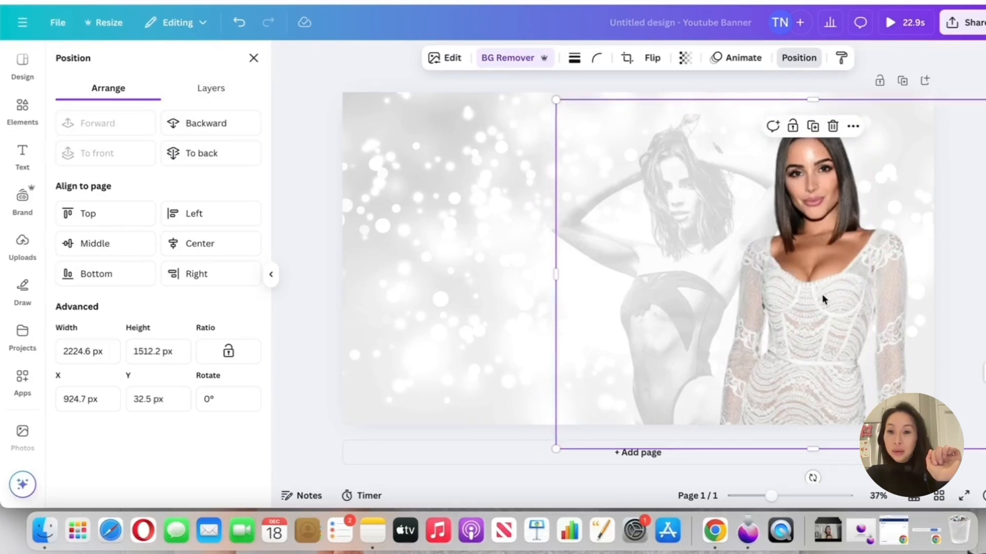
mouse_move(822, 299)
left_mouse_down()
mouse_move(841, 296)
mouse_move(830, 293)
left_mouse_up()
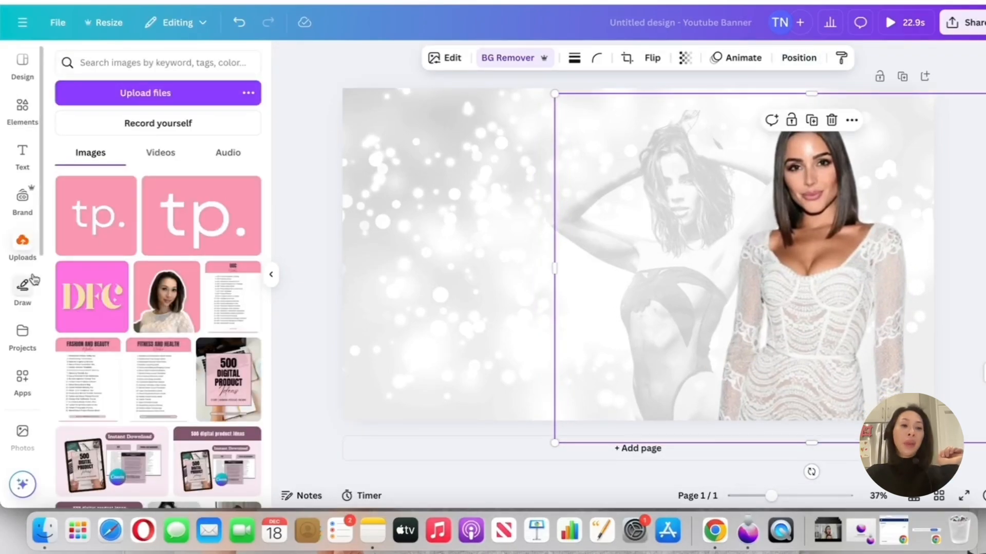
Add the uploaded white bikini photo as a large cutout with its background removed on the banner's left half
scroll(188, 265, "down", 10)
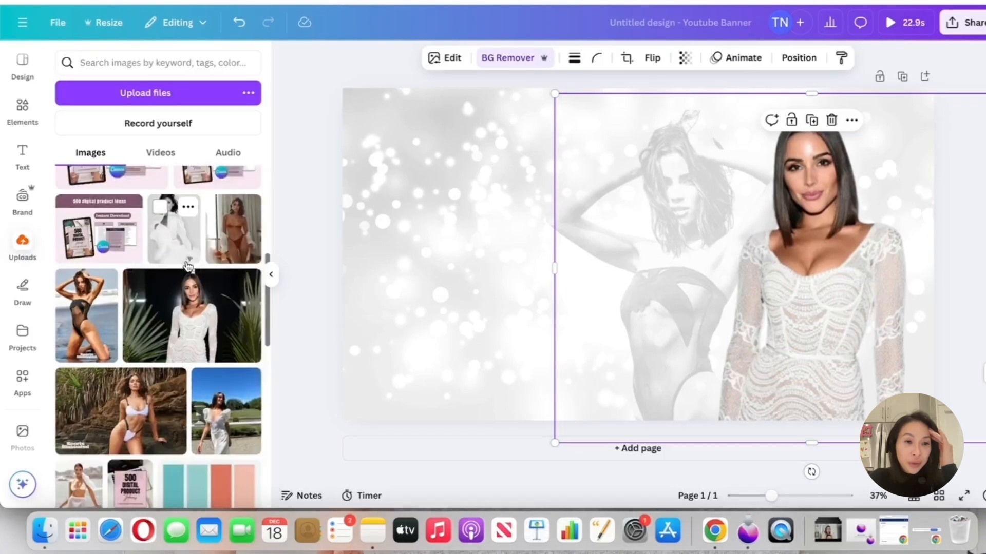
left_click(161, 280)
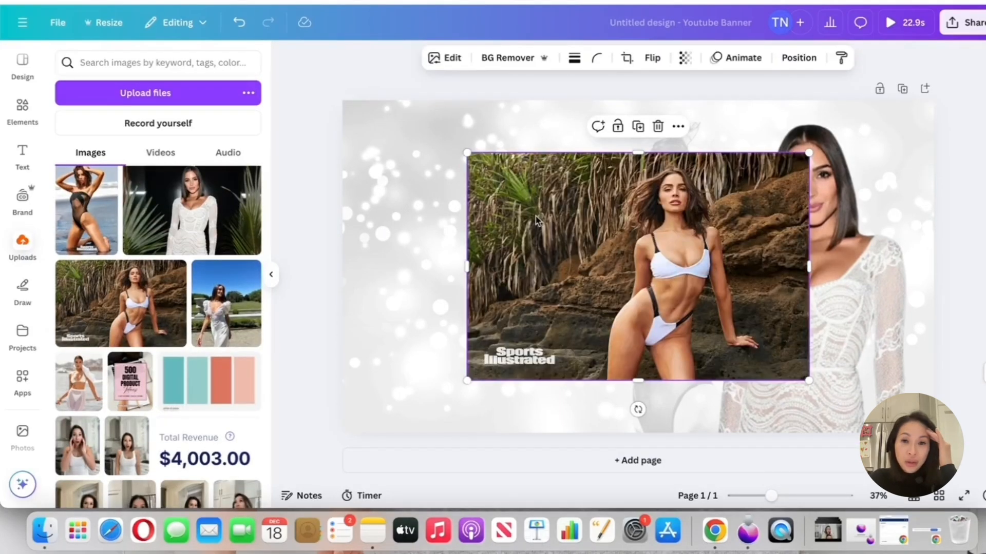
left_click_drag(536, 219, 347, 219)
left_click_drag(619, 153, 893, 110)
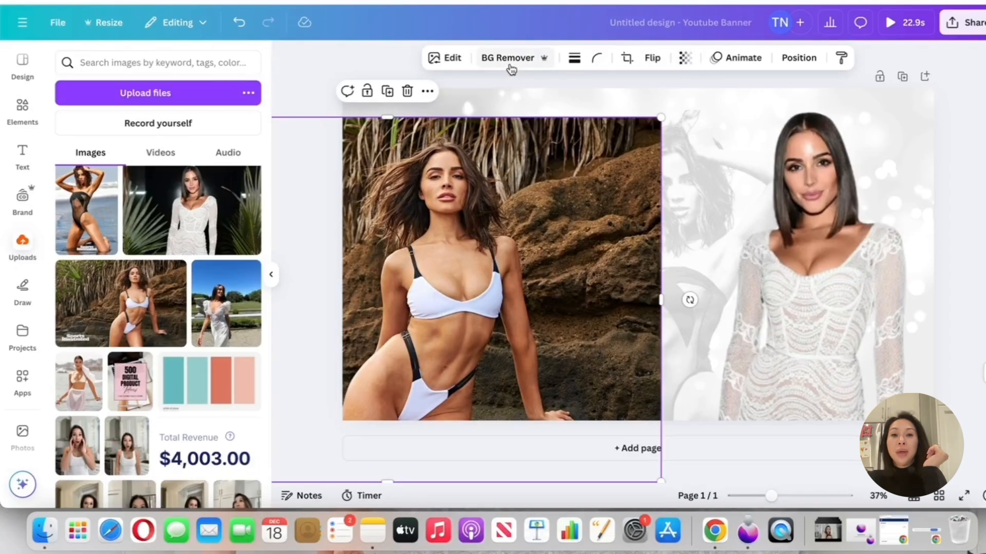
left_click(510, 60)
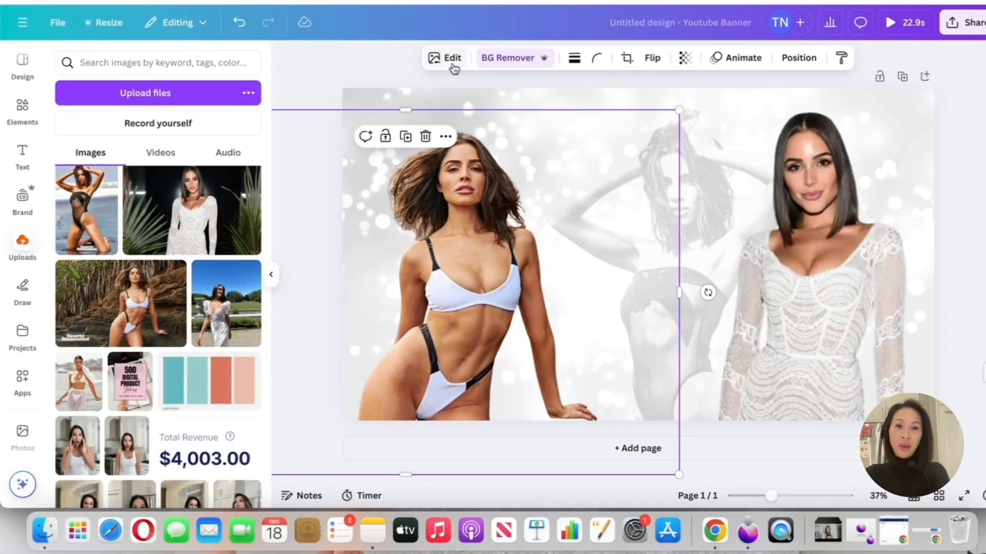
Zoom in on the bikini cutout, try the Background Remover's Erase brush at size 20 on the hair, and undo the stroke
left_click(510, 61)
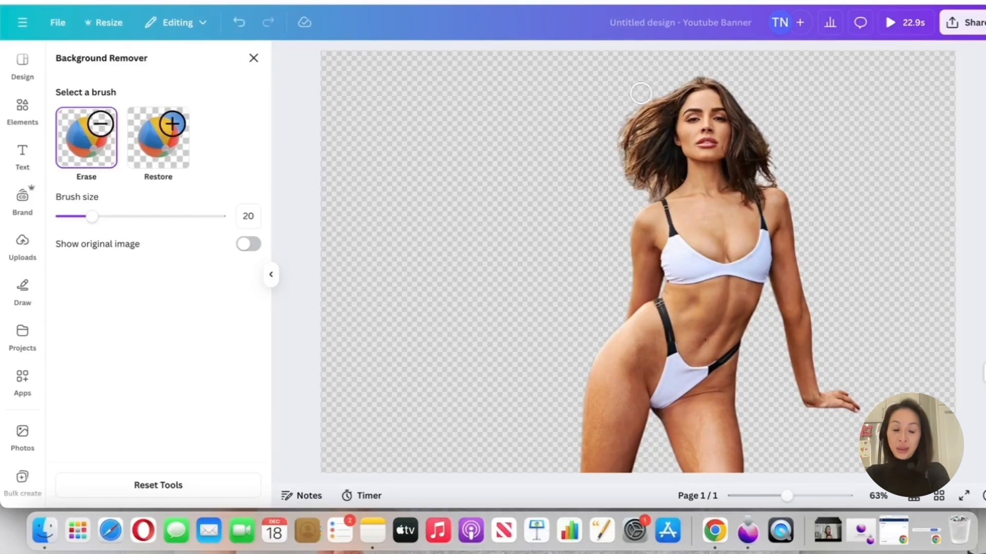
left_click_drag(793, 501, 806, 498)
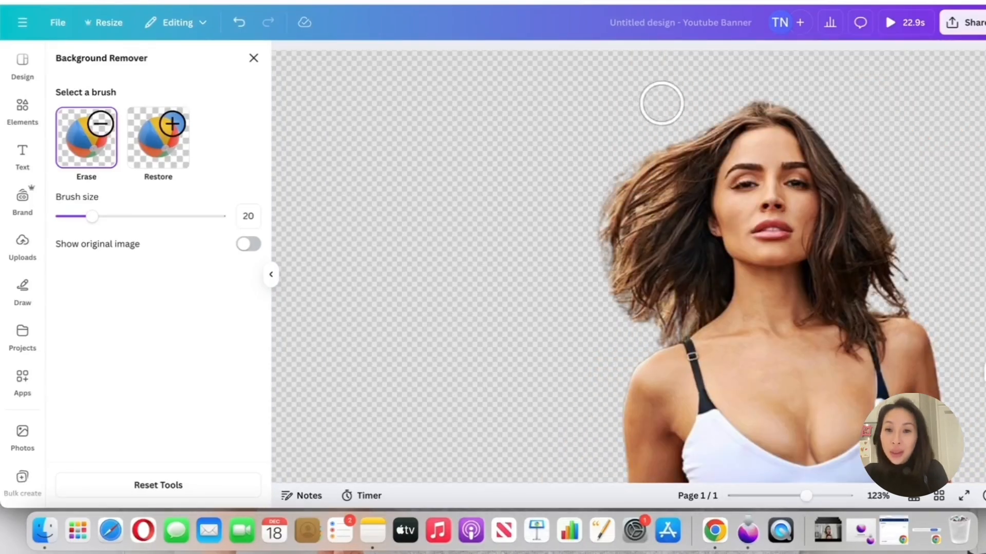
mouse_move(682, 115)
left_mouse_down()
mouse_move(630, 164)
mouse_move(613, 221)
mouse_move(621, 269)
mouse_move(632, 164)
mouse_move(703, 227)
mouse_move(676, 206)
mouse_move(647, 209)
left_mouse_up()
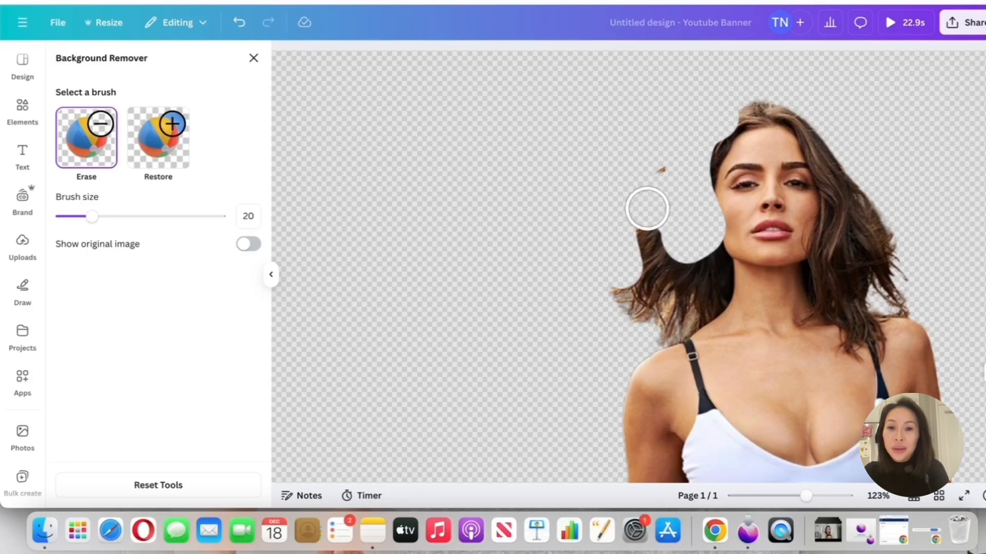
left_click(239, 25)
scroll(749, 169, "down", 10)
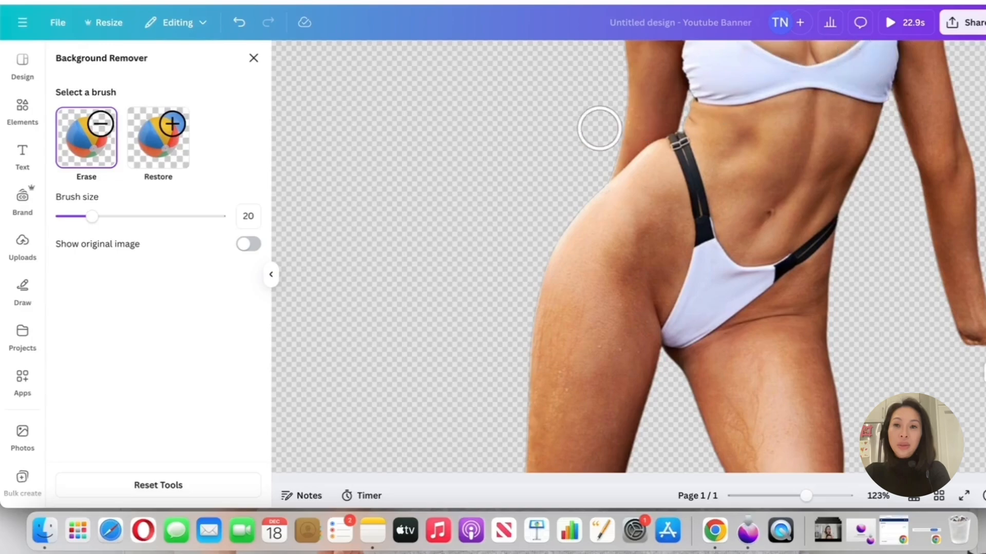
Tilt the white bikini cutout counterclockwise and set its transparency to 70
scroll(503, 200, "down", 10)
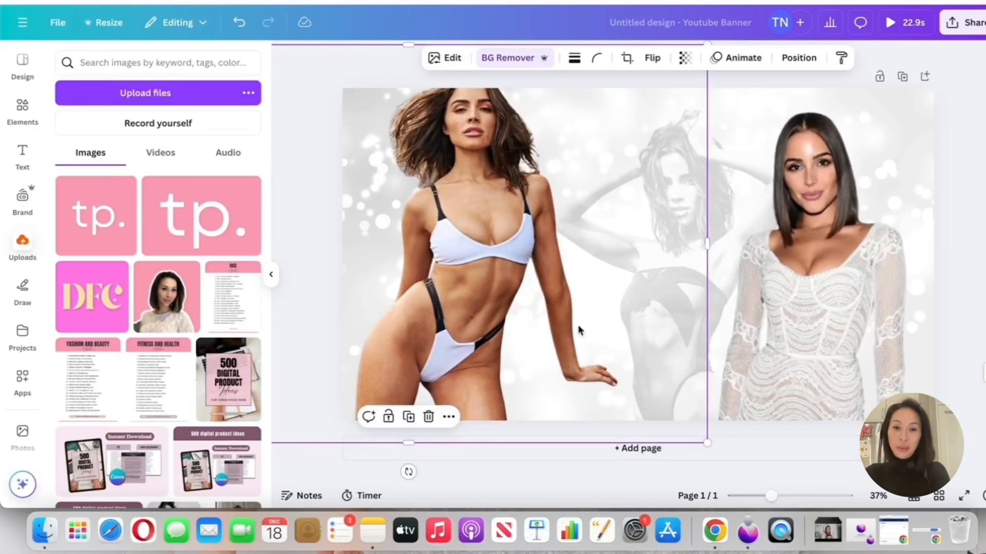
left_click_drag(409, 471, 461, 465)
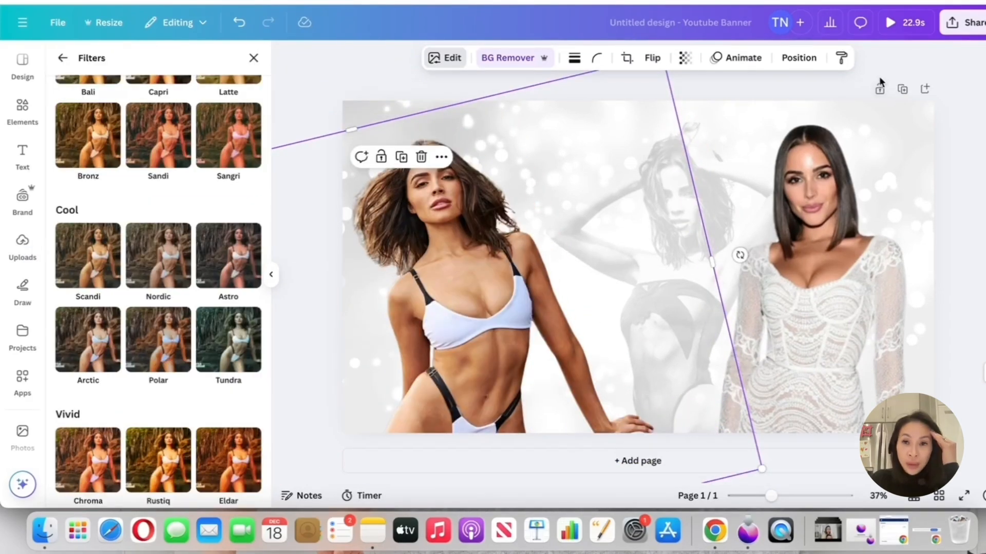
left_click(709, 57)
left_click(684, 58)
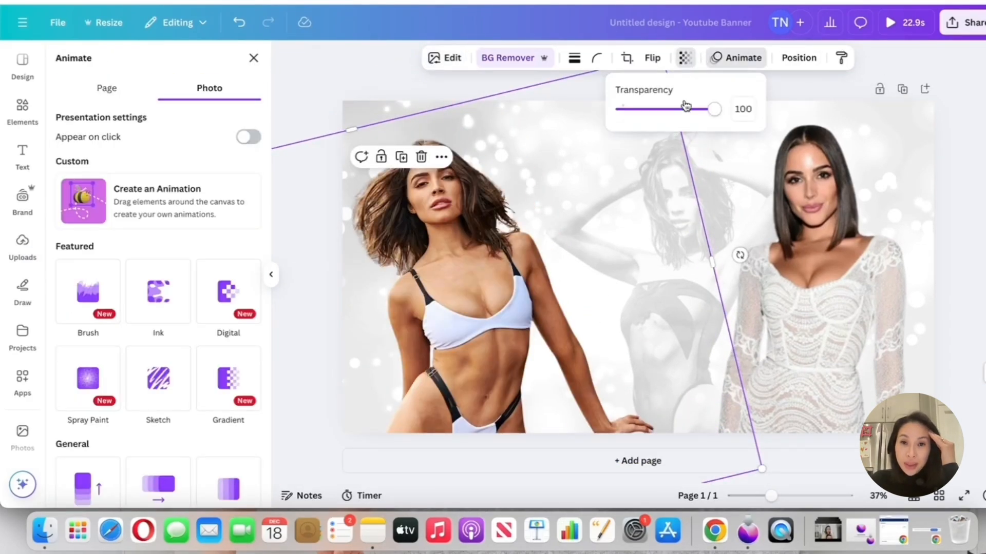
left_click_drag(712, 114, 690, 117)
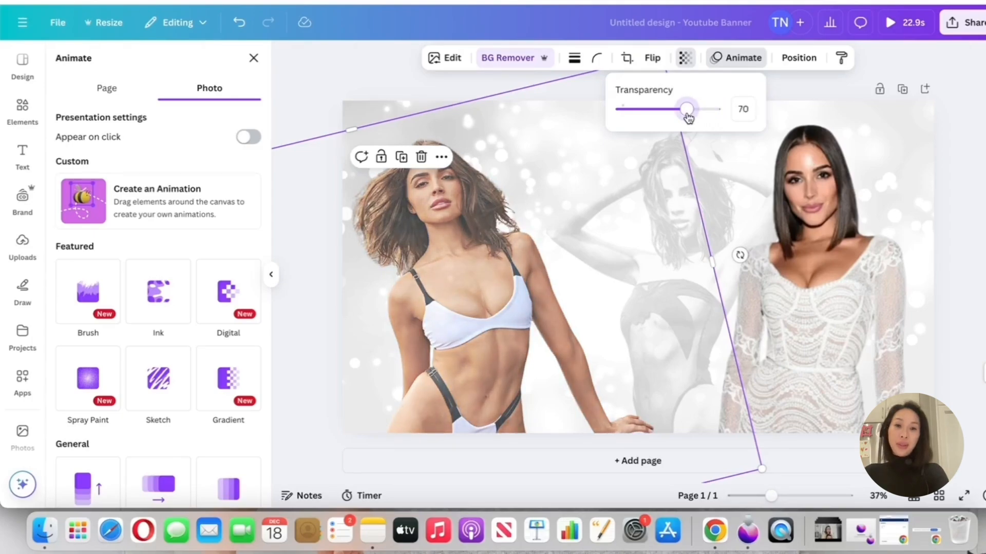
Try the Flint filter on the white-dress cutout, then apply Fresco with its intensity lowered to about two-thirds
left_click(802, 192)
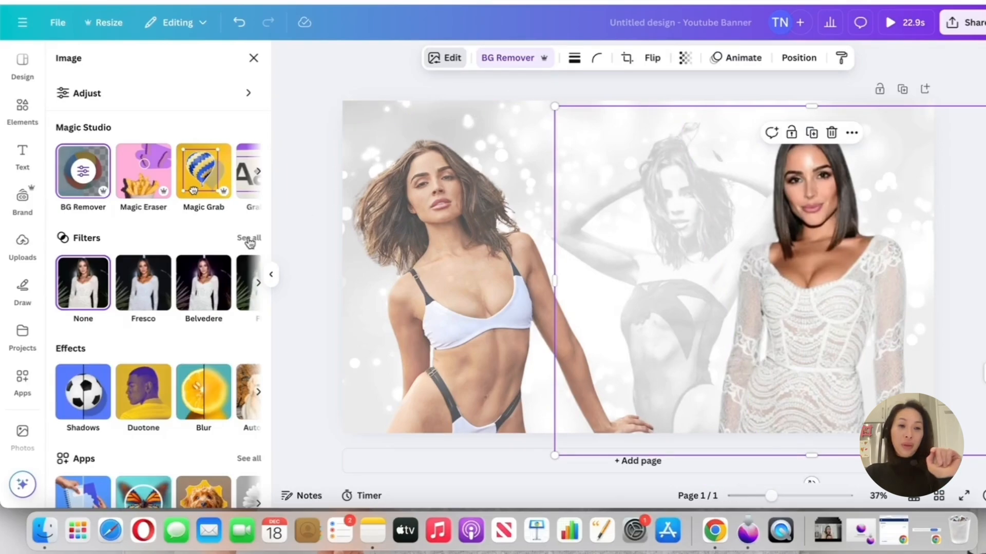
left_click(249, 239)
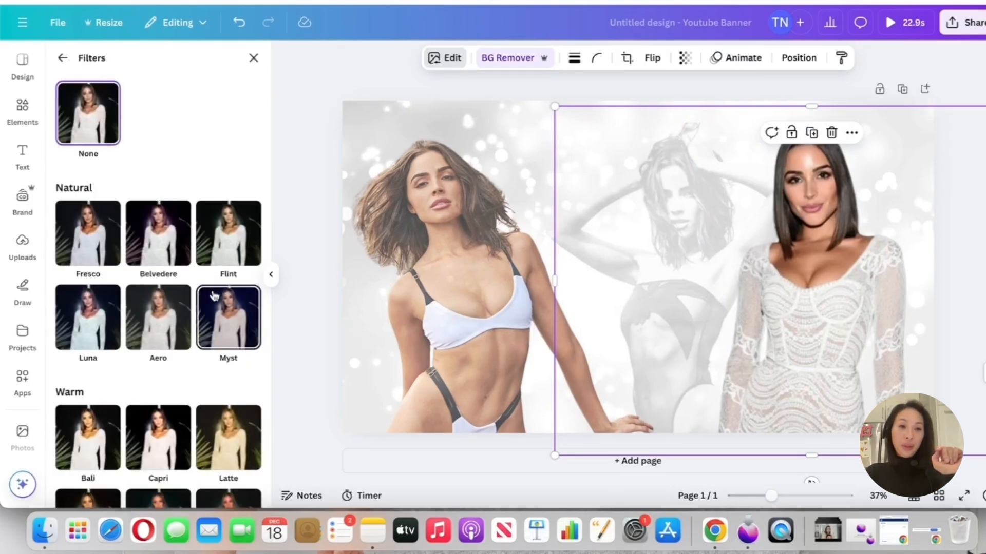
left_click(216, 241)
left_click(111, 247)
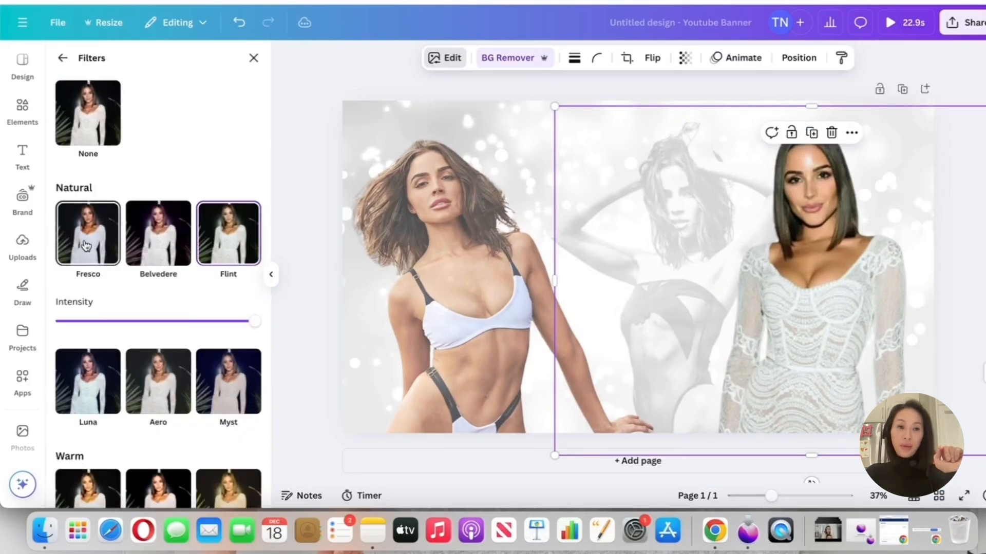
scroll(184, 321, "down", 1)
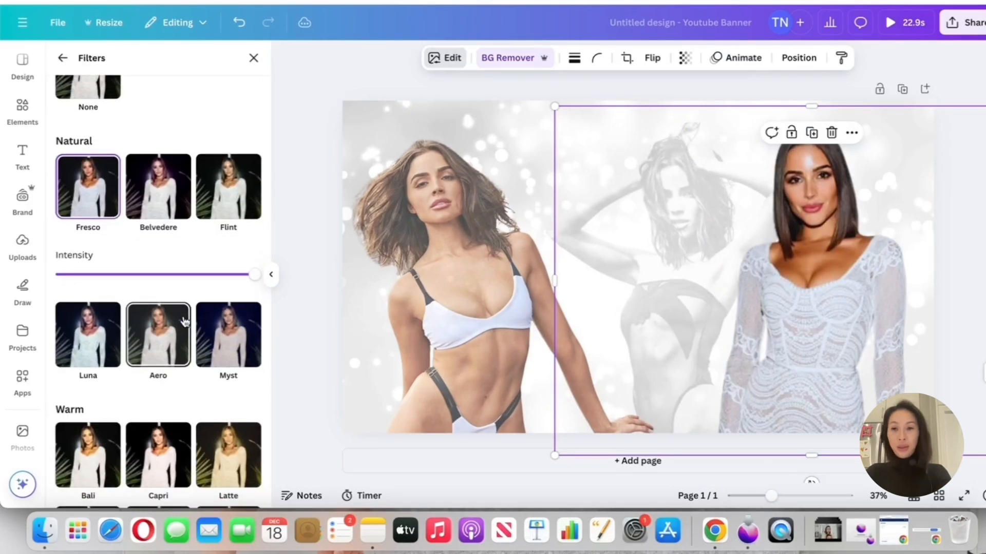
scroll(25, 358, "down", 5)
scroll(25, 357, "up", 3)
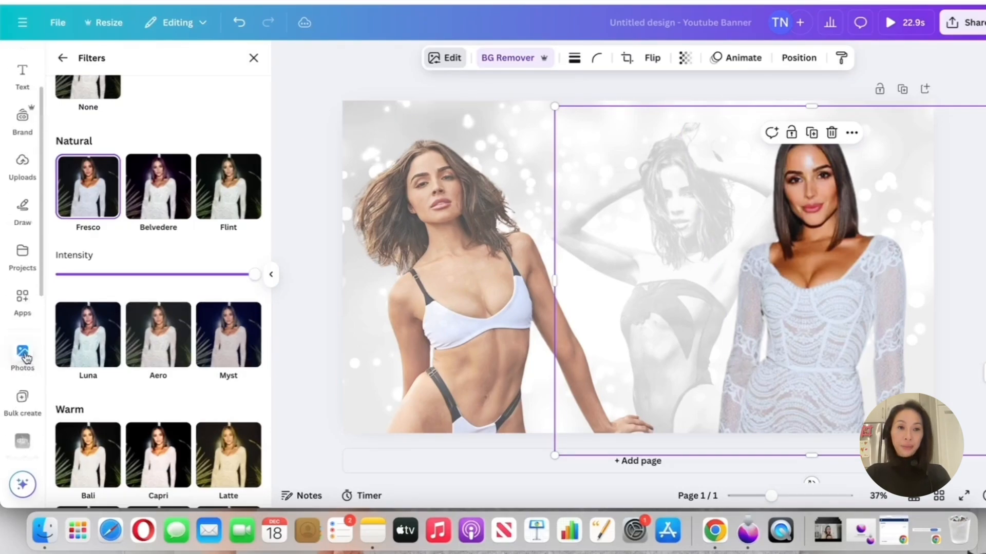
scroll(26, 358, "up", 3)
left_click_drag(255, 280, 195, 282)
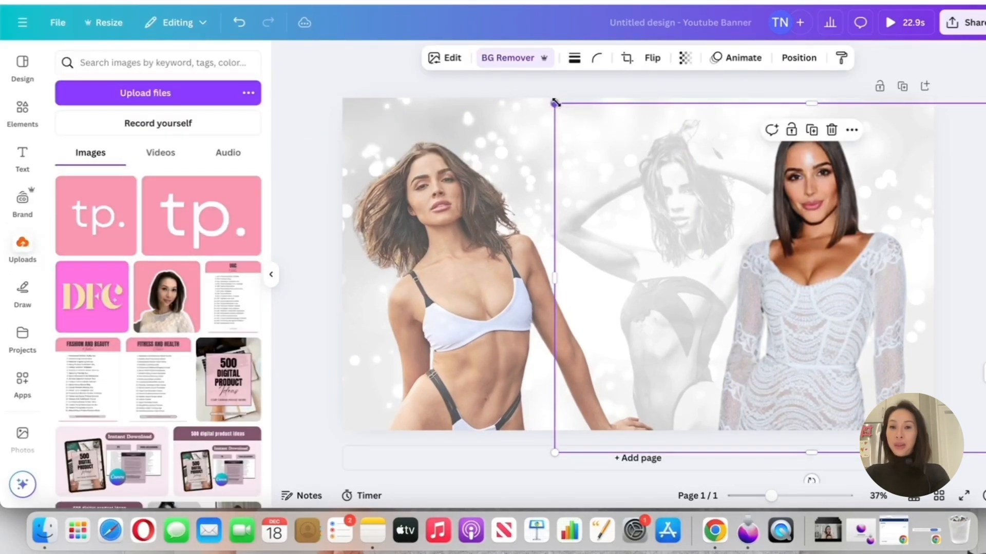
Resize and reposition the two right-hand cutouts, bring the white-dress one forward, and shift the bikini cutout toward the banner's left edge
left_click_drag(554, 102, 505, 121)
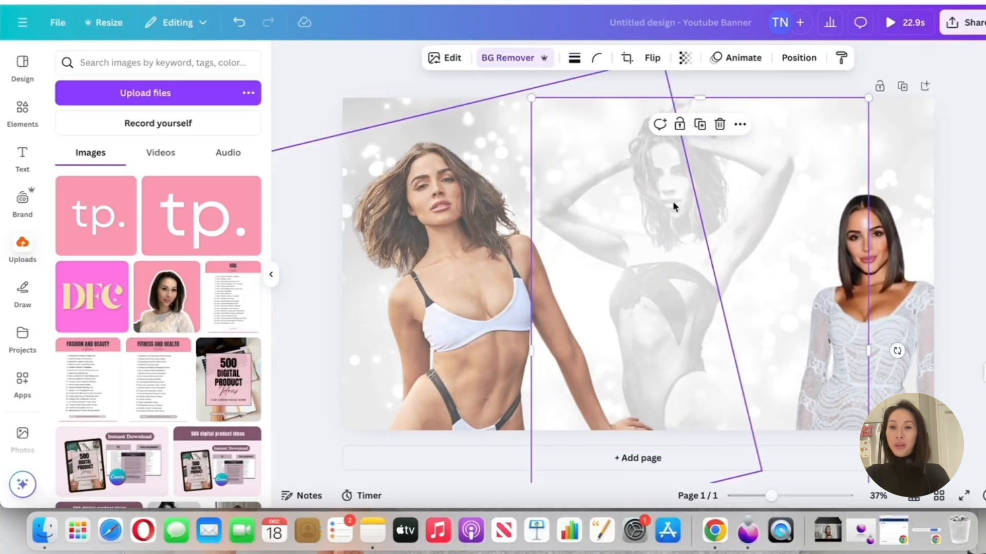
left_click_drag(671, 204, 825, 224)
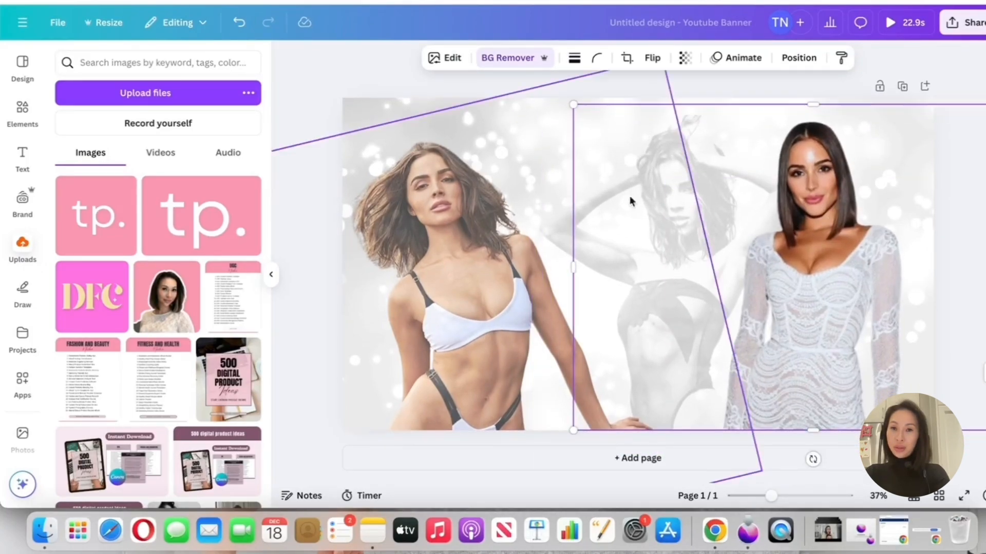
left_click(799, 61)
left_click(148, 125)
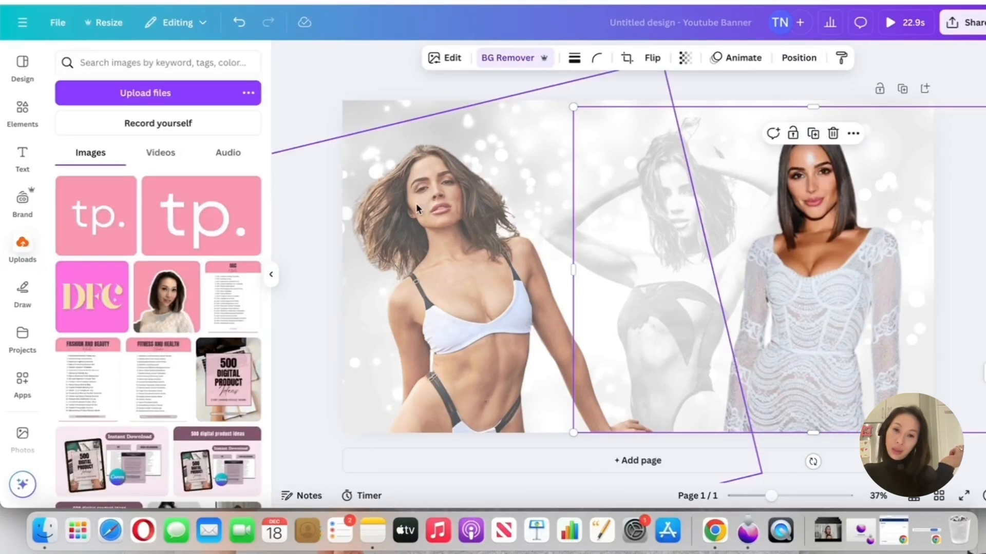
left_click(423, 217)
left_click_drag(483, 232, 457, 227)
Apply the Rise animation to the white-dress cutout
left_click(880, 250)
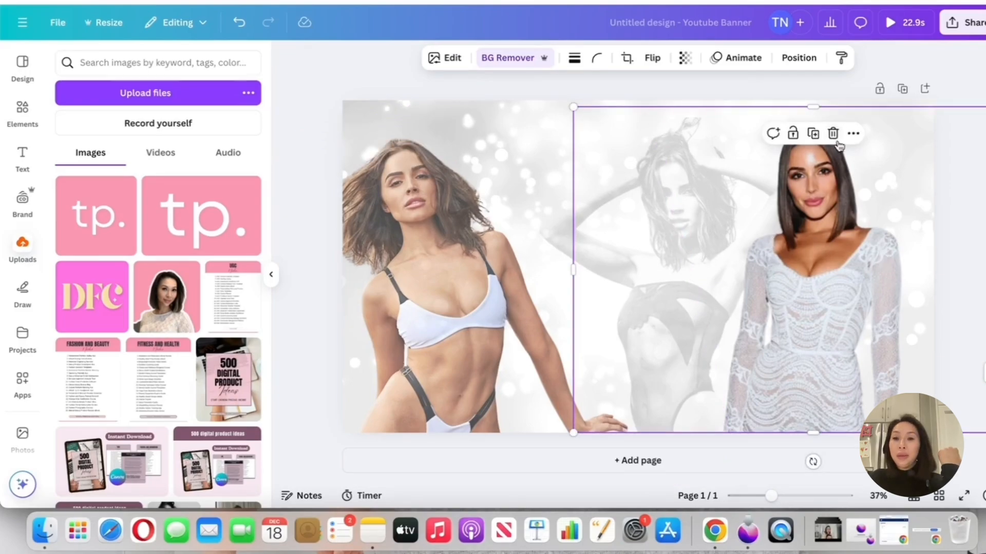
left_click(748, 67)
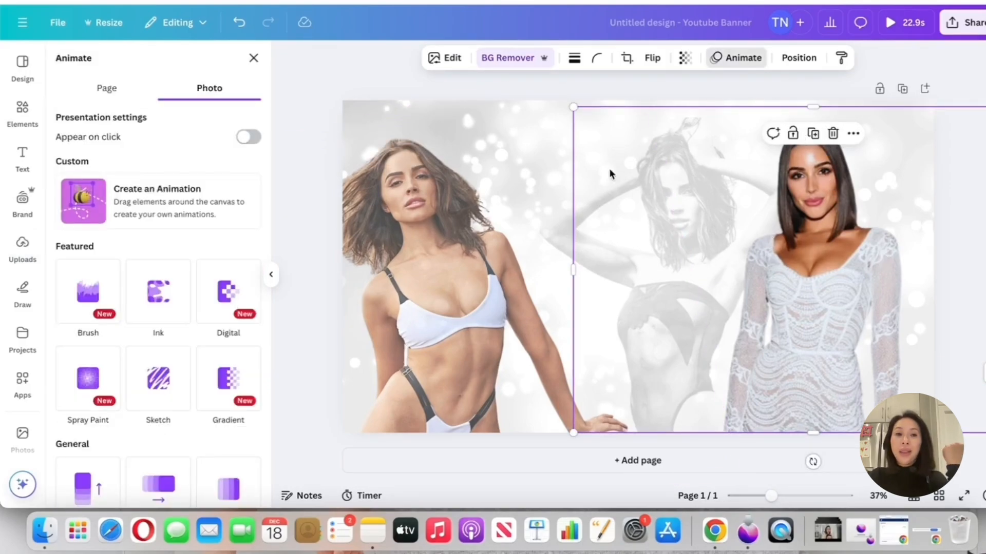
scroll(120, 322, "down", 5)
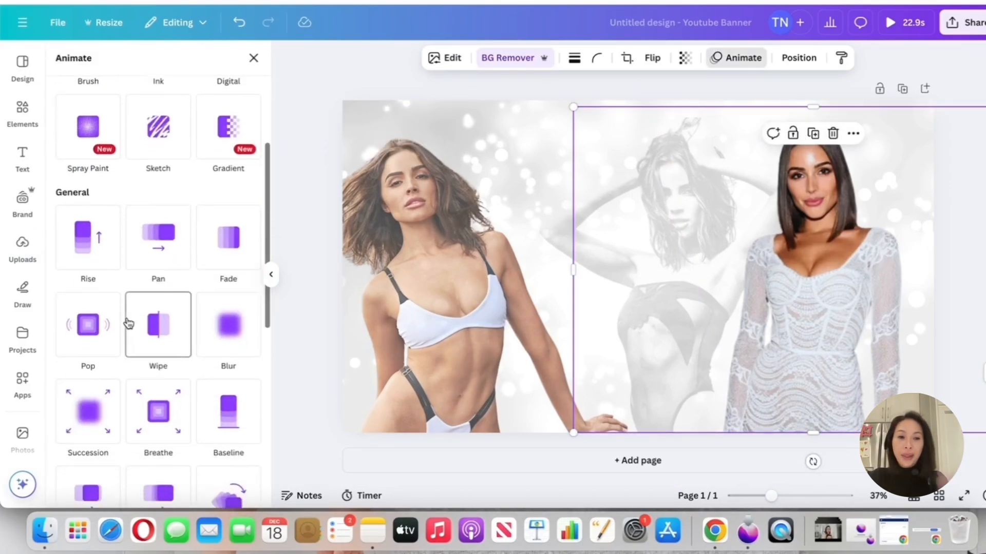
left_click(96, 258)
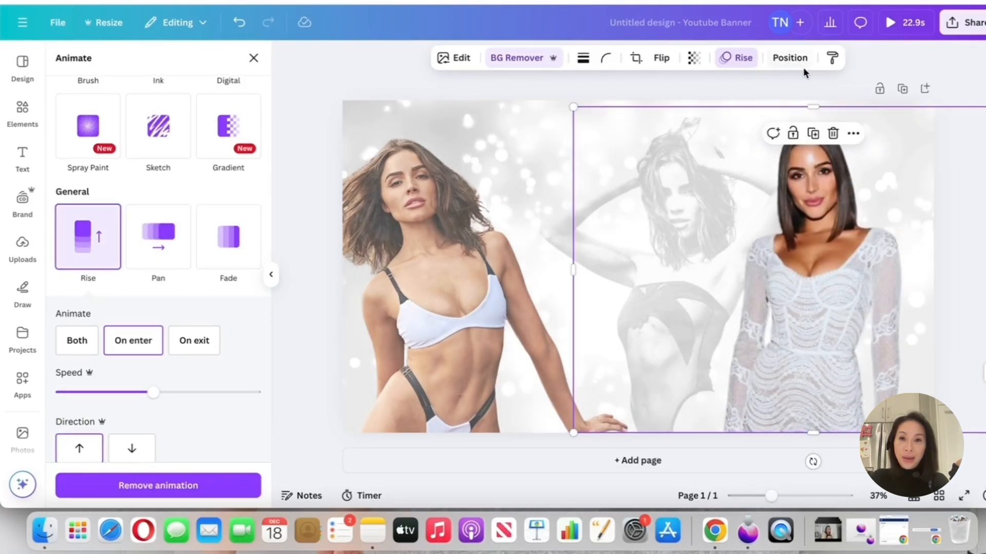
left_click(253, 59)
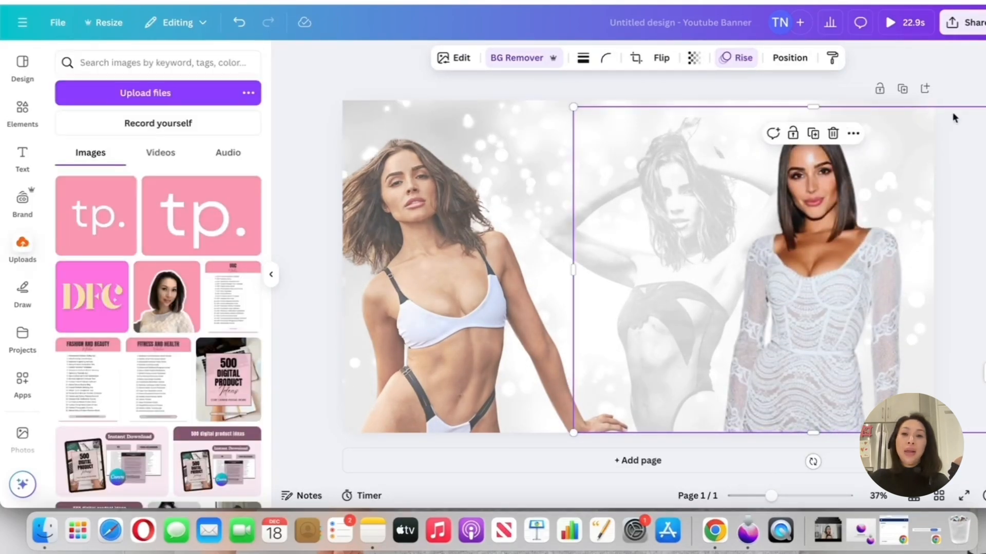
Compare the enter and exit options of the white-dress cutout's Rise animation, keeping On enter with an upward direction and a slow speed
left_click(732, 59)
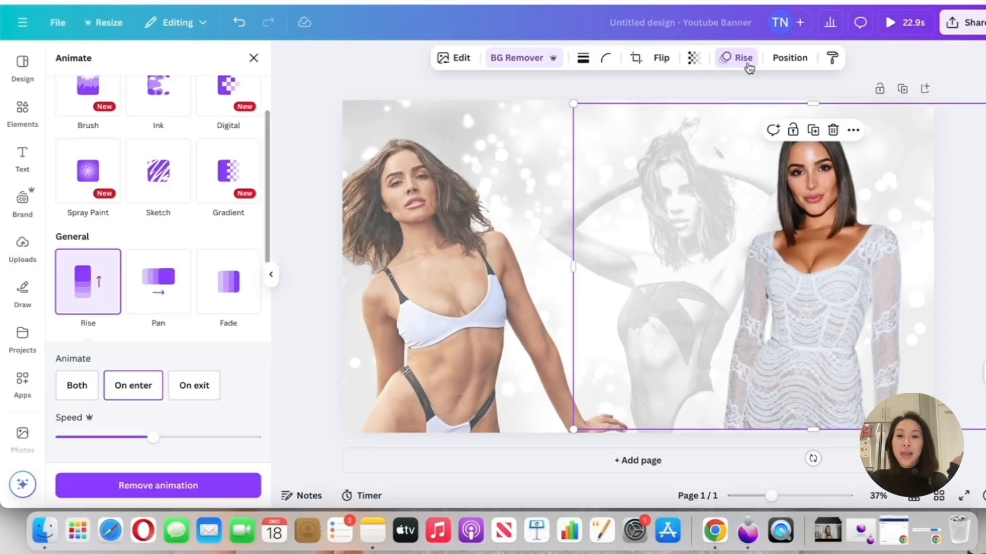
scroll(67, 188, "up", 3)
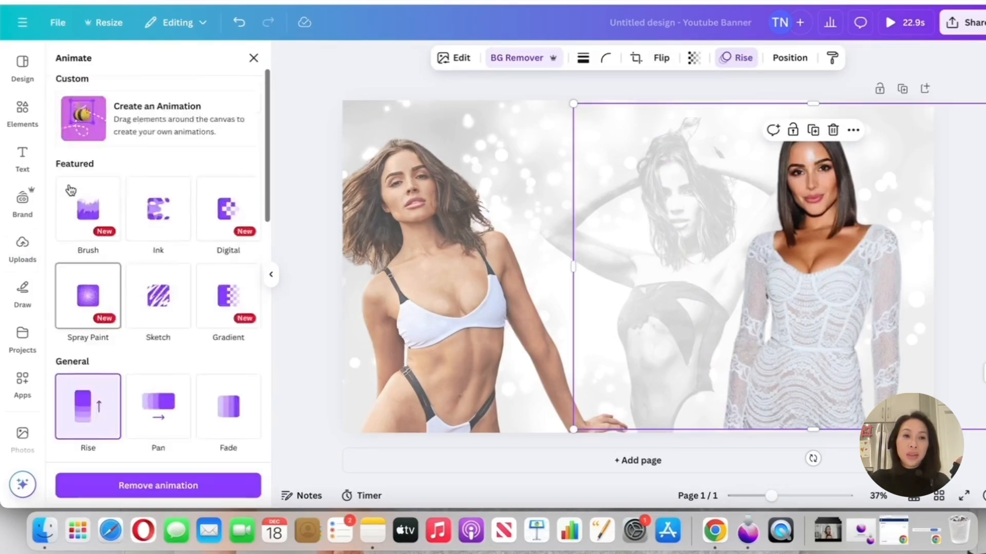
scroll(67, 188, "down", 3)
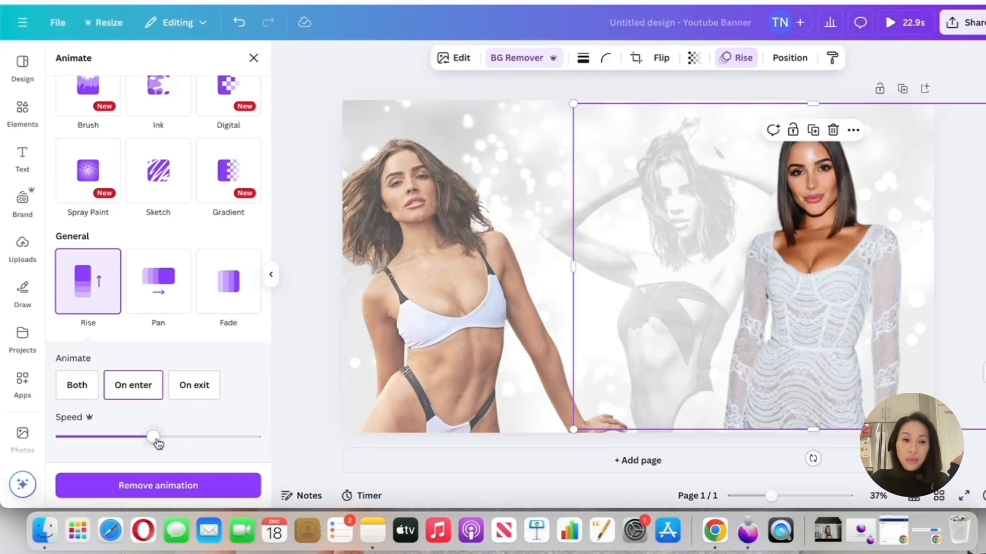
left_click_drag(153, 437, 77, 439)
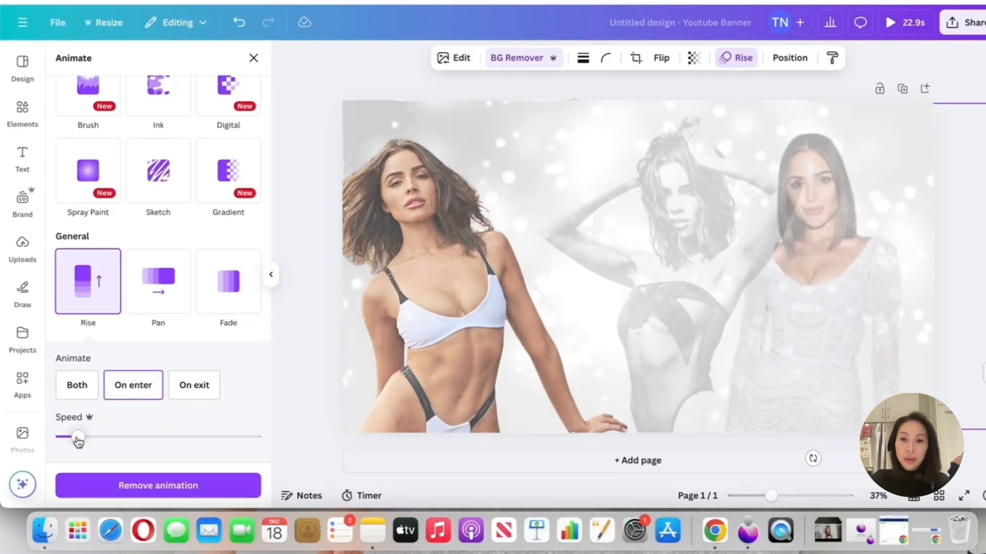
left_click(201, 385)
left_click(82, 391)
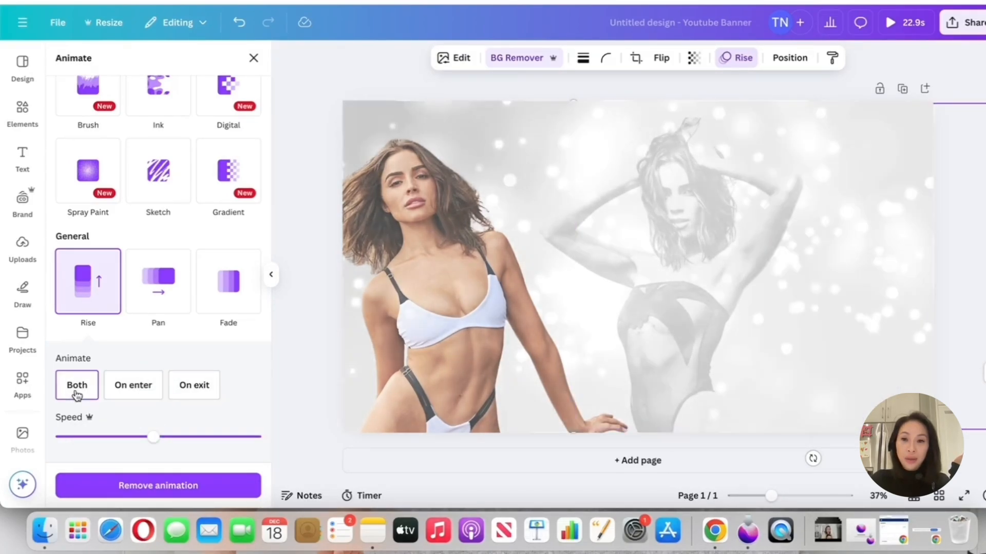
scroll(75, 390, "down", 1)
left_click(133, 362)
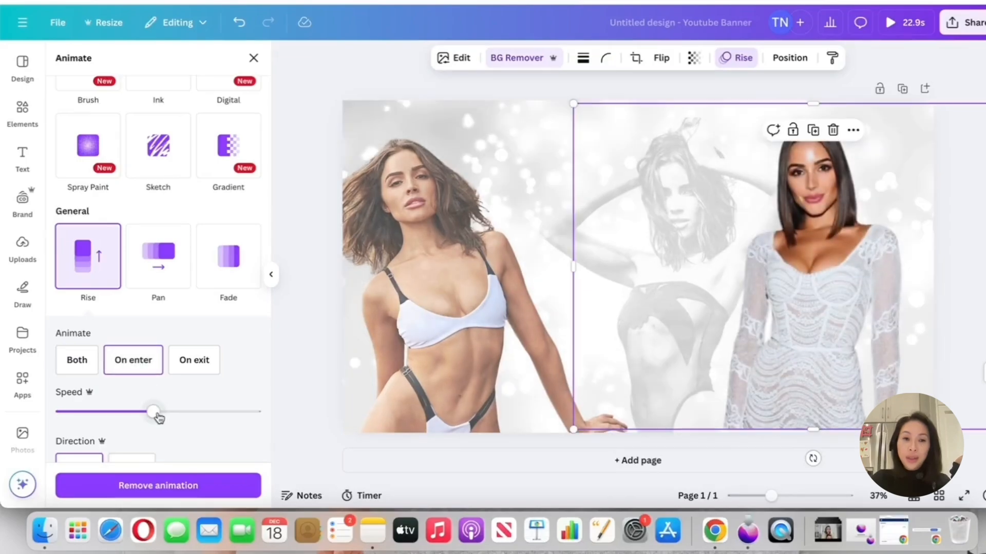
left_click_drag(154, 413, 88, 411)
scroll(87, 411, "down", 3)
left_click_drag(89, 267, 75, 267)
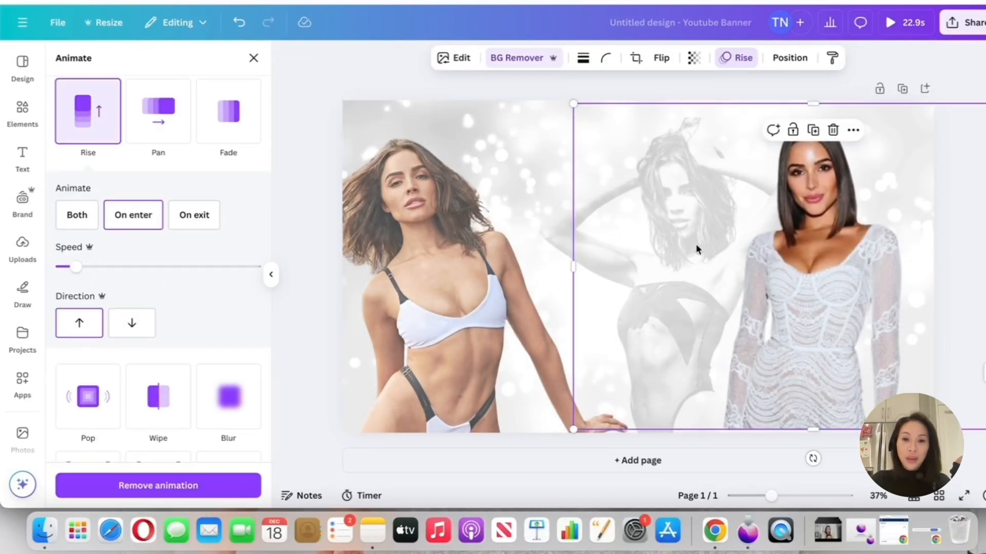
Apply the Fade animation to the faded swimsuit cutout on enter and reduce its speed
left_click(611, 238)
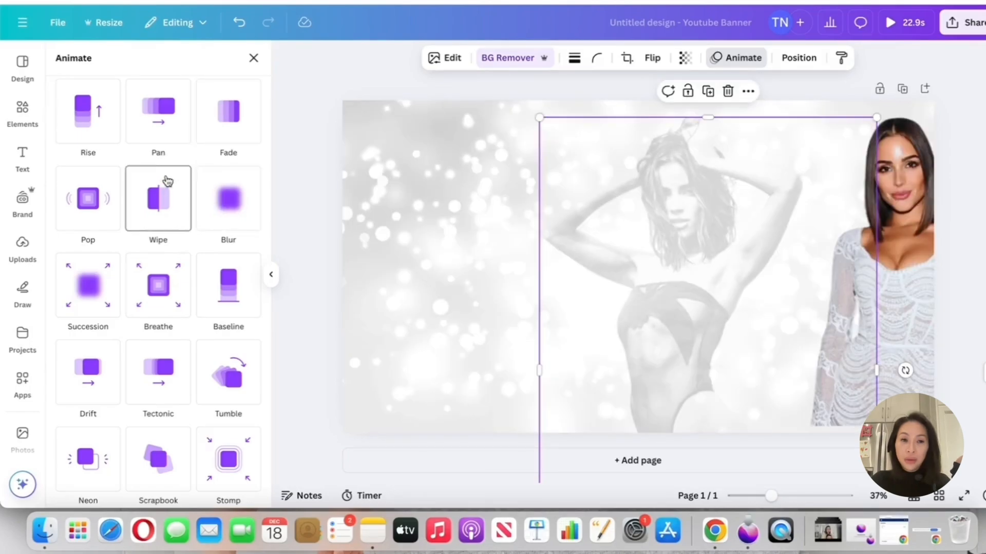
left_click(254, 118)
scroll(200, 252, "down", 2)
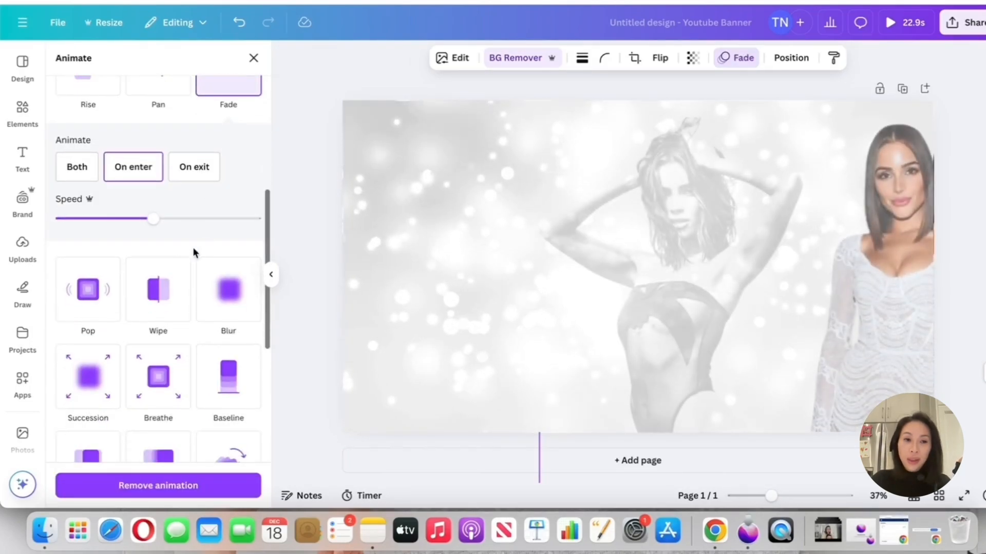
Move the white-dress cutout back beside the faded one, nudge the faded cutout slightly right, and lock both in place
left_click(916, 245)
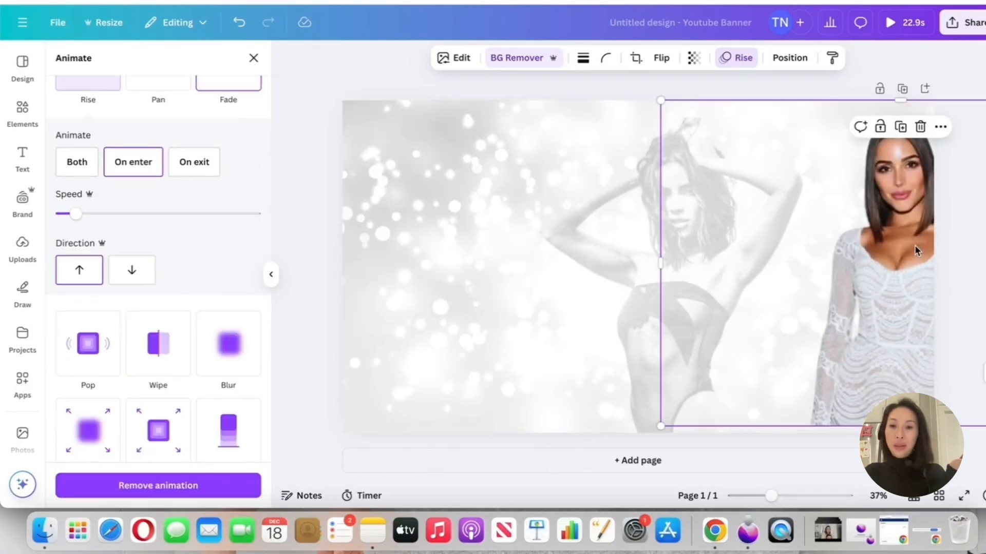
left_click_drag(755, 251, 783, 250)
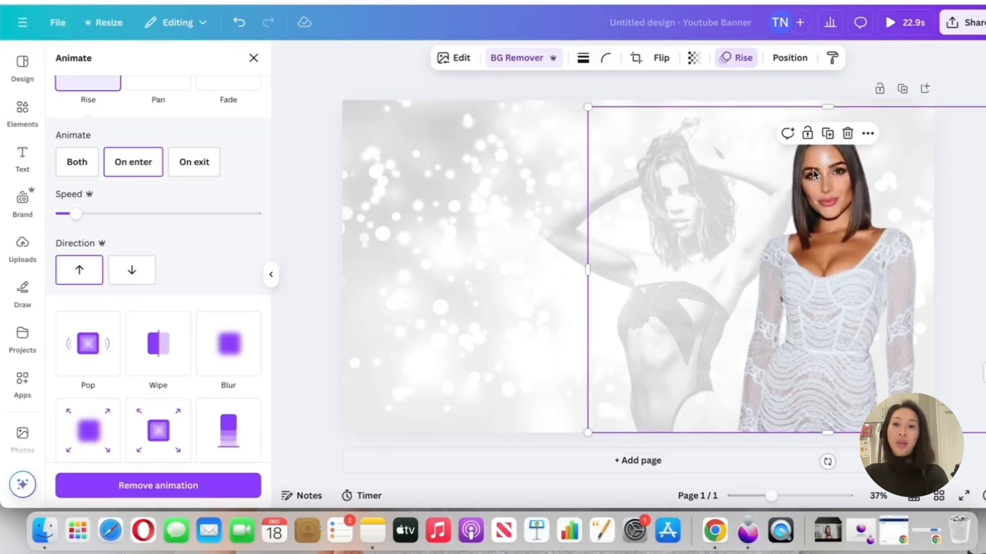
left_click(808, 134)
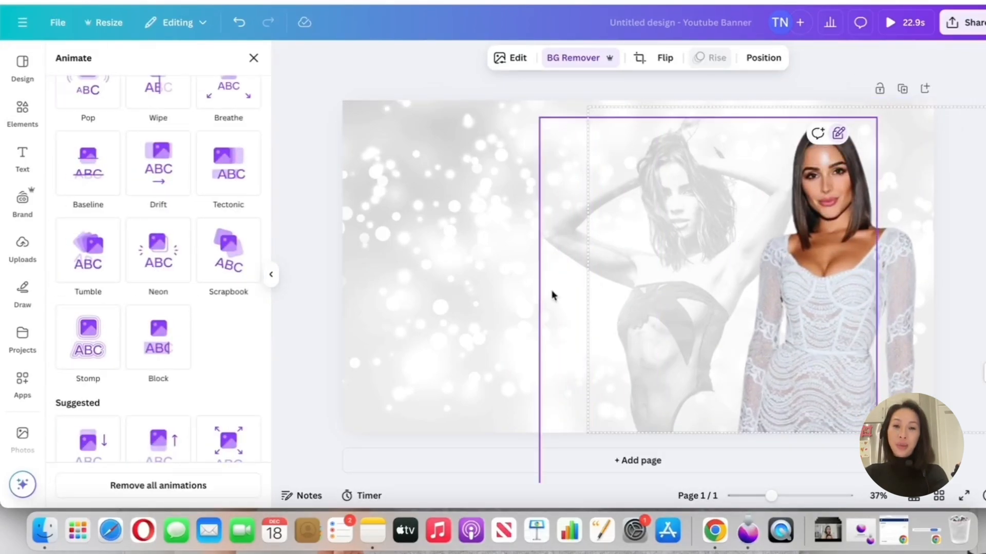
mouse_move(577, 233)
left_mouse_down()
mouse_move(485, 239)
mouse_move(616, 238)
mouse_move(585, 237)
left_mouse_up()
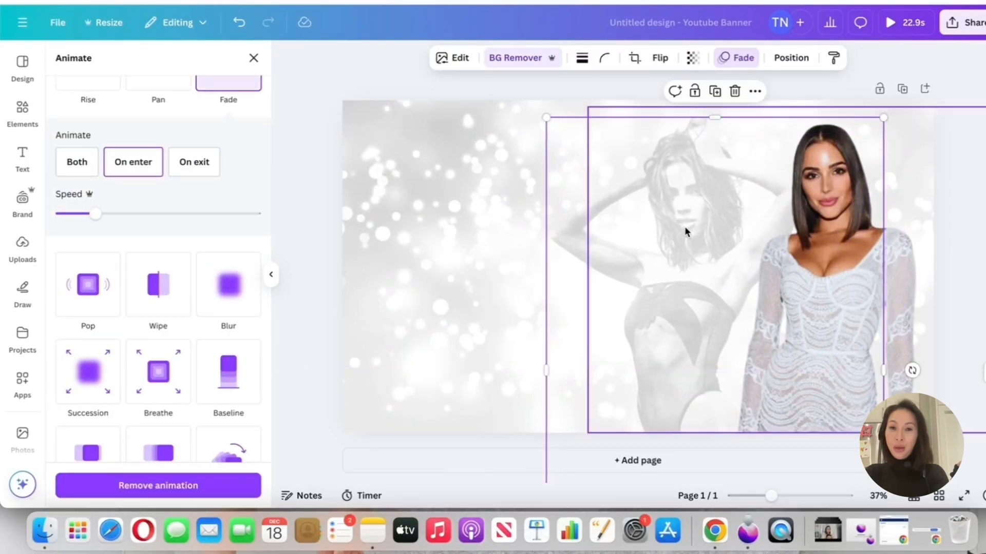
left_click(695, 91)
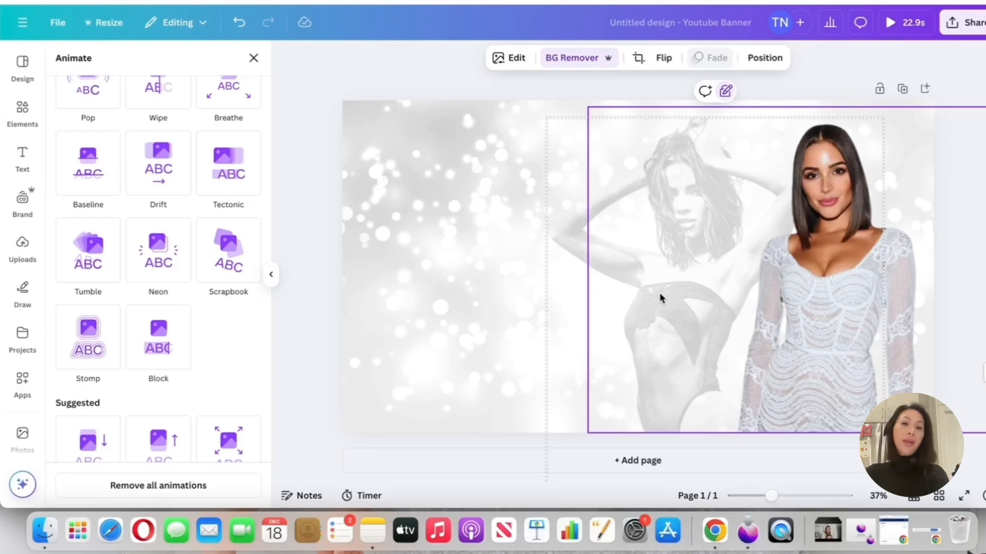
Place the bikini cutout back on the banner's left half and browse the available animations
left_click(488, 233)
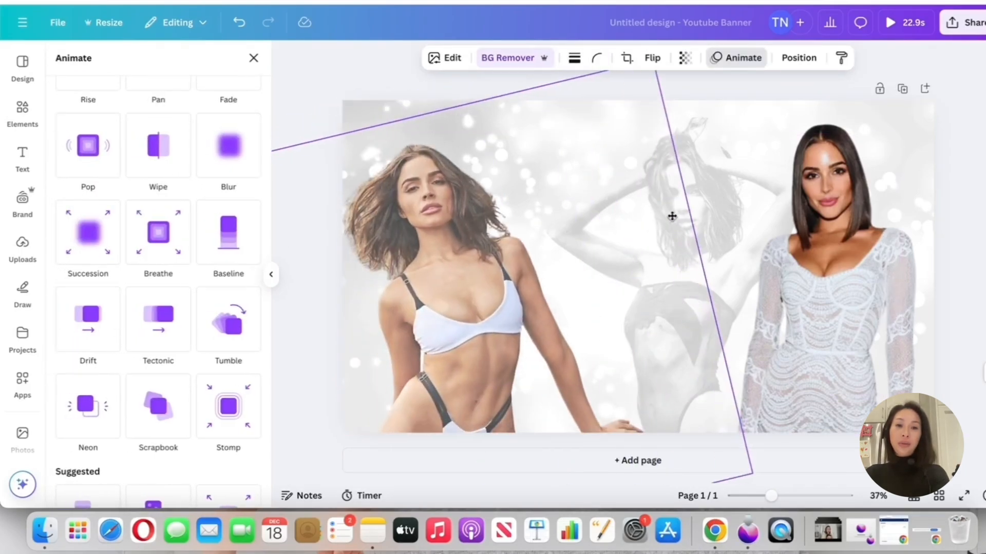
left_click(733, 186)
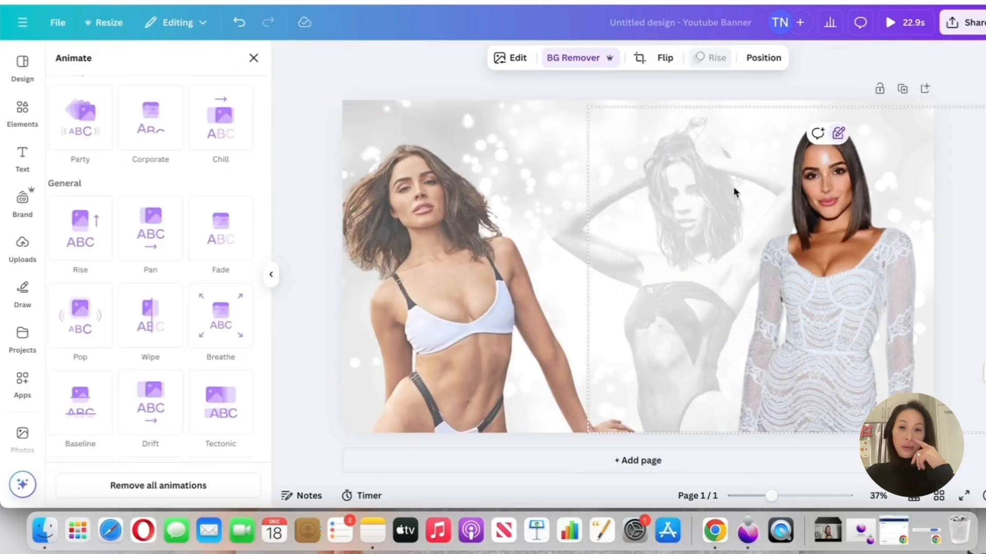
scroll(177, 292, "down", 5)
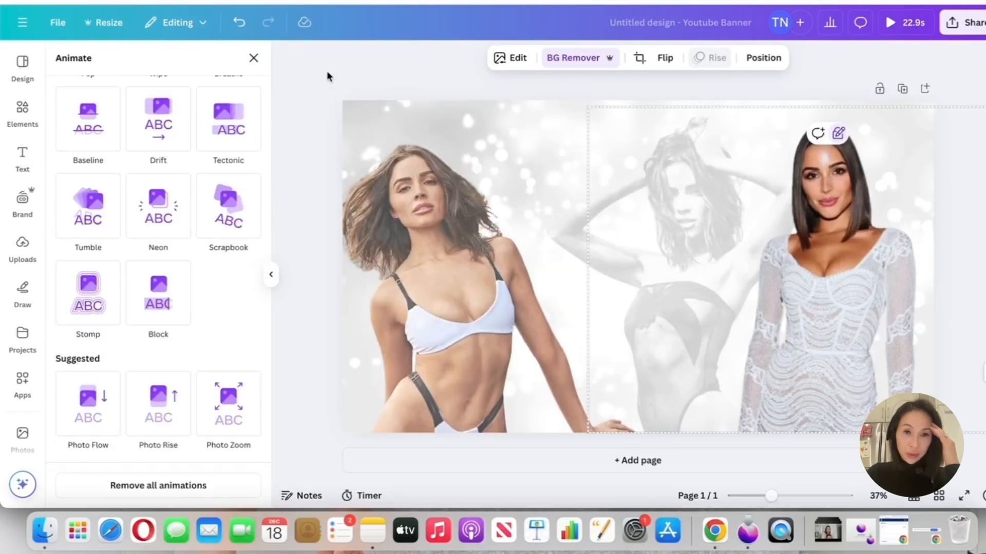
Apply the Blur animation to the bikini cutout on the banner's left half and deselect it
left_click(435, 229)
scroll(436, 229, "down", 1)
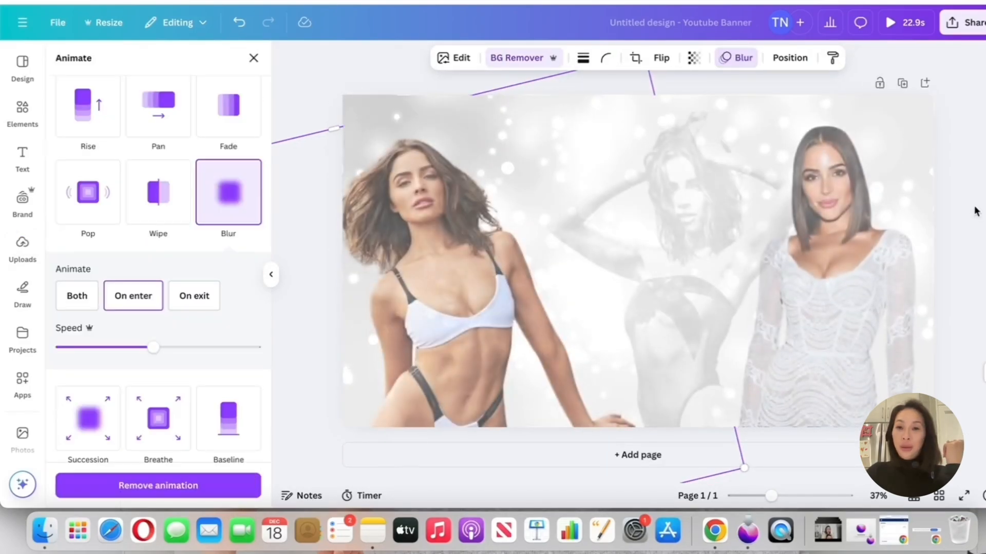
left_click(433, 228)
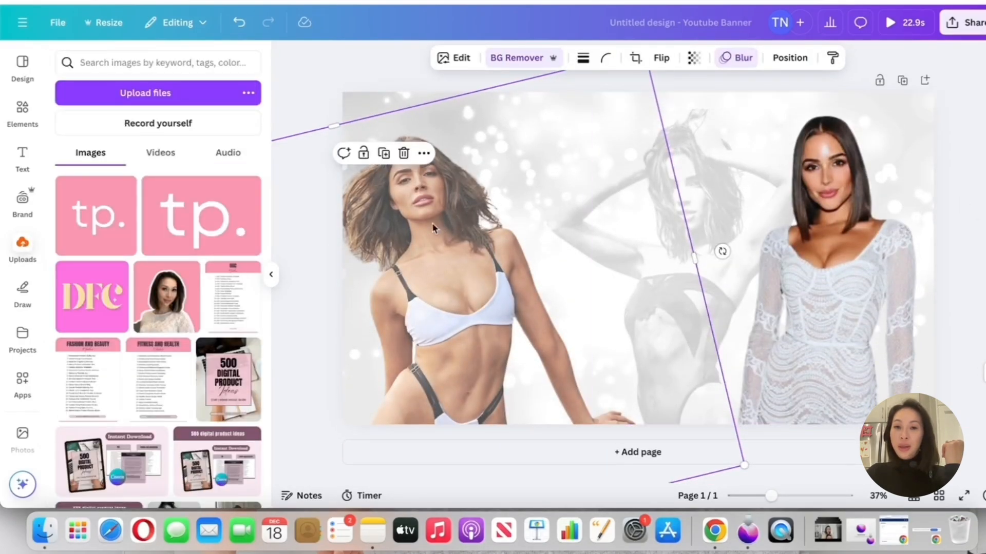
left_click(317, 64)
Add a text box reading OLIVIA and enlarge it to size 290 in the banner's centre
left_click(23, 152)
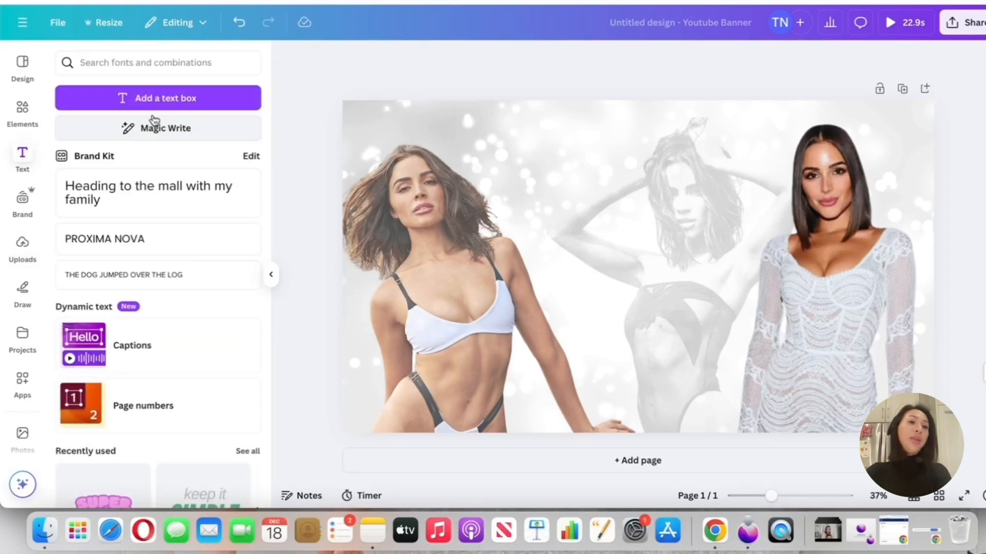
left_click(164, 98)
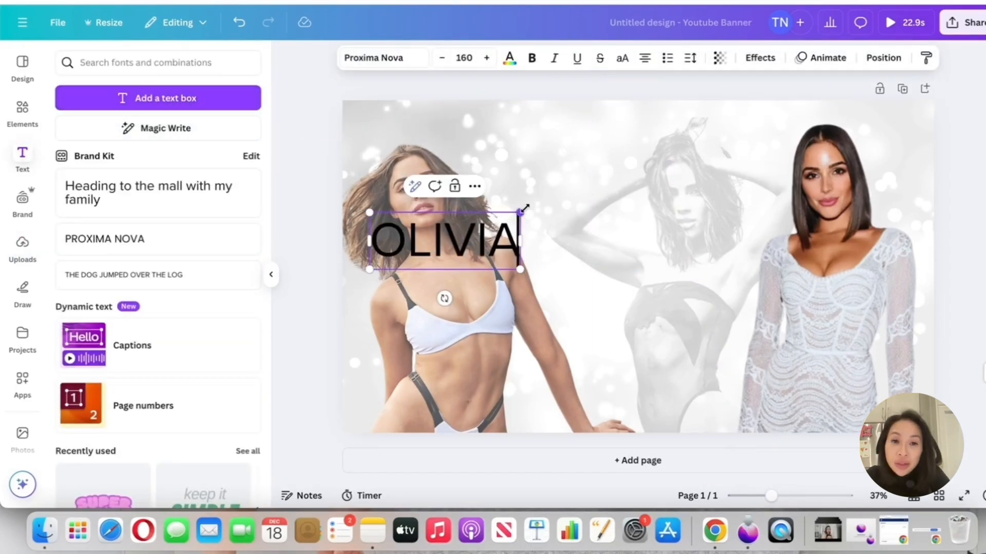
left_click_drag(524, 211, 732, 205)
left_click(558, 204)
left_click_drag(558, 203, 623, 241)
left_click(815, 253)
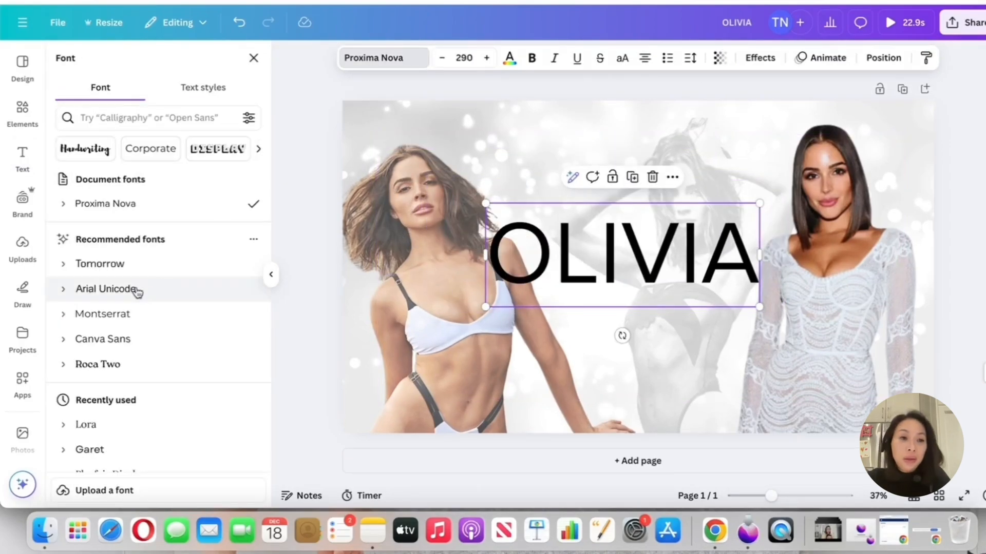
Set the OLIVIA text in Playfair Display with a letter spacing of 80 and reposition it between the cutouts
scroll(128, 308, "down", 4)
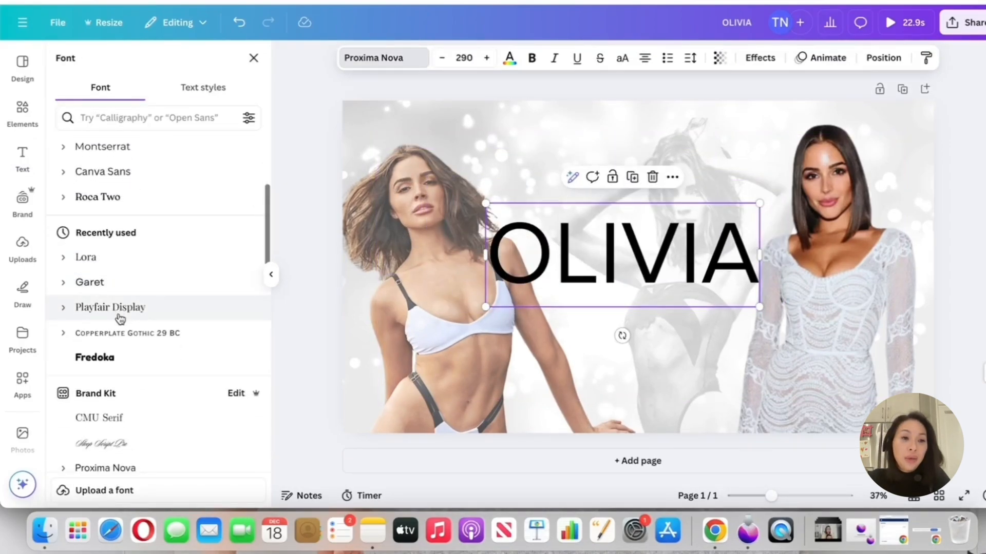
left_click(127, 307)
left_click_drag(551, 251, 540, 249)
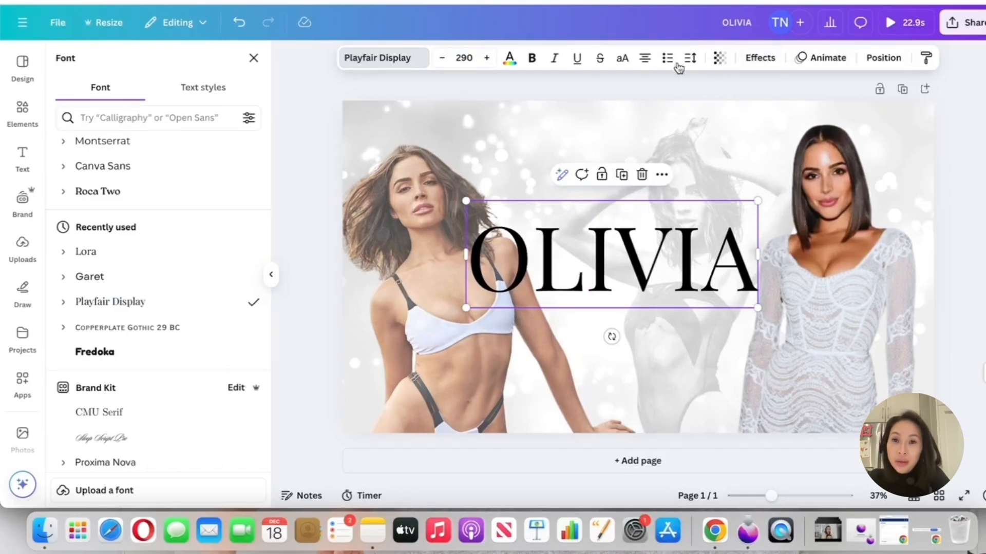
left_click(694, 60)
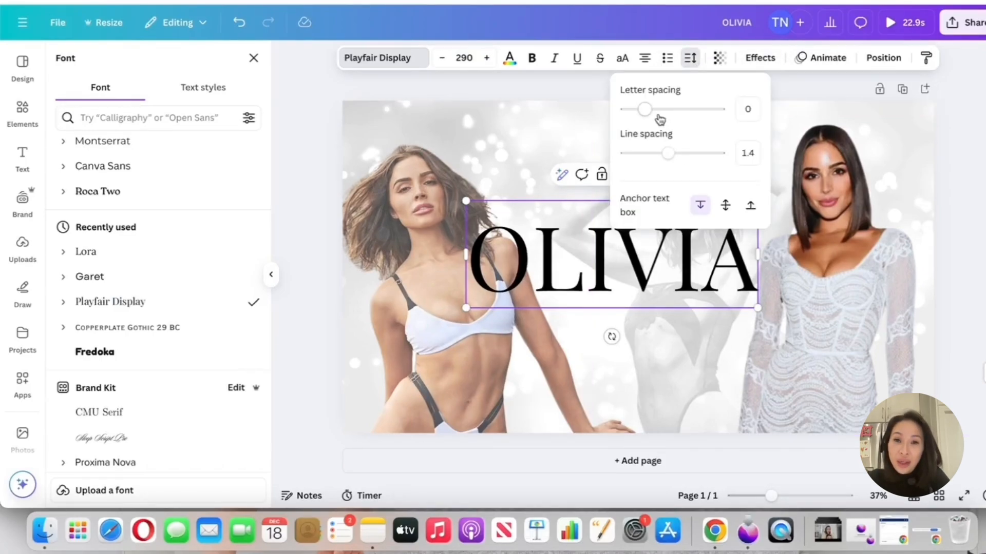
mouse_move(659, 118)
left_mouse_down()
mouse_move(654, 108)
mouse_move(667, 108)
mouse_move(638, 114)
mouse_move(652, 113)
left_mouse_up()
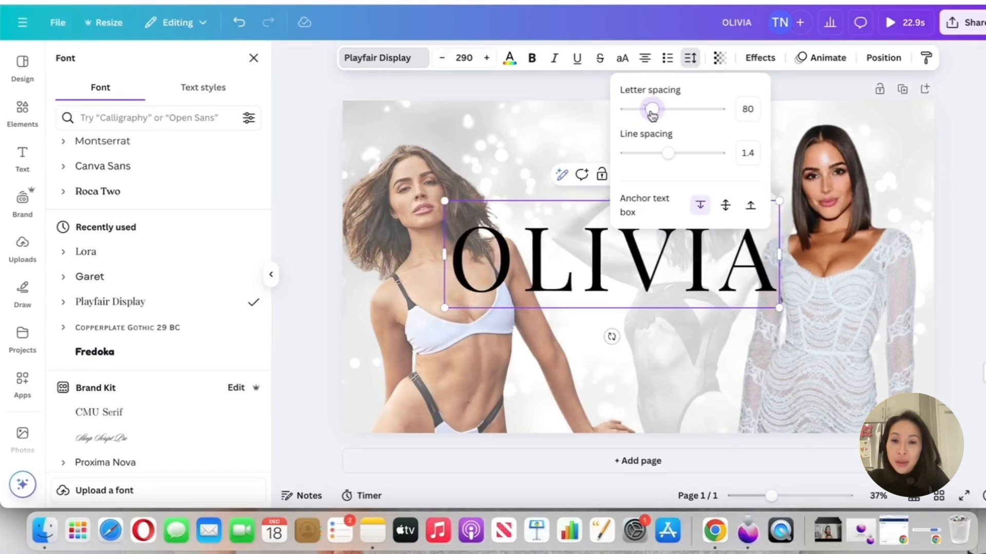
left_click(638, 259)
left_click(645, 262)
Add a second text box reading CULPO, enlarge it to about size 252 and place it beneath OLIVIA
left_click(170, 98)
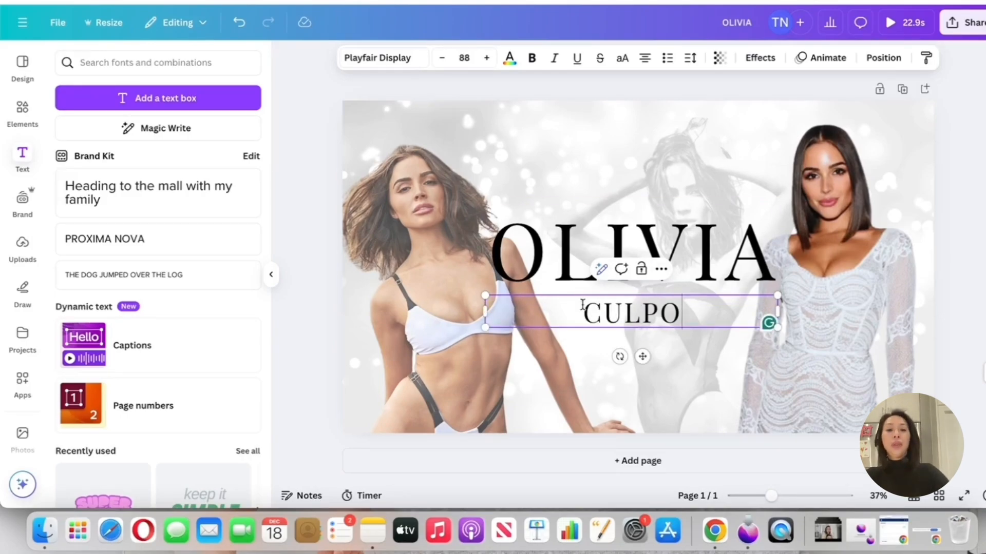
left_click_drag(485, 311, 422, 253)
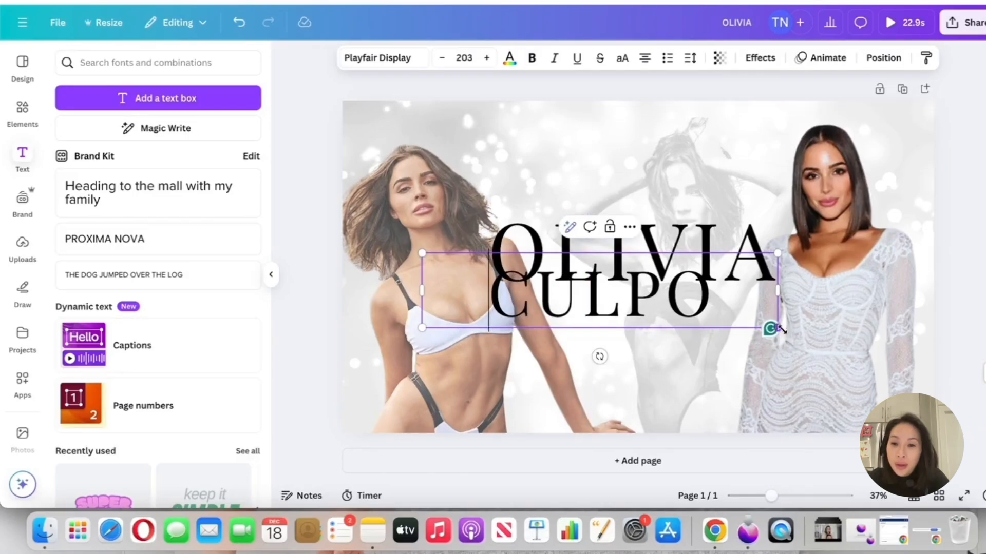
left_click_drag(782, 329, 864, 349)
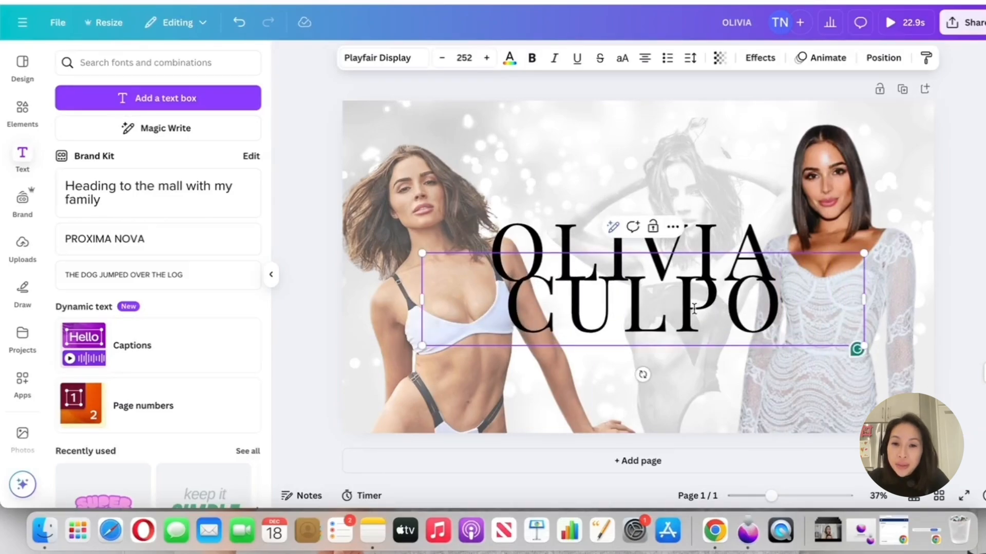
double_click(772, 319)
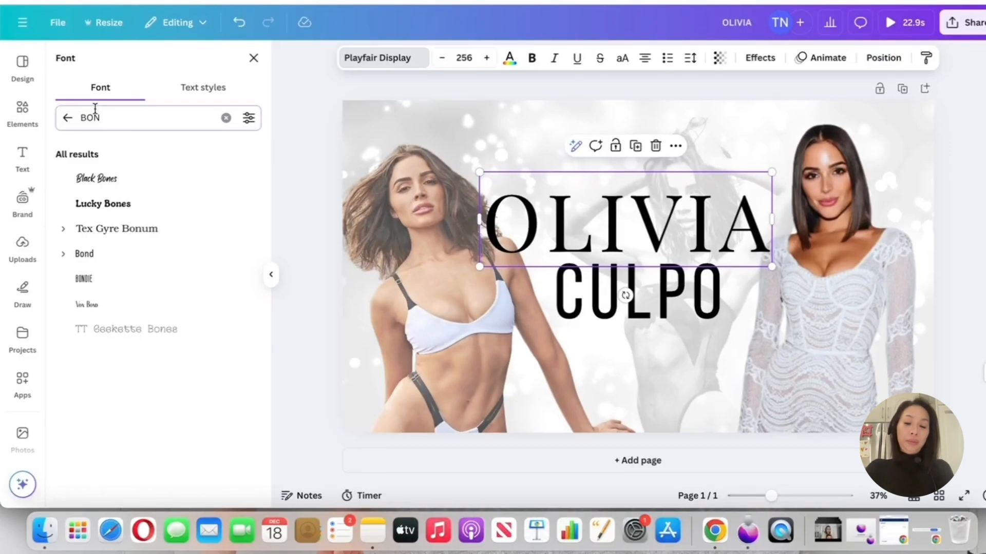
Search the fonts for BOD and apply Bodoni FLF to the OLIVIA text
key("BackSpace")
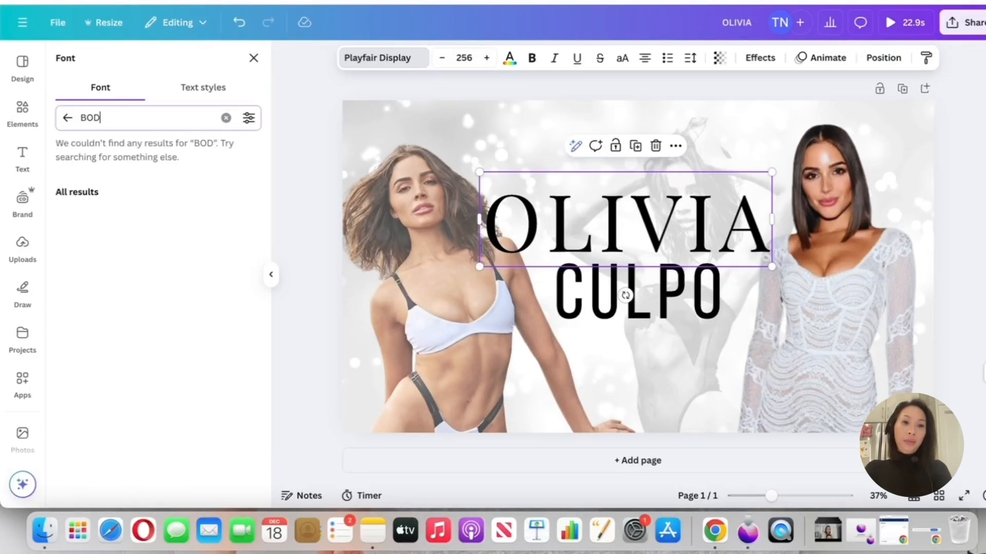
left_click(144, 205)
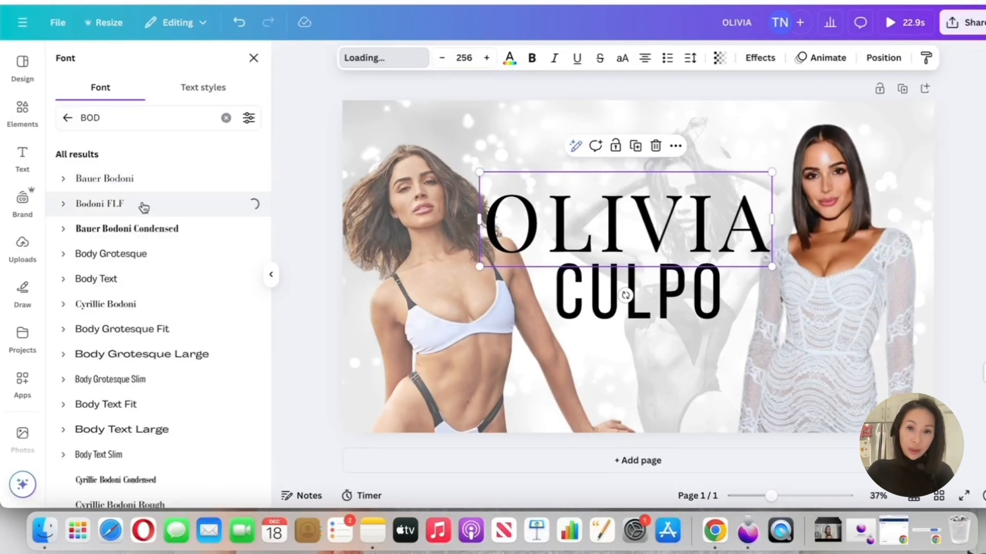
Set the bikini cutout's transparency to 34
left_click(406, 224)
left_click(790, 59)
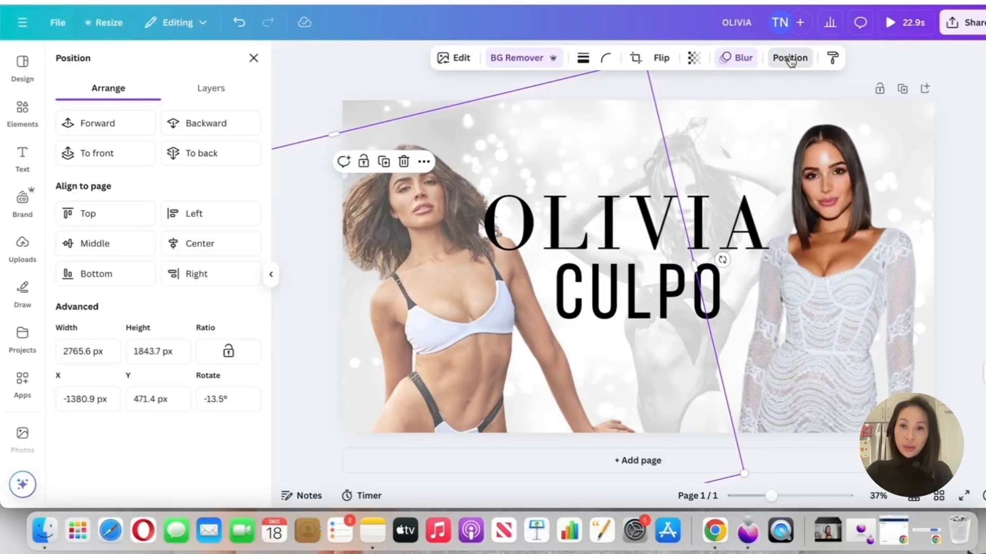
left_click(696, 60)
left_click(662, 110)
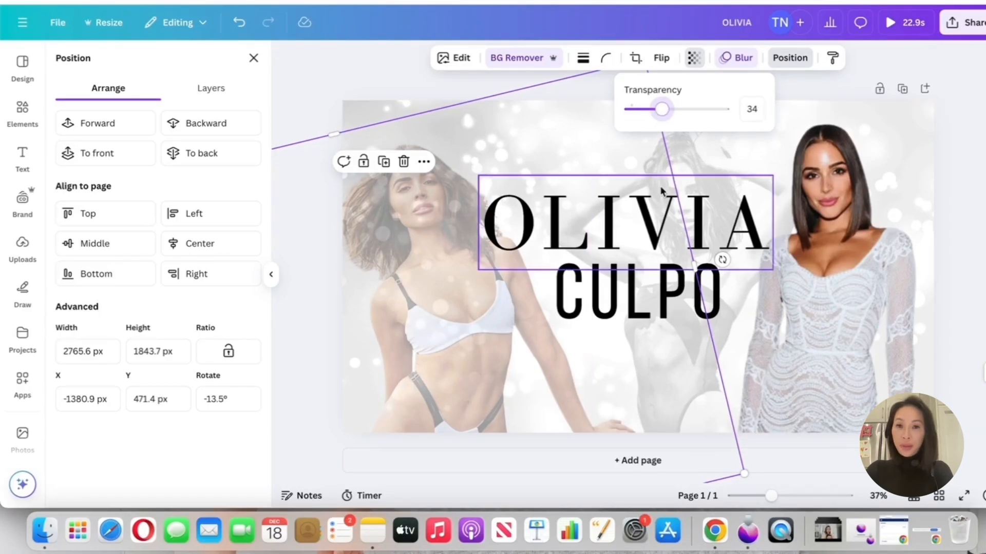
left_click(840, 291)
Restyle CULPO in The Artist Script at size 282 to match the reference design, and widen its letter spacing
left_click(703, 291)
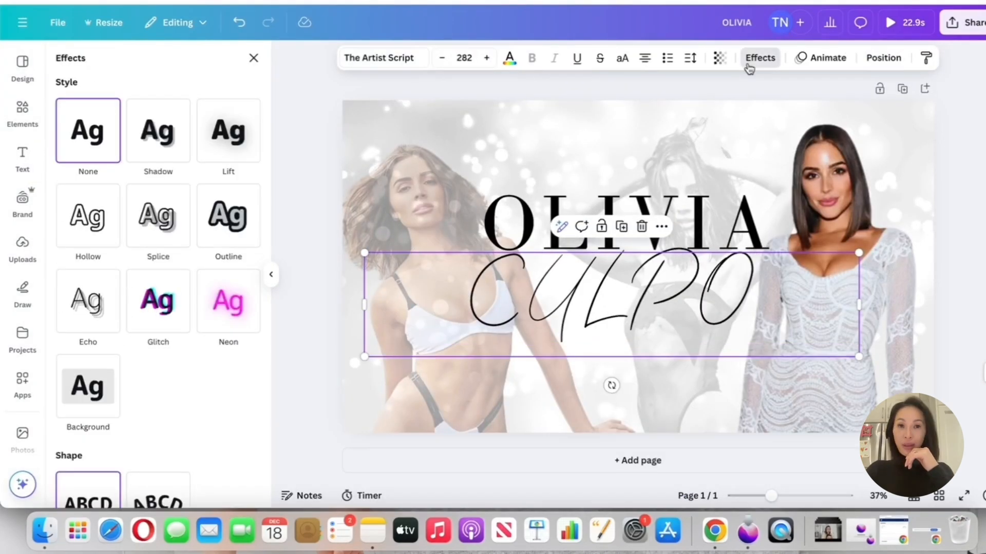
left_click_drag(745, 277, 734, 277)
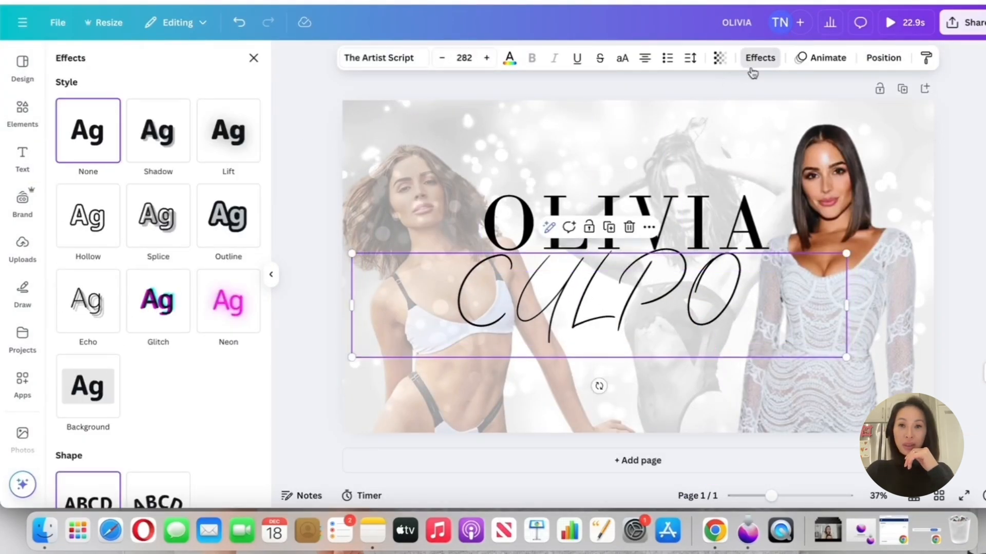
left_click(689, 64)
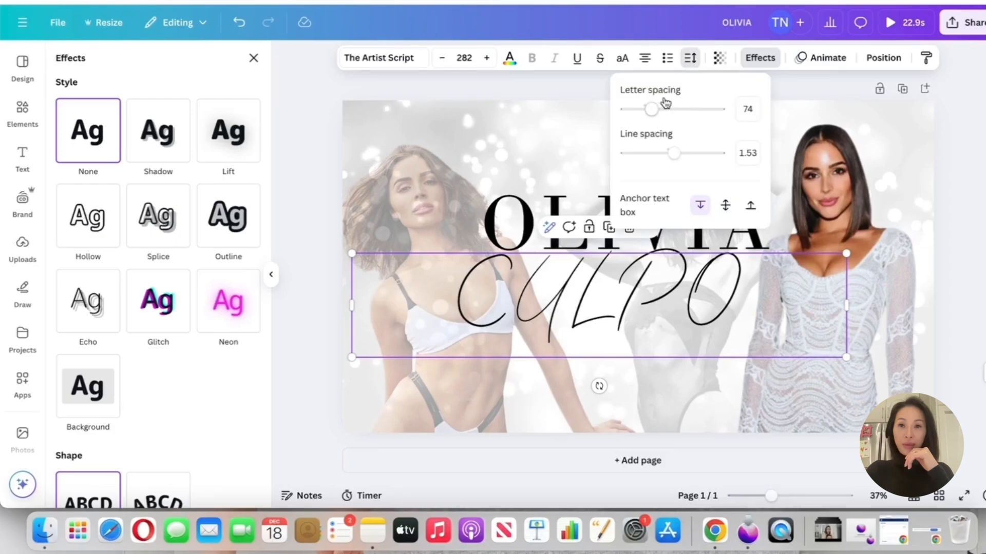
left_click_drag(649, 106, 674, 109)
left_click(285, 75)
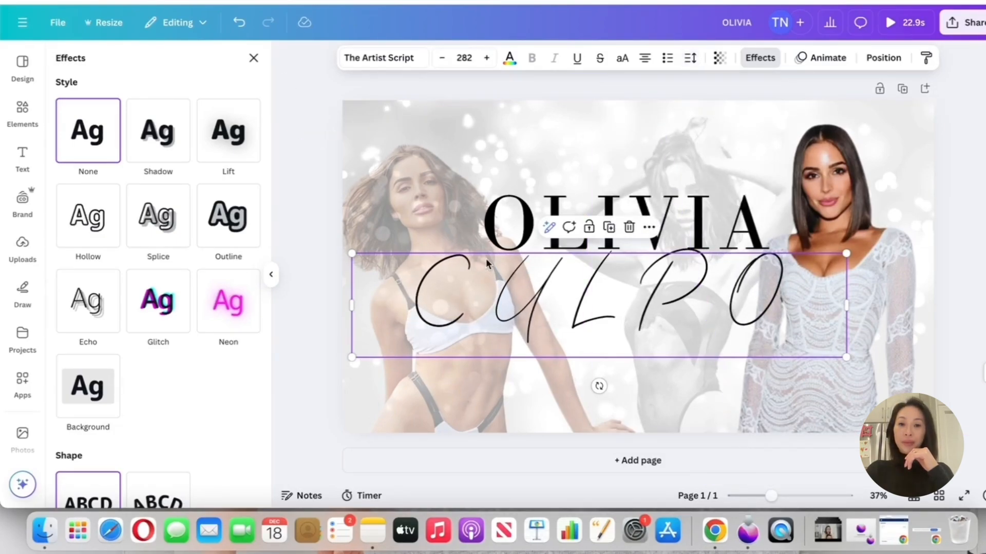
Move the CULPO and OLIVIA texts lower on the banner and set CULPO's letter spacing to 239
left_click_drag(639, 296, 655, 332)
left_click_drag(664, 208, 664, 238)
left_click(622, 330)
left_click(691, 57)
left_click_drag(674, 108, 667, 109)
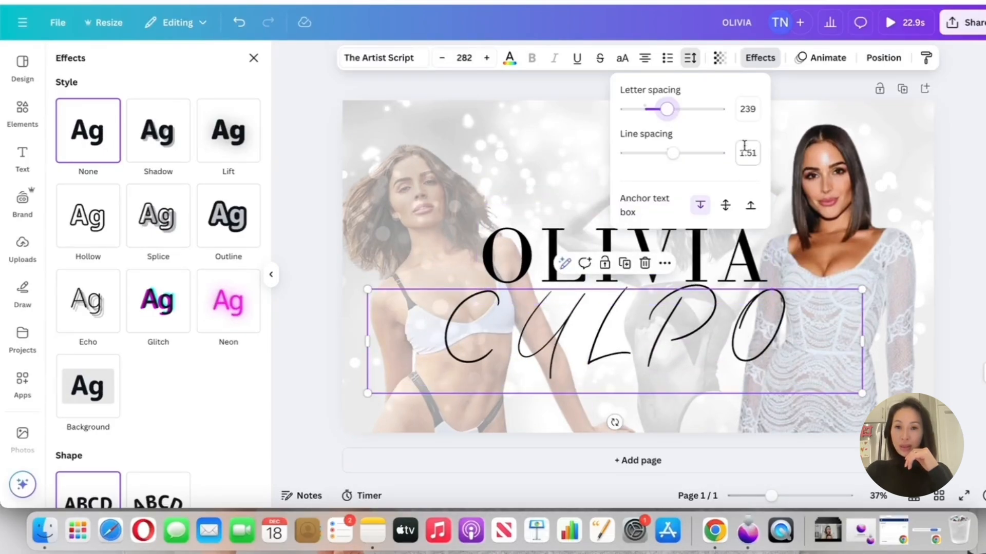
Shrink the OLIVIA text to size 207 and centre it just above the CULPO script, slightly overlapping
left_click(616, 254)
left_click(623, 330)
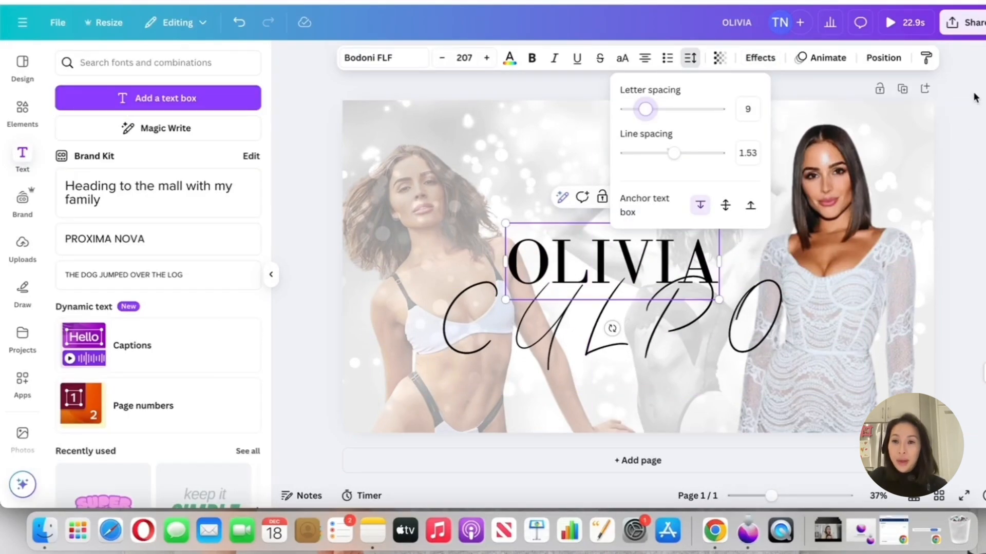
left_click(611, 326)
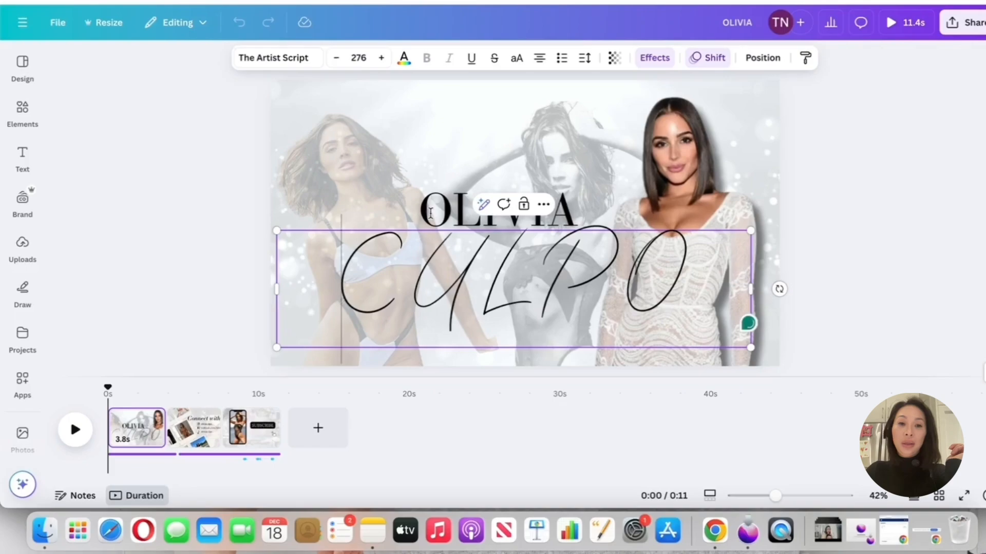
Preview the reference banner's animation, and give the CULPO text a Rise animation on enter with a downward direction and reduced speed
left_click(497, 210)
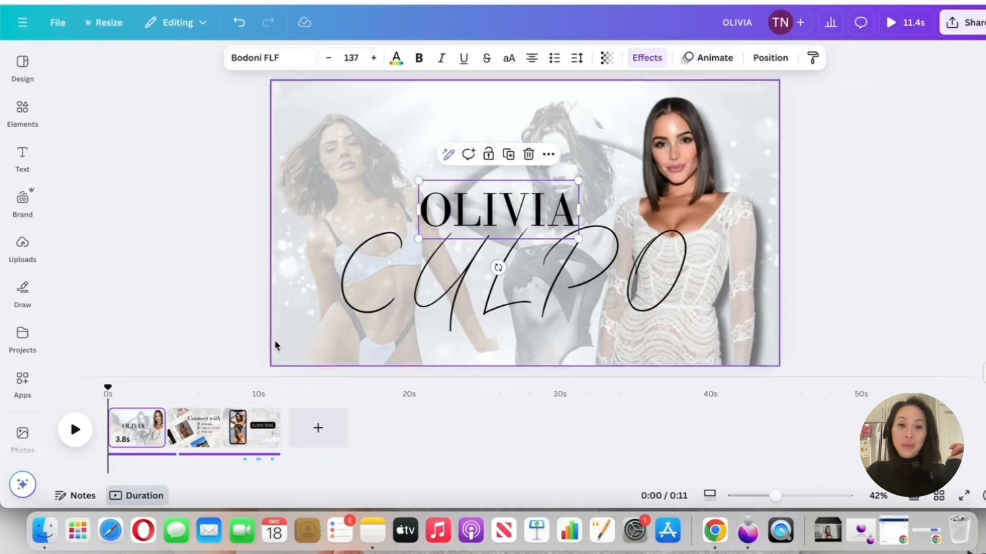
left_click(75, 426)
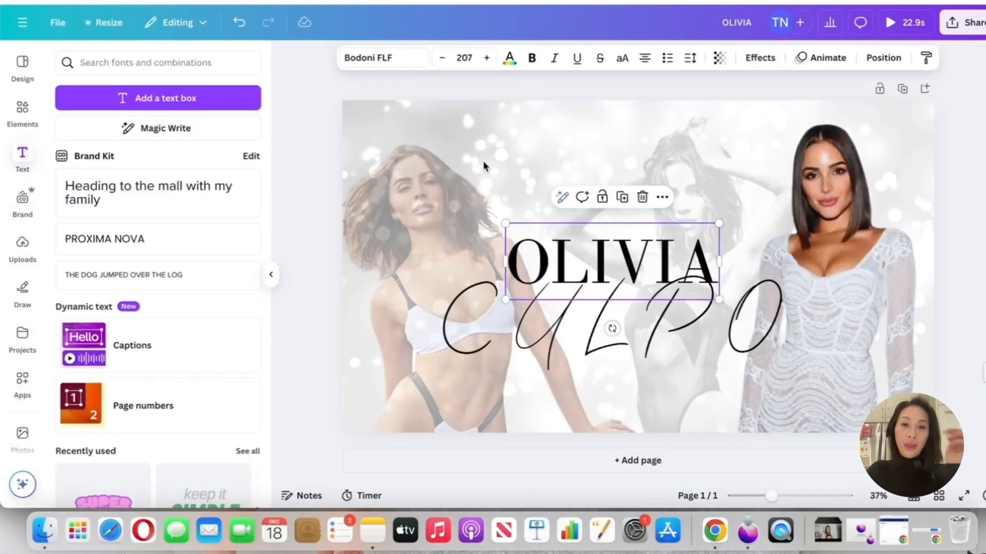
left_click(611, 326)
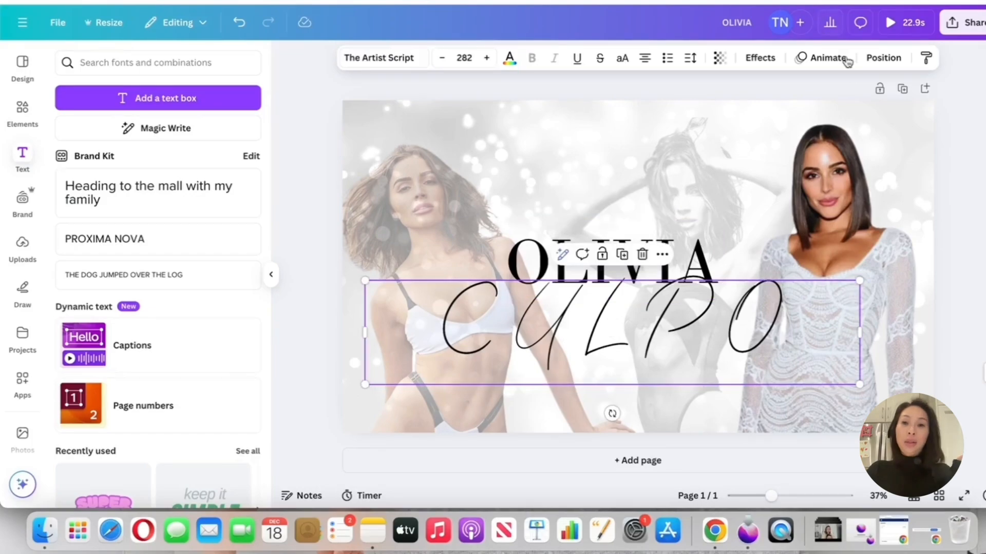
left_click(826, 67)
left_click(725, 309)
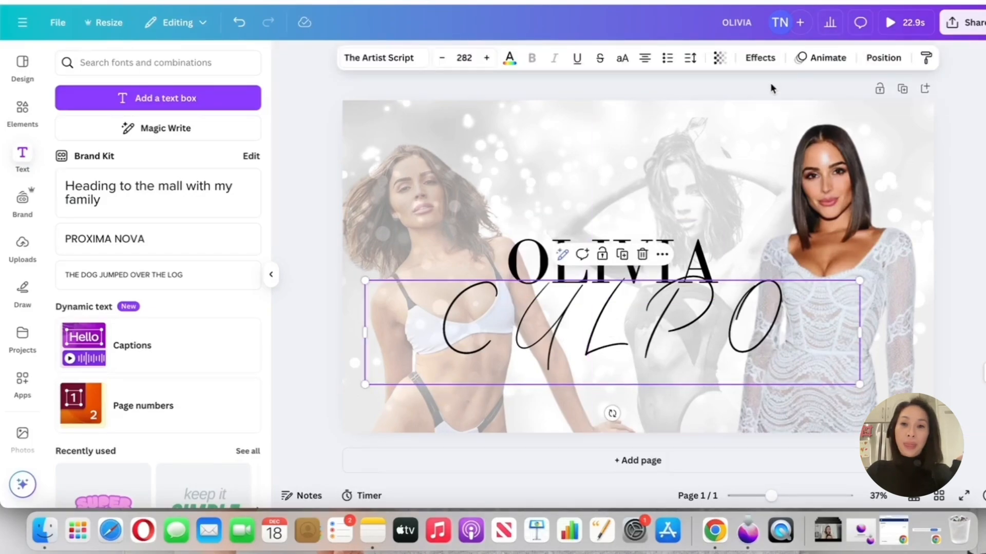
left_click(801, 61)
scroll(210, 319, "down", 10)
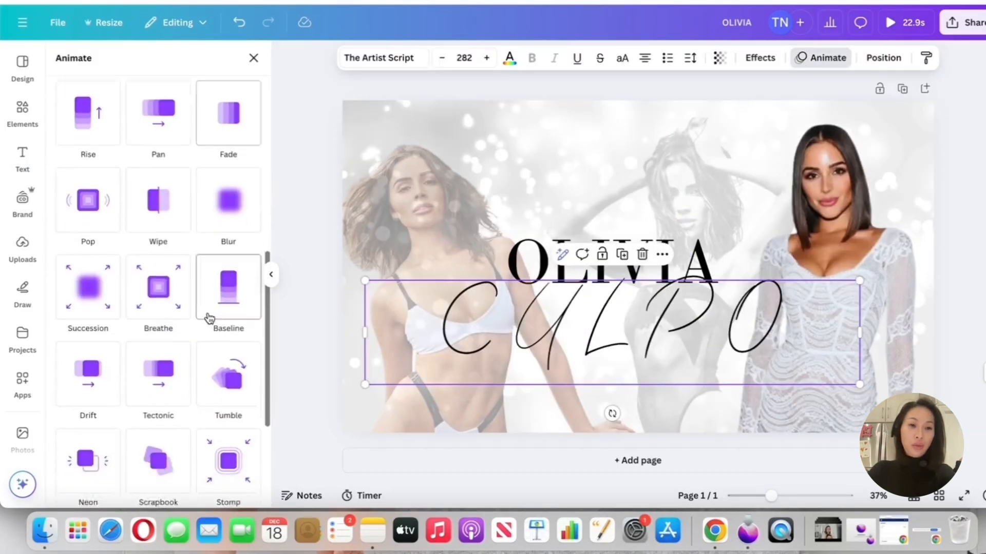
left_click(87, 159)
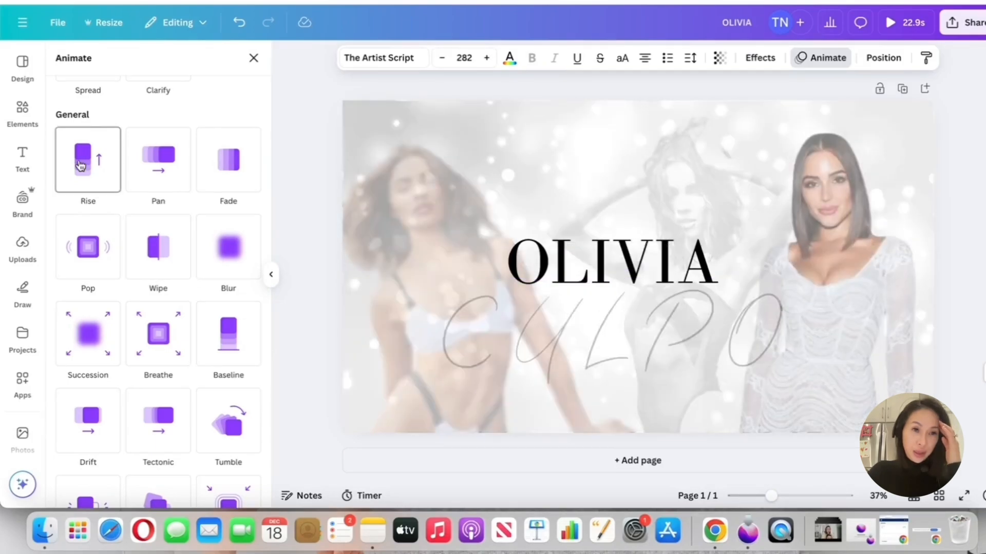
left_click(132, 314)
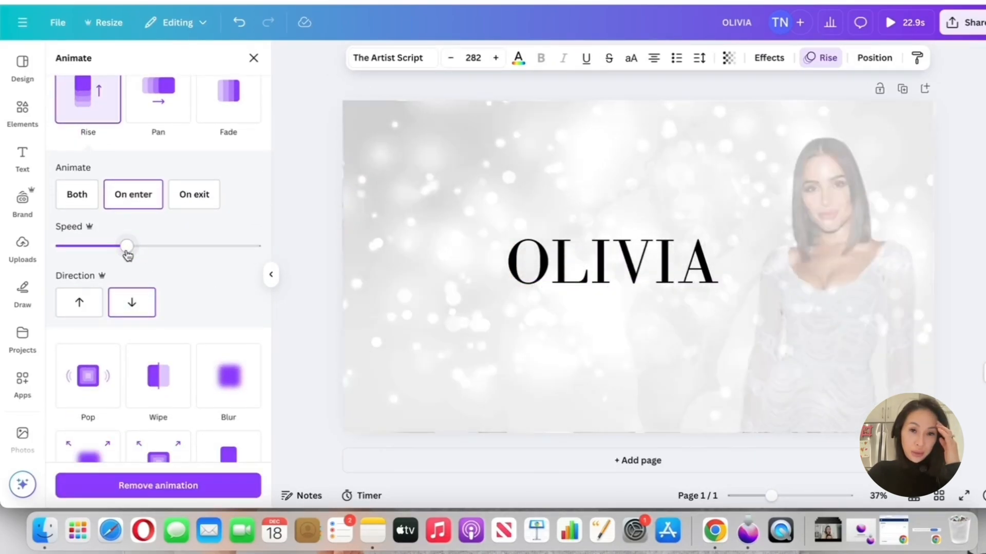
left_click_drag(127, 250, 79, 248)
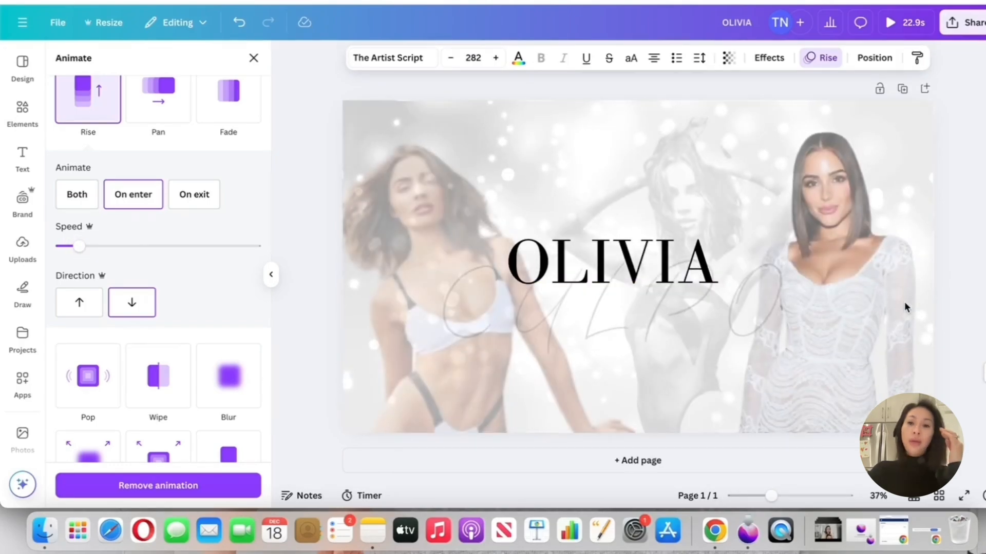
left_click(951, 208)
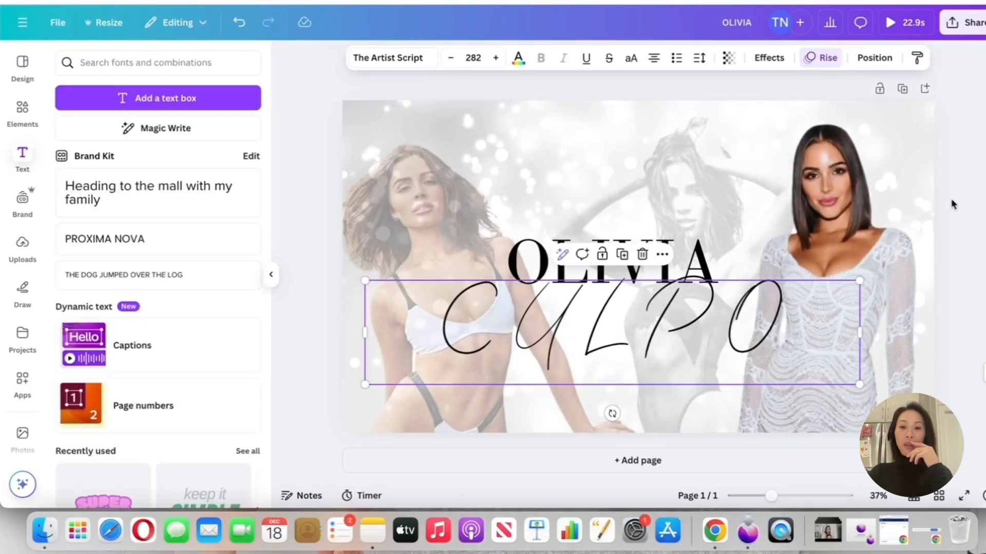
left_click(950, 199)
Apply the Lift effect to the OLIVIA text
left_click(739, 264)
left_click(694, 266)
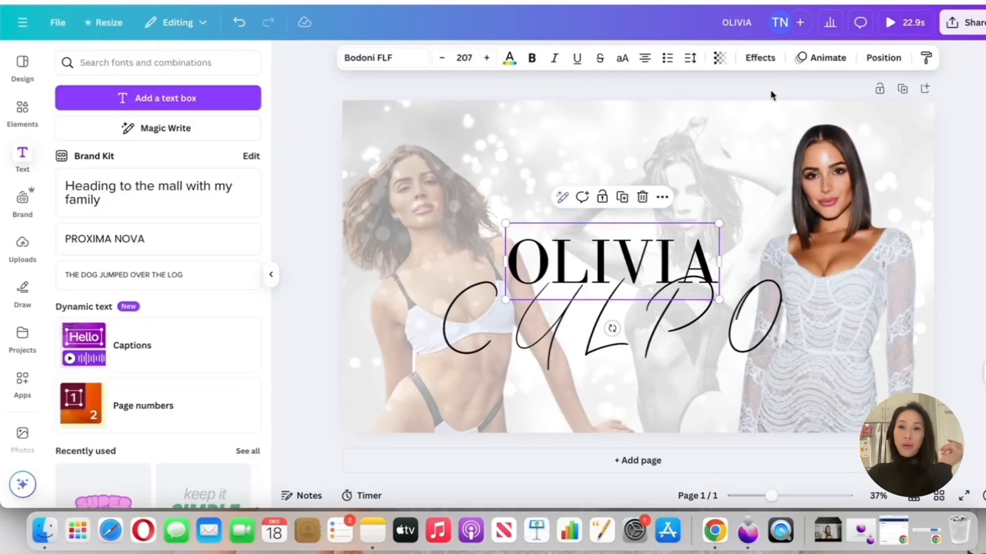
left_click(761, 62)
left_click(243, 148)
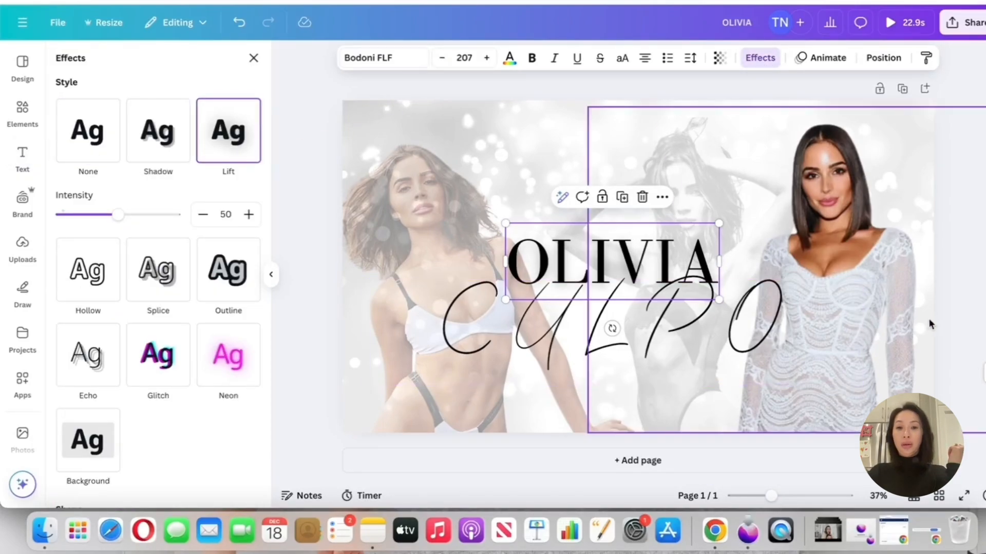
Raise the intensity of the OLIVIA text's Lift effect to about 78
left_click_drag(122, 224, 156, 223)
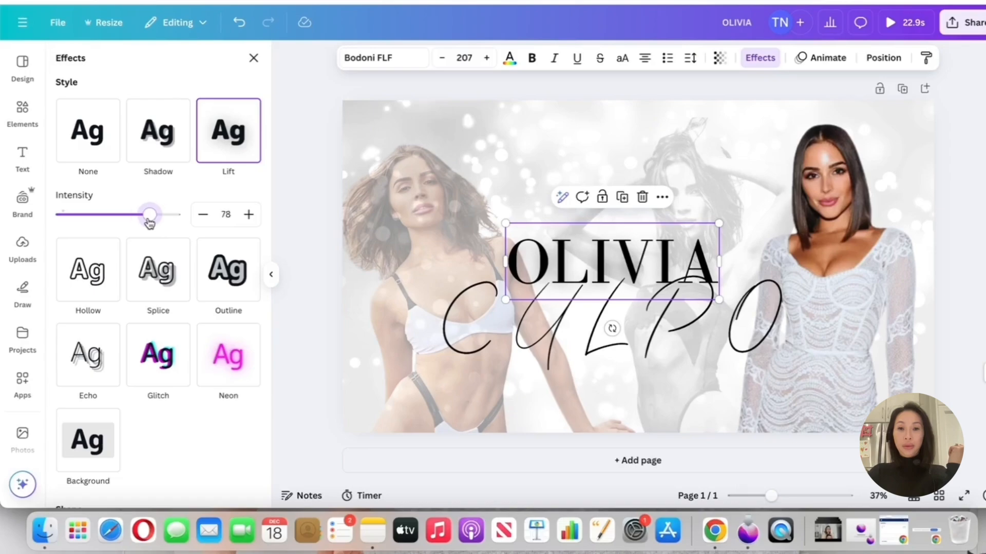
left_click(514, 378)
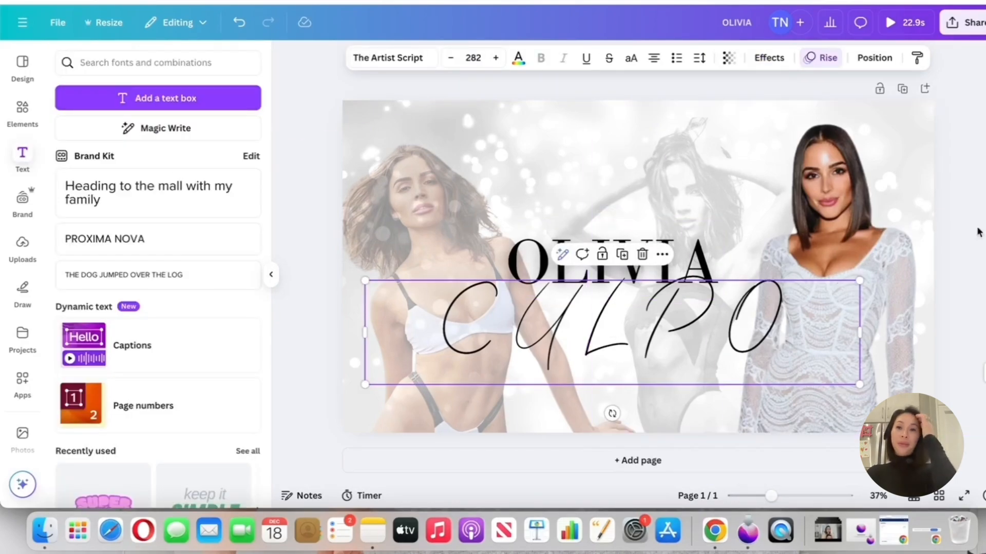
left_click(295, 237)
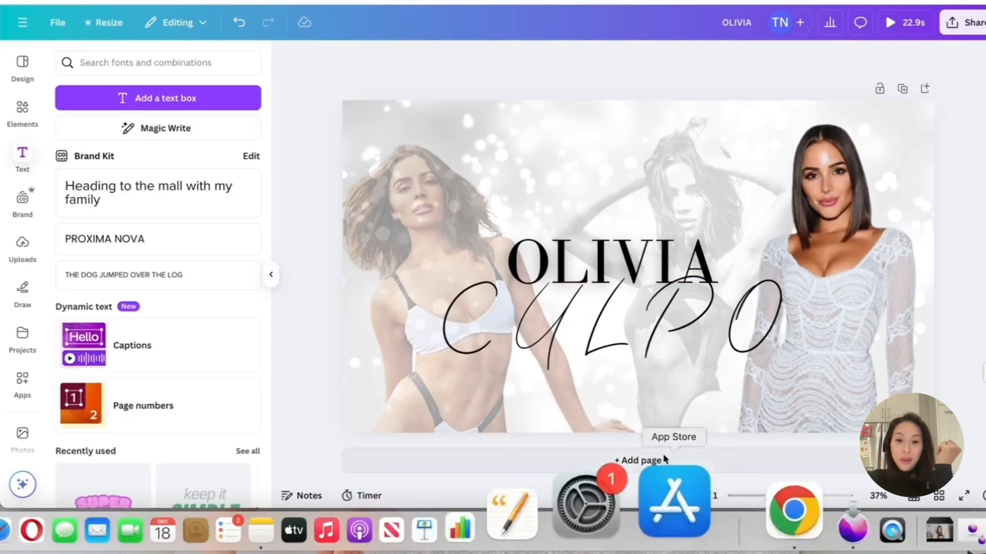
left_click(361, 496)
left_click(938, 175)
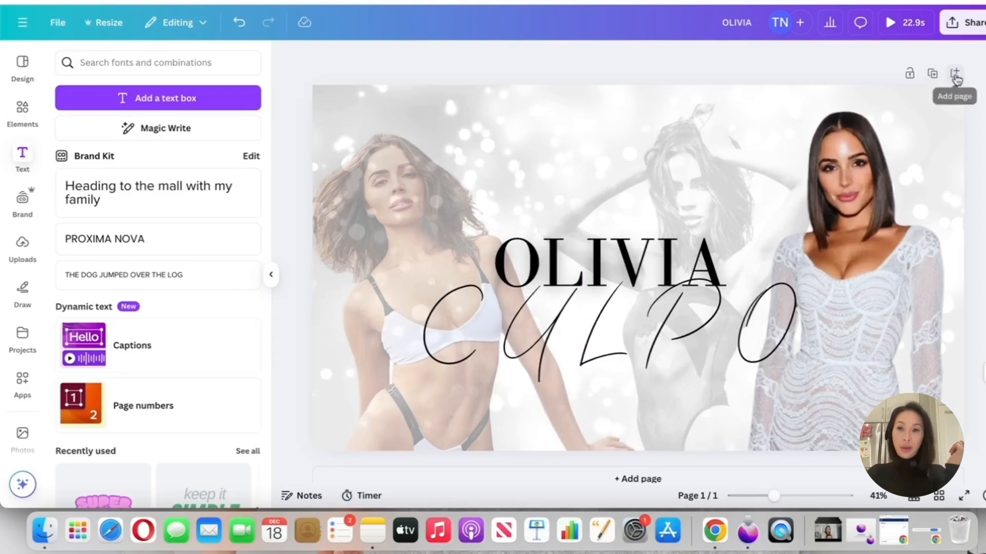
Add a blank second page to the banner and view the reference design's Connect with me page
left_click(955, 74)
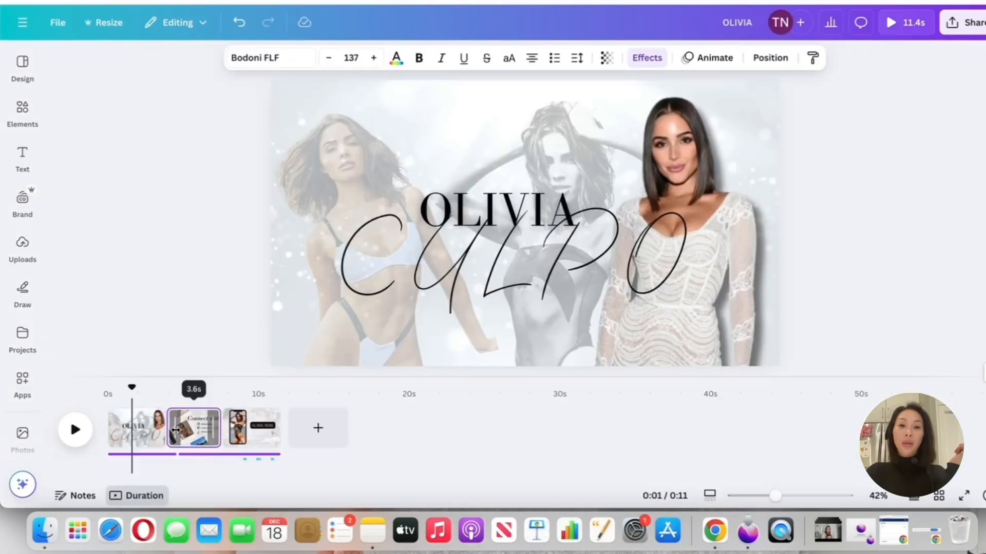
left_click(233, 420)
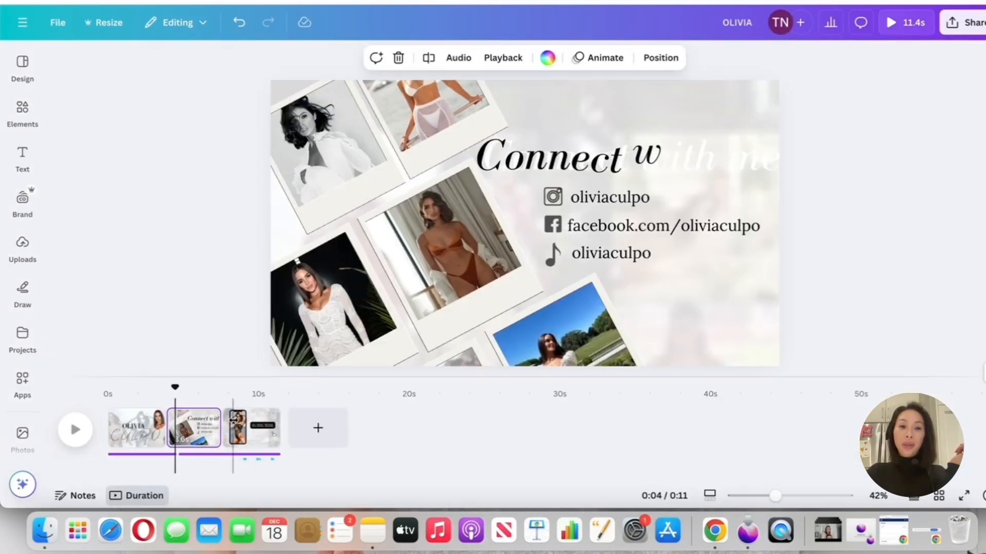
left_click(567, 225)
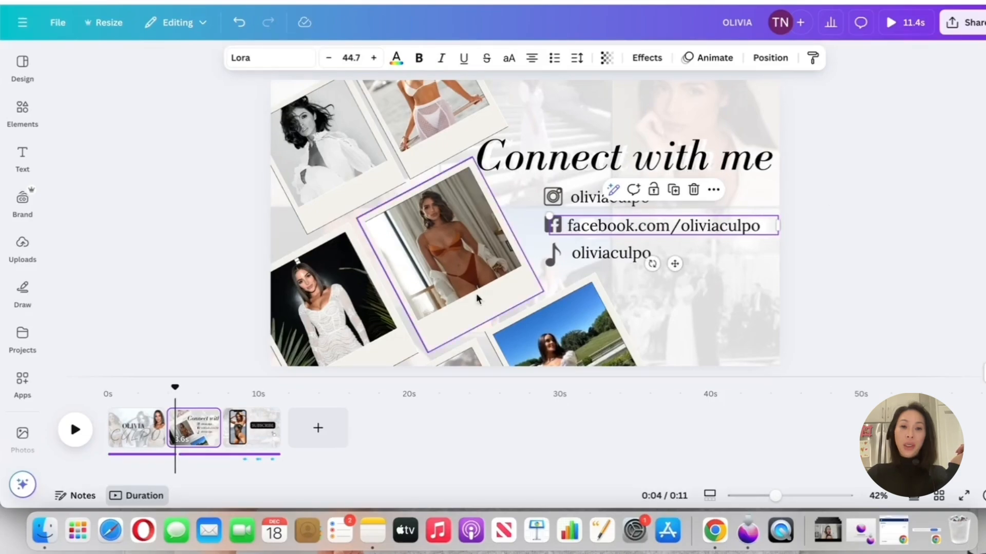
left_click(900, 235)
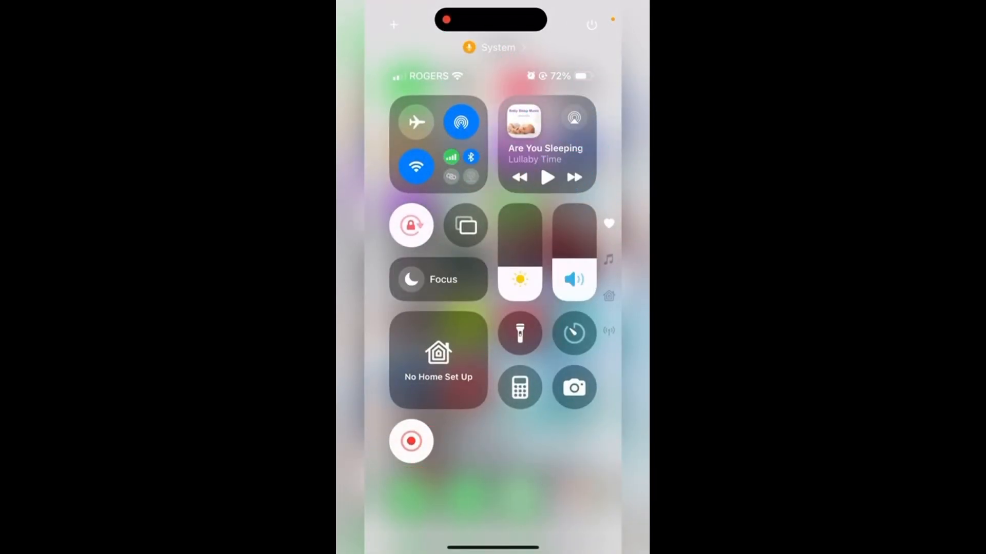
On the phone, open Instagram and screen-record a scroll through the oliviaculpo profile's post grid
left_click_drag(492, 547, 493, 390)
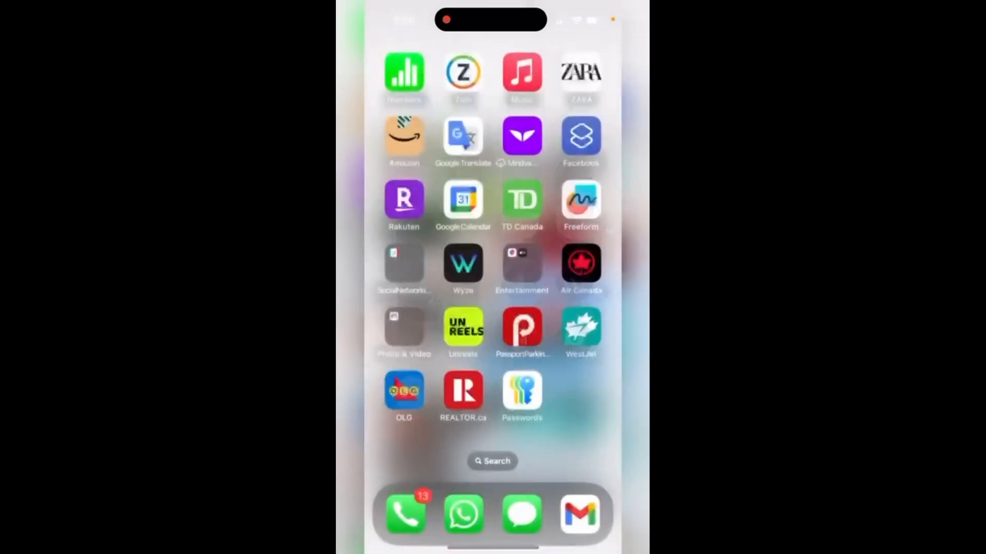
left_click_drag(493, 257, 493, 359)
type("insh")
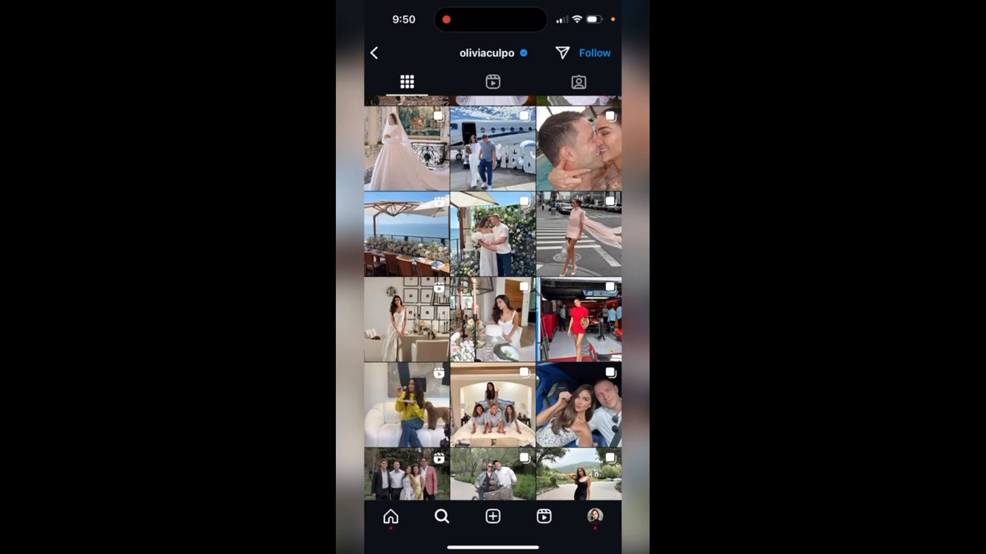
scroll(493, 298, "down", 6)
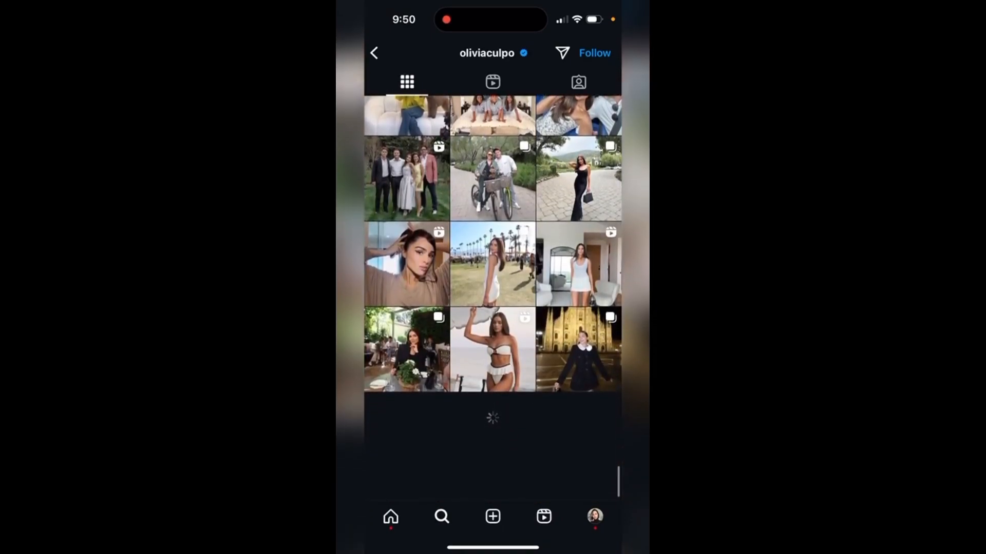
scroll(493, 298, "down", 5)
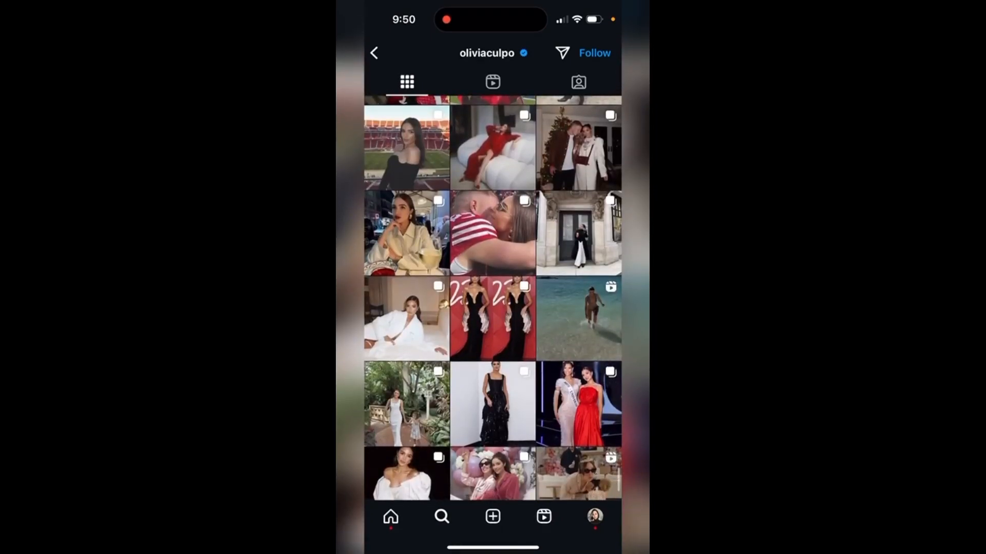
left_click_drag(493, 547, 493, 359)
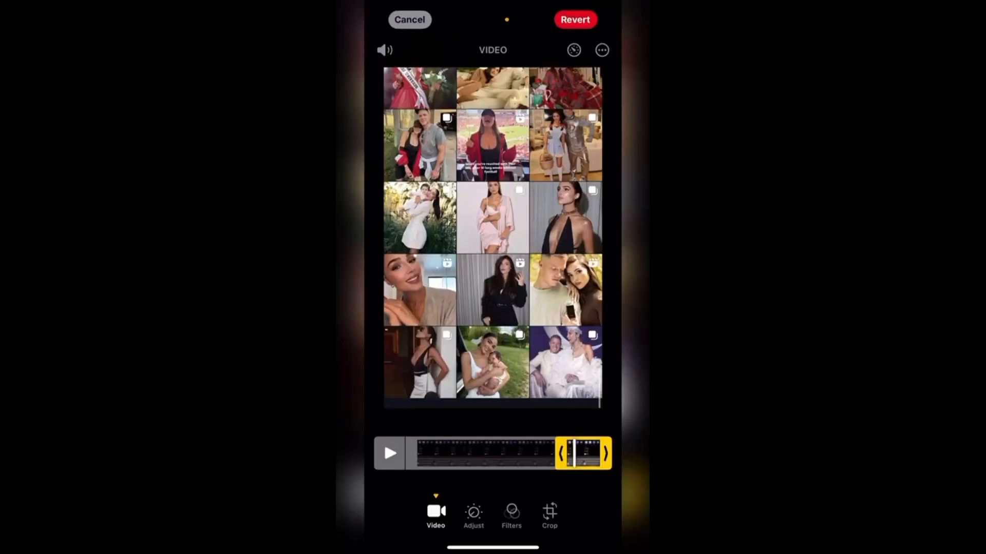
Crop the phone screen recording so that only the Instagram photo grid remains in the frame
left_click(549, 513)
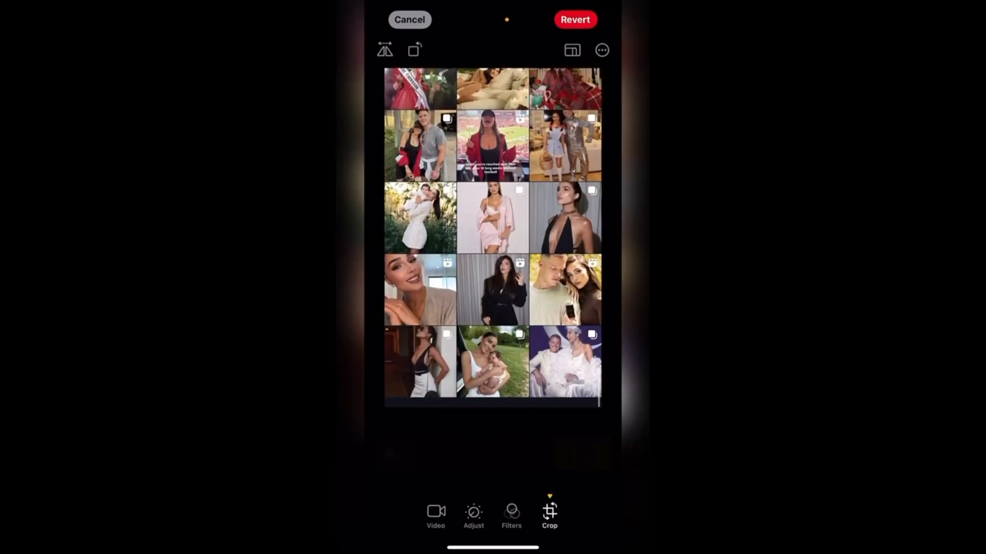
mouse_move(492, 67)
left_mouse_down()
mouse_move(493, 91)
mouse_move(493, 68)
left_mouse_up()
left_click_drag(493, 409, 493, 396)
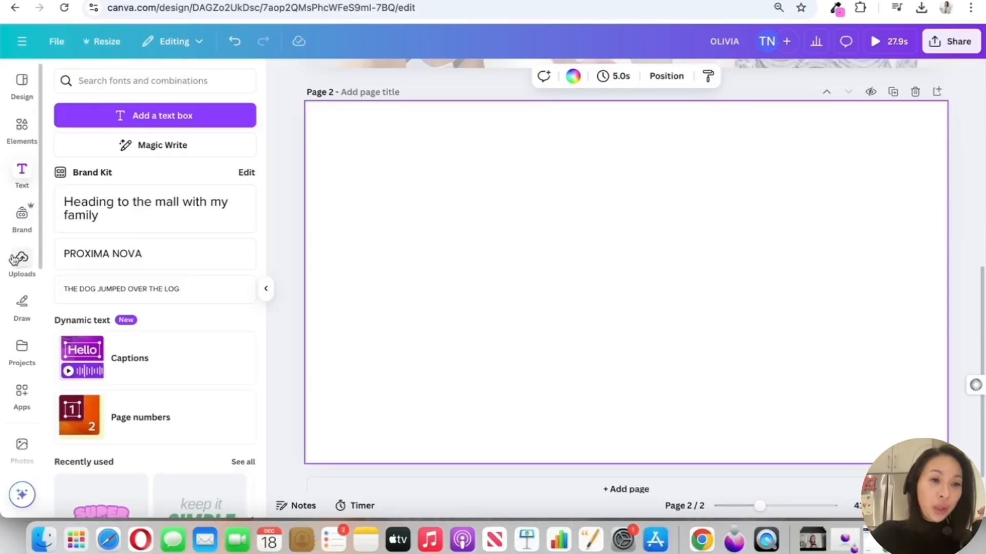
Place the uploaded 10.1-second Instagram grid video on page 2 and enlarge it to cover the whole page
left_click(15, 259)
scroll(193, 297, "down", 3)
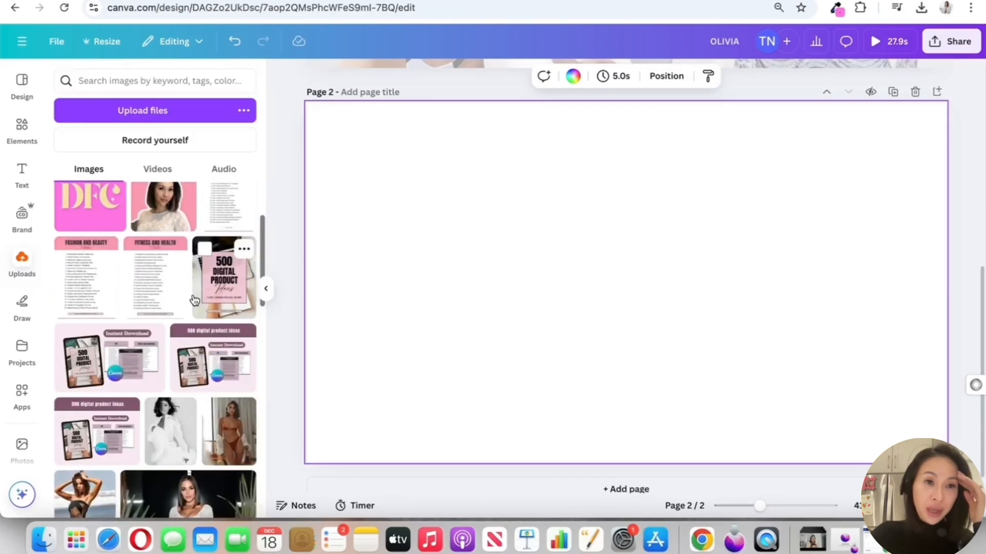
left_click(157, 169)
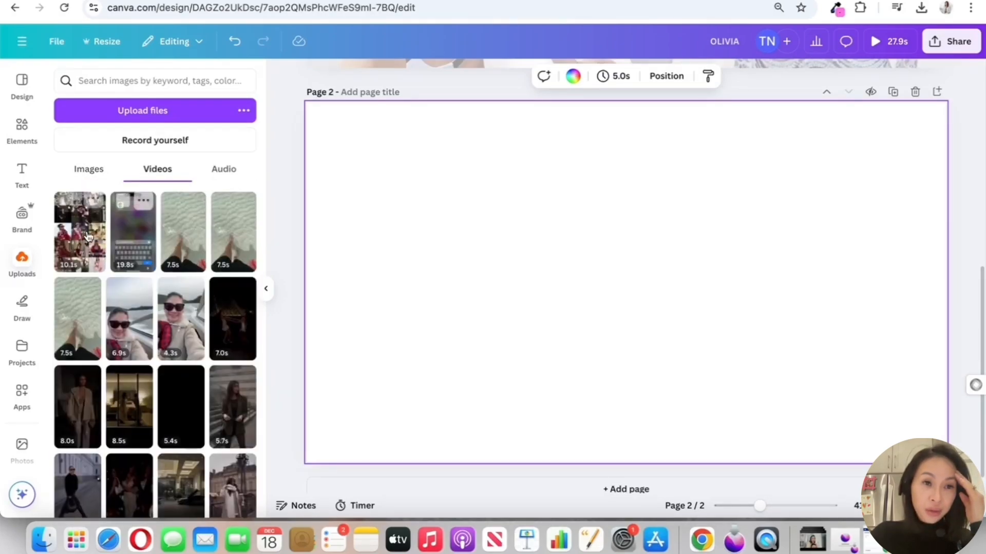
left_click_drag(80, 231, 411, 200)
left_click_drag(388, 164, 302, 88)
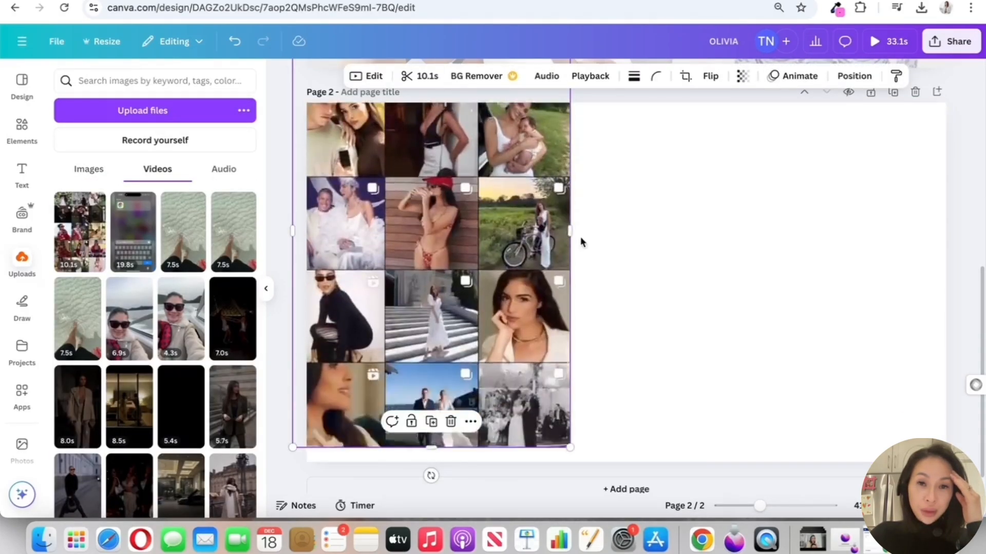
left_click_drag(571, 270, 978, 263)
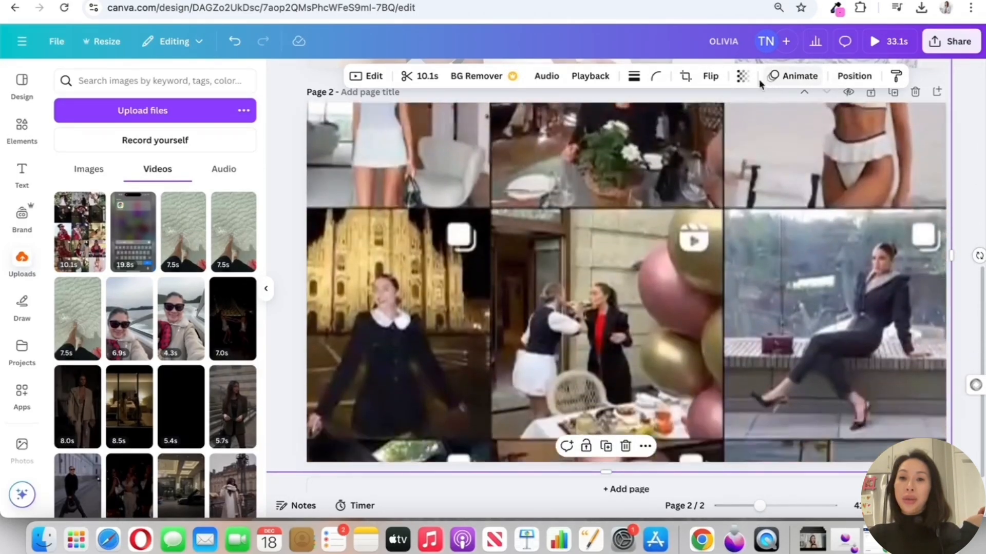
Set the grid video's transparency to about 9 and its playback speed to 0.5
left_click(742, 77)
left_click_drag(771, 126, 691, 132)
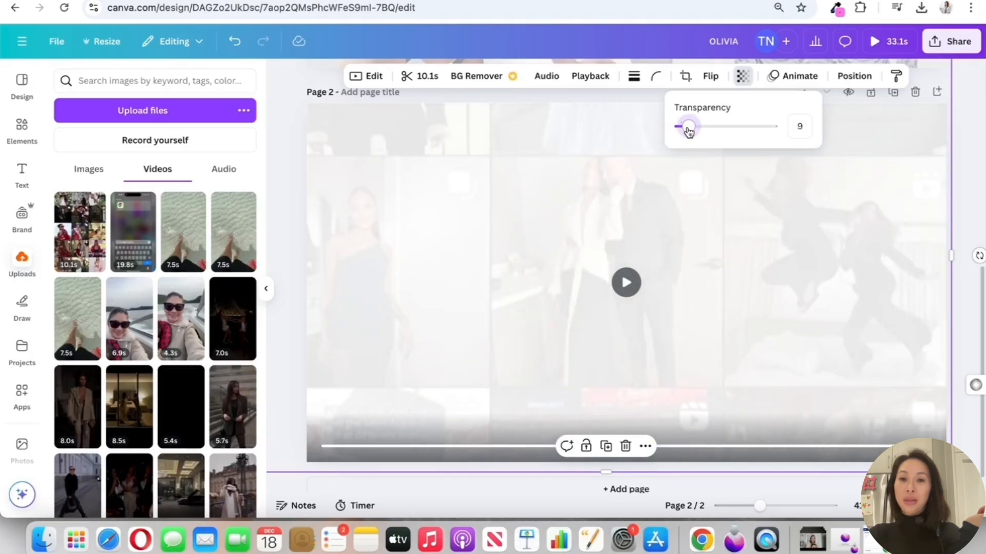
left_click(366, 77)
scroll(148, 328, "down", 2)
left_click_drag(126, 449, 85, 450)
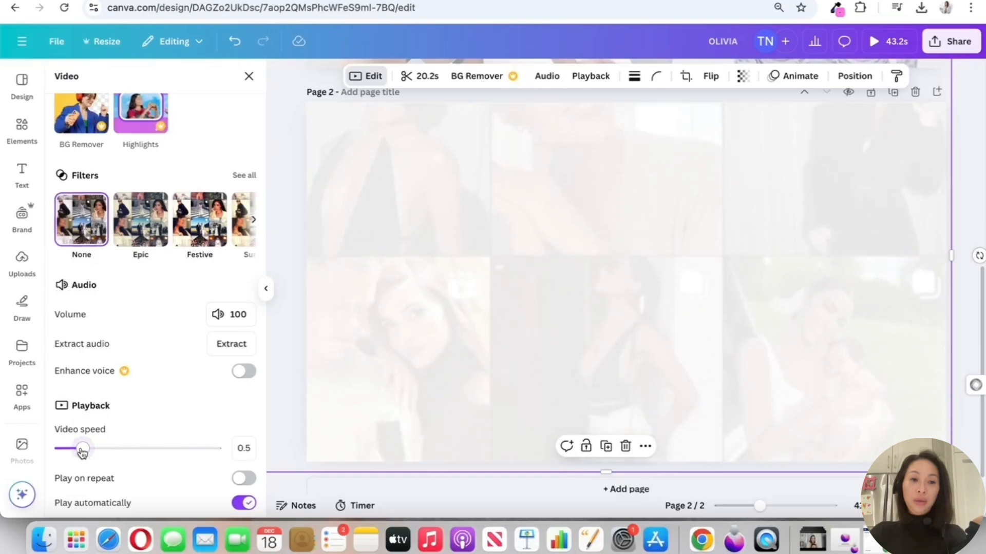
Apply the Greyscale filter from the Mono group to the grid video
left_click(244, 175)
scroll(213, 313, "down", 3)
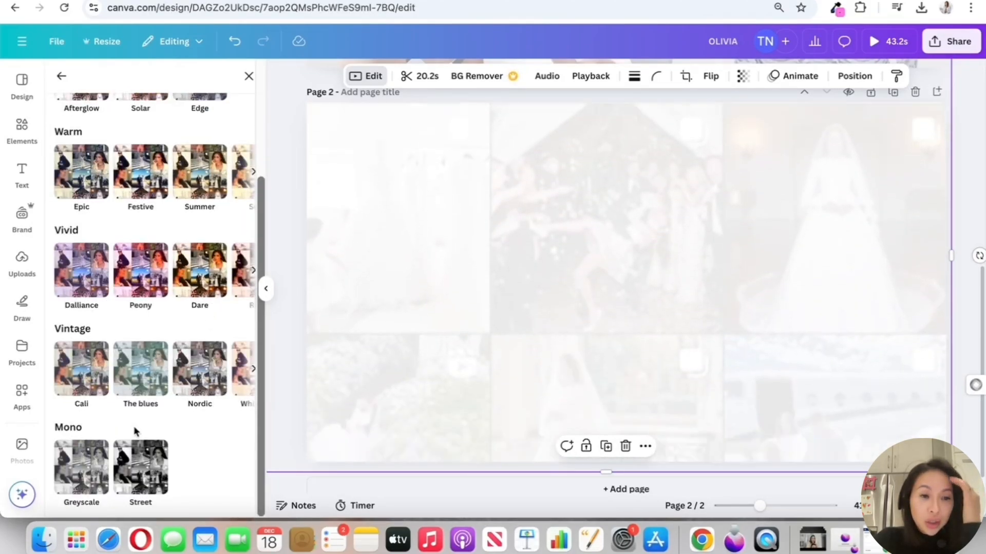
left_click(81, 467)
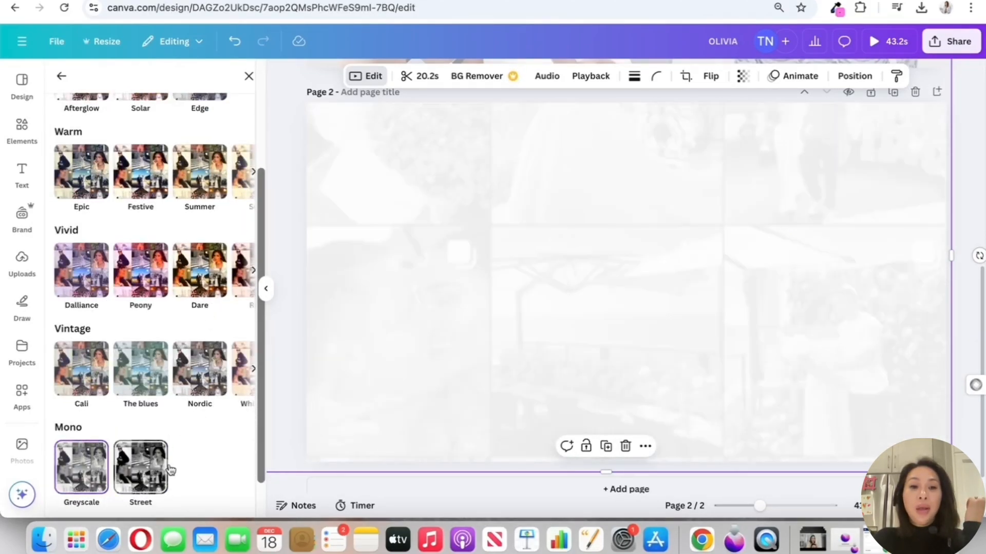
Search the elements library for POLAROID and show results from all categories
left_click(21, 262)
left_click(29, 143)
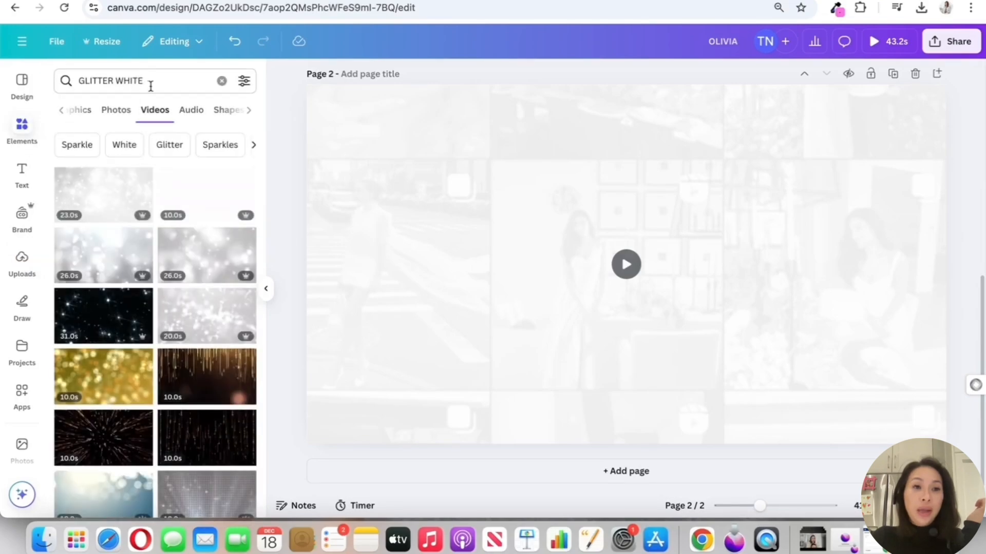
triple_click(151, 86)
type("POL")
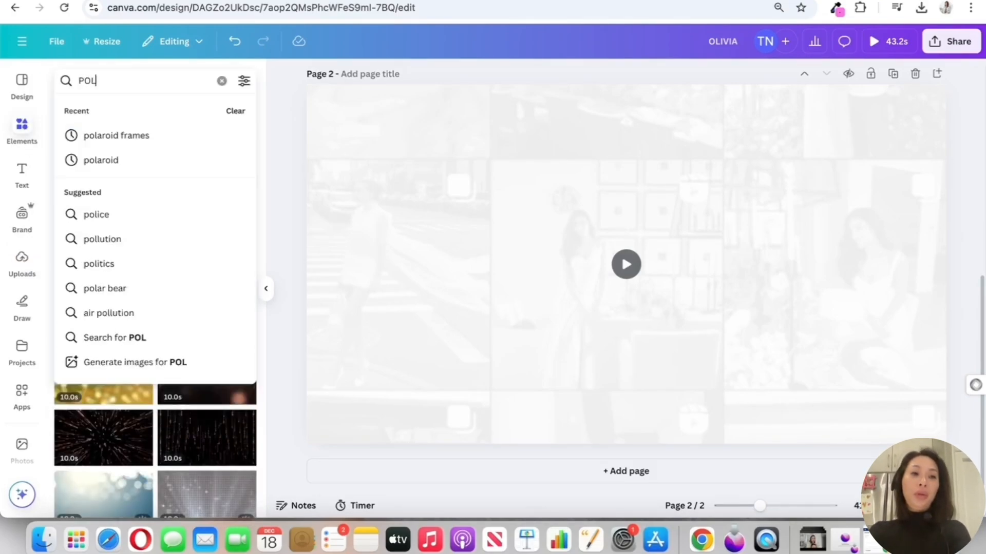
type("AROID")
key("Return")
type("FRAMES")
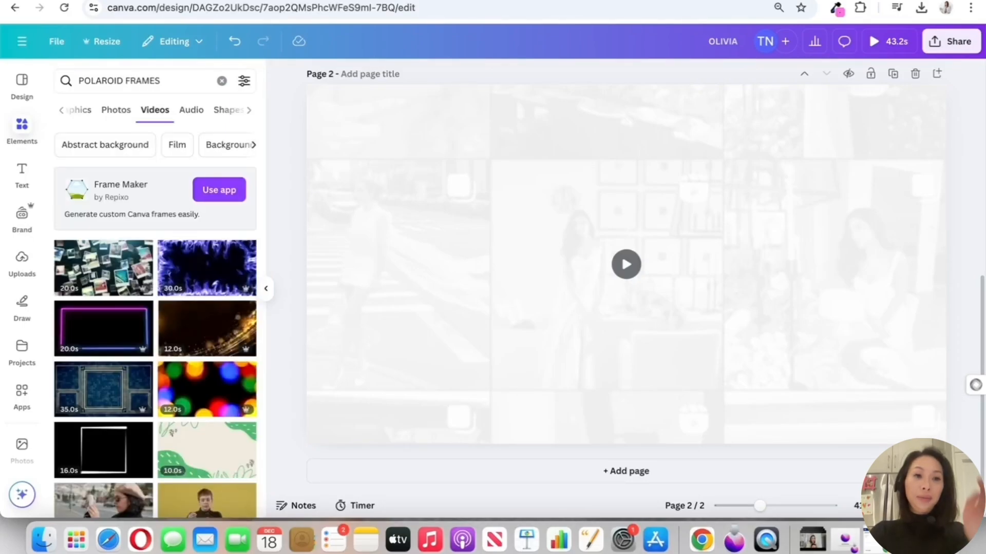
left_click_drag(166, 81, 7, 83)
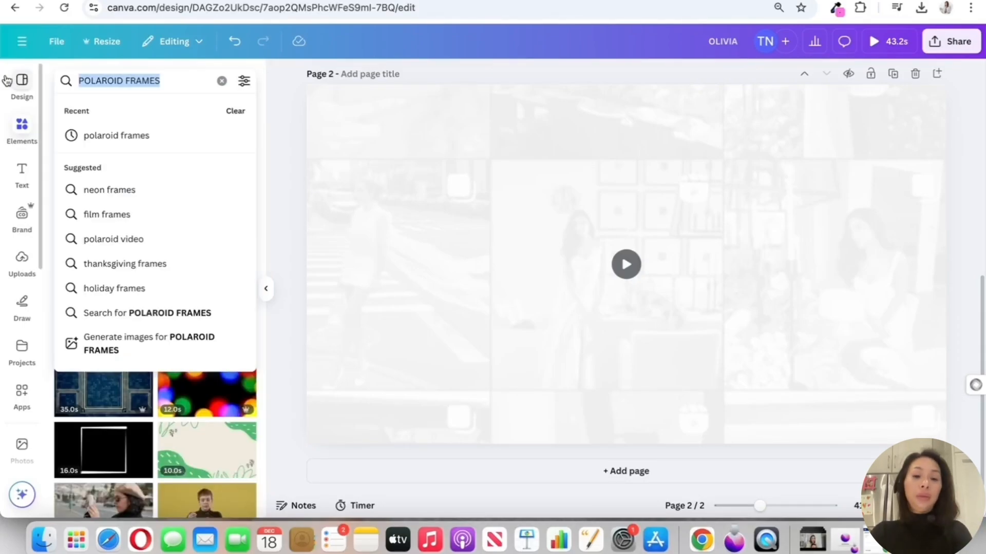
type("POLAROID")
key("Return")
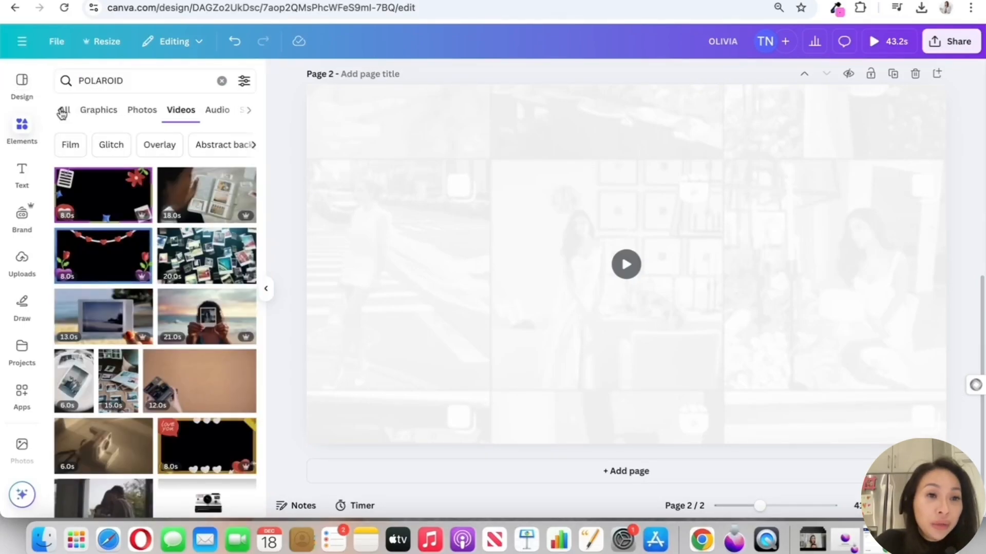
left_click(62, 113)
Add the first polaroid frame to page 2, move it to the page's upper left and tilt it counterclockwise
left_click(80, 210)
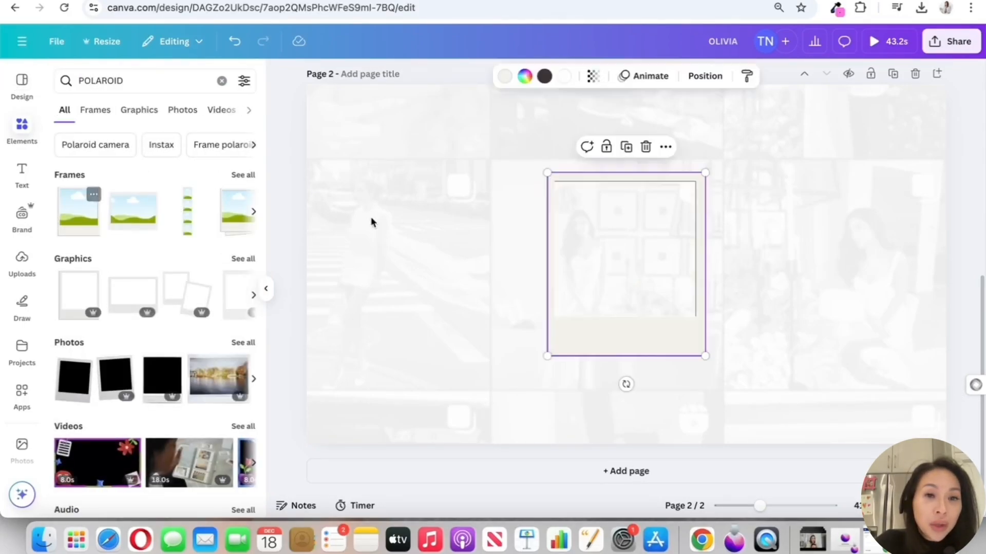
left_click_drag(663, 303, 492, 257)
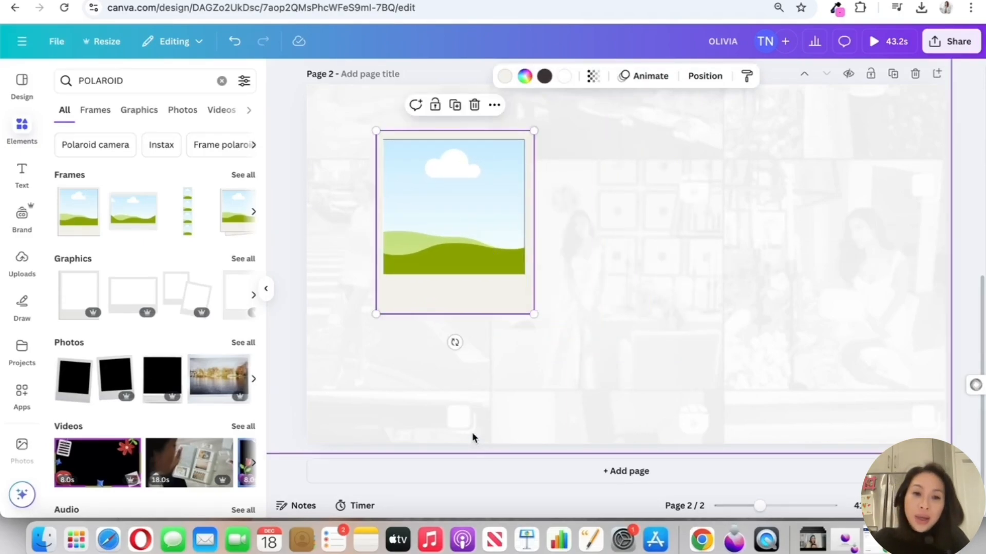
left_click_drag(453, 341, 550, 348)
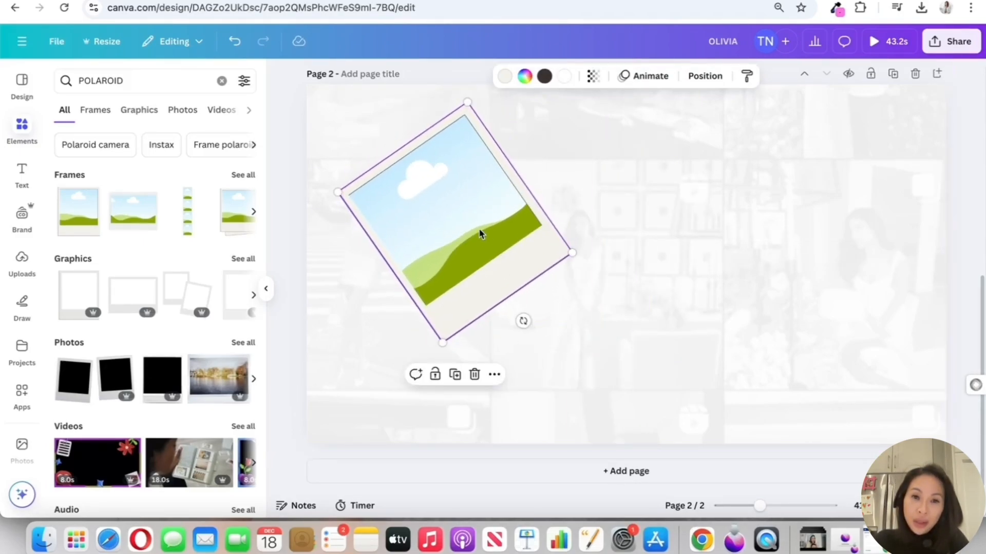
Paste two copies of the tilted polaroid frame, one to its upper right and one at the page's lower edge
key("super+v")
left_click_drag(502, 213, 643, 121)
key("super+v")
left_click_drag(453, 231, 506, 440)
Shift the two upper polaroid frames up and left so they sit side by side and run off the page edges
left_click_drag(462, 163, 408, 151)
left_click_drag(603, 157, 557, 148)
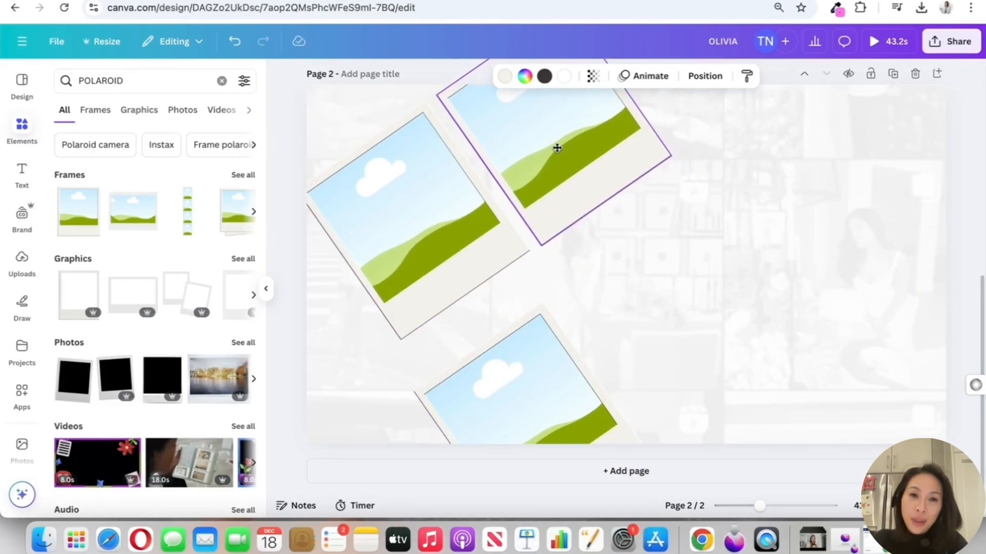
left_click_drag(453, 194, 434, 166)
left_click_drag(574, 158, 550, 121)
Move the lowest polaroid to the page's lower-left corner and add two more copies, at the centre and along the bottom edge
left_click(535, 418)
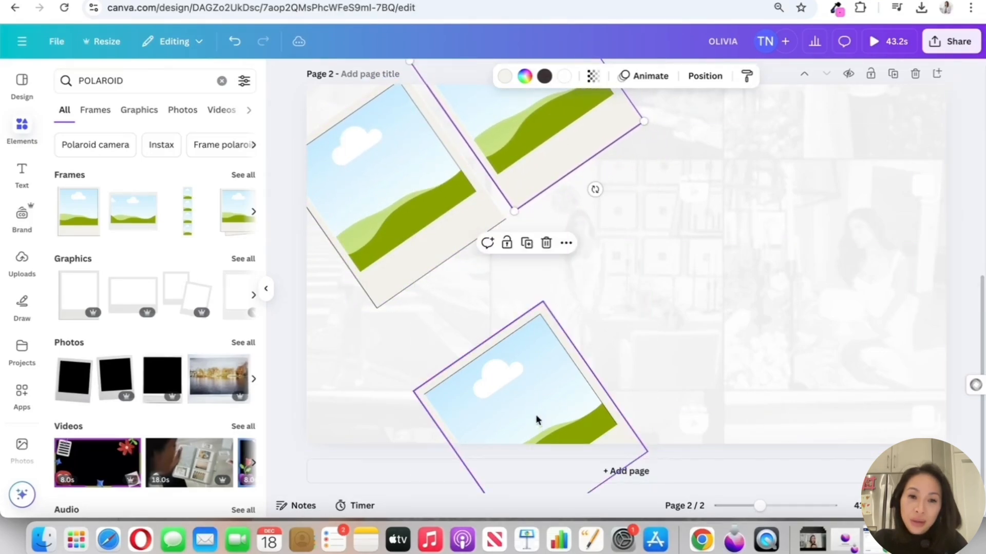
left_click_drag(534, 418, 420, 389)
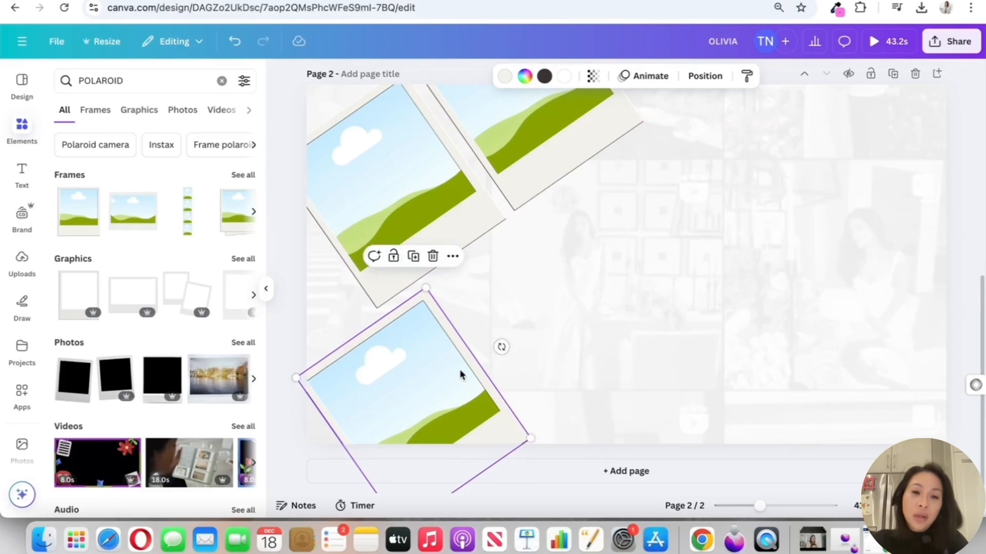
left_click_drag(471, 359, 719, 423)
left_click(890, 286)
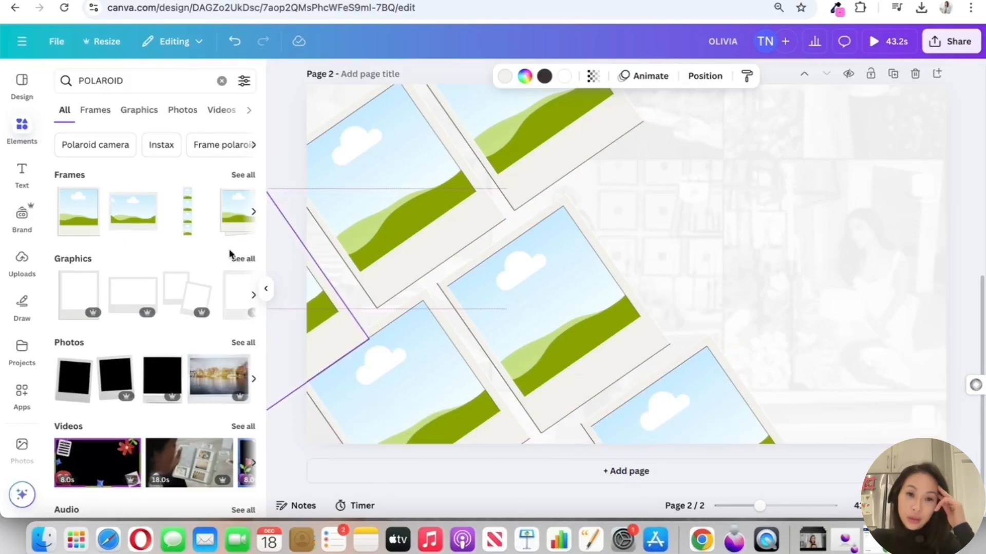
Fill the upper-left, lower-left and bottom-edge polaroids with the uploaded black-and-white, white-bikini beach and blue-sky photos
left_click_drag(228, 252, 21, 236)
left_click(27, 281)
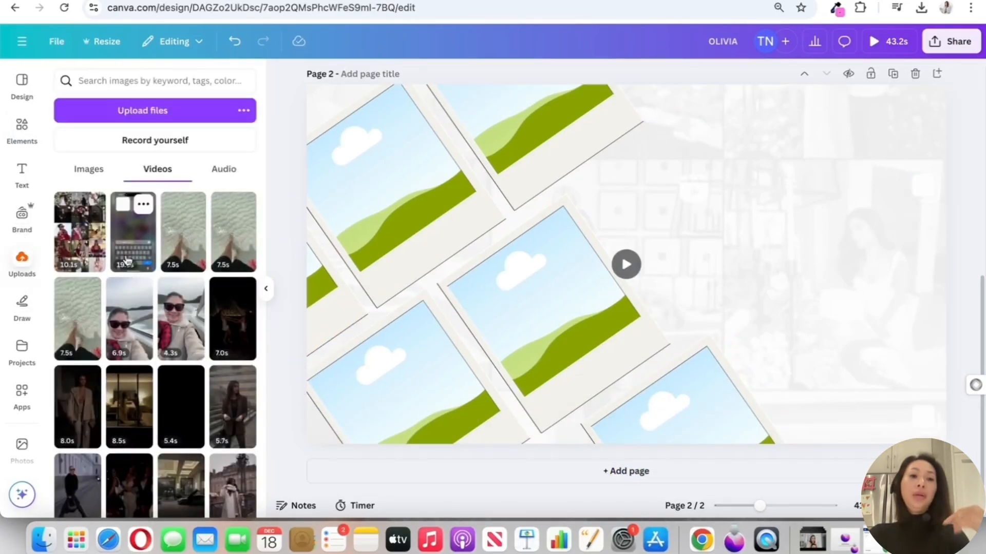
left_click(98, 170)
scroll(190, 236, "down", 5)
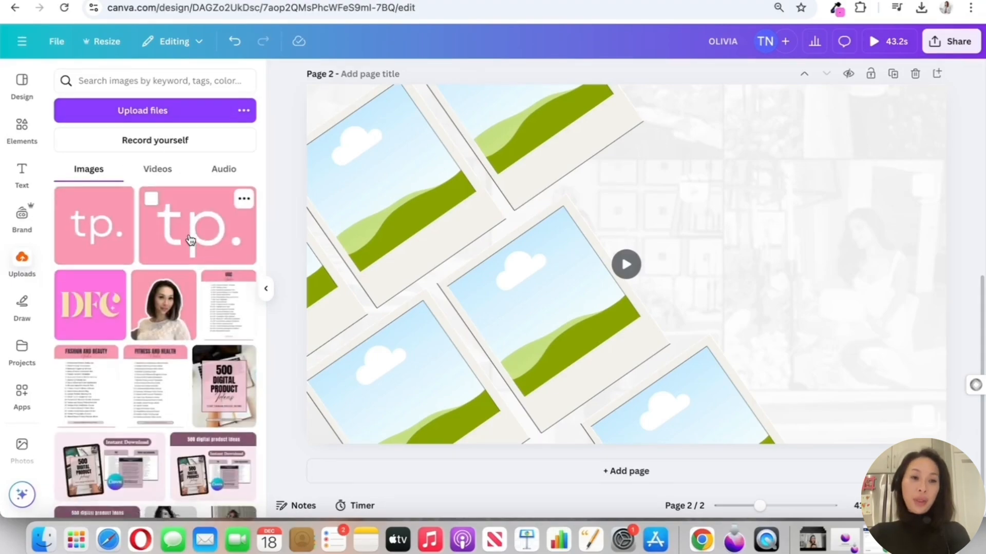
scroll(189, 237, "up", 5)
left_click_drag(185, 360, 390, 184)
left_click_drag(126, 354, 377, 359)
left_click_drag(172, 288, 280, 294)
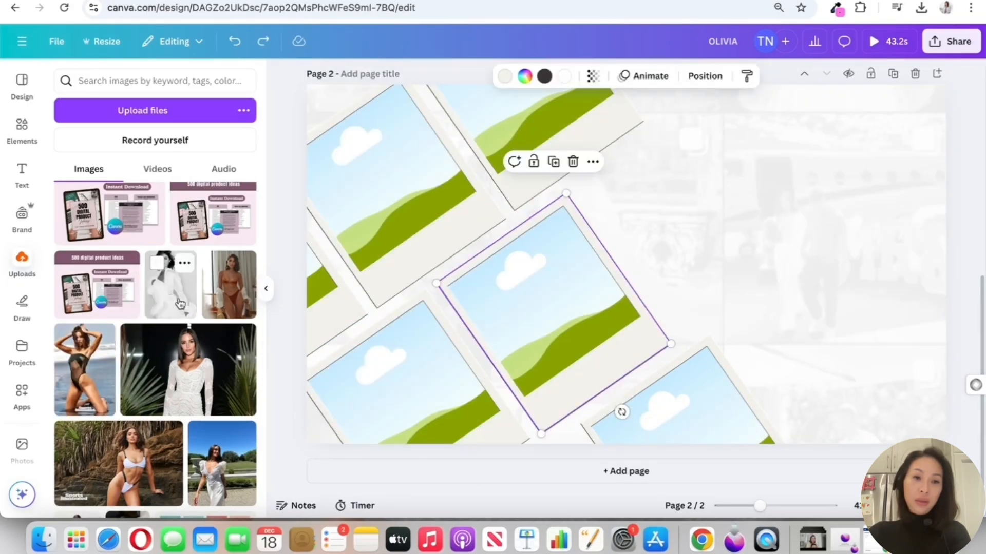
left_click_drag(180, 301, 340, 211)
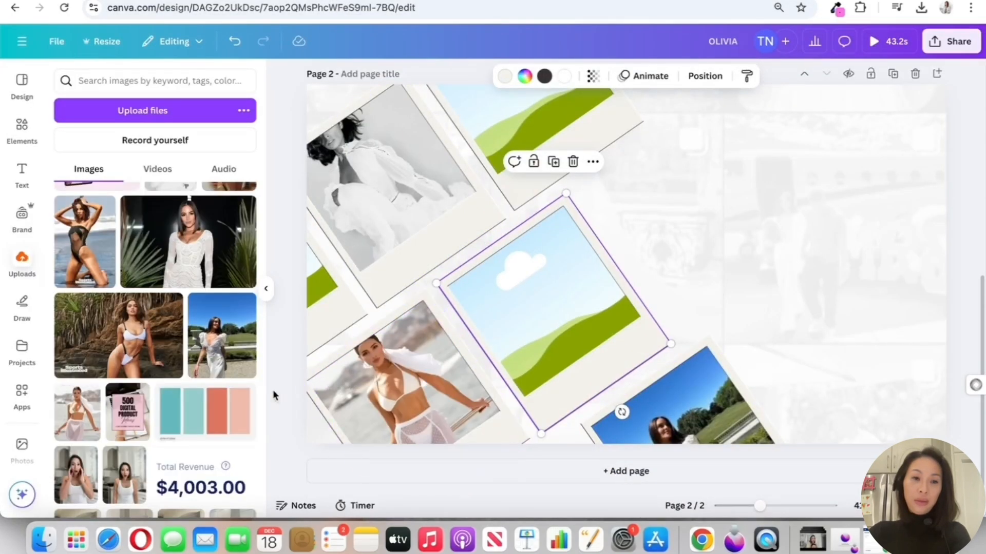
Fill the centre polaroid with the orange bikini photo and the left-edge polaroid with the black swimsuit photo
scroll(154, 410, "up", 5)
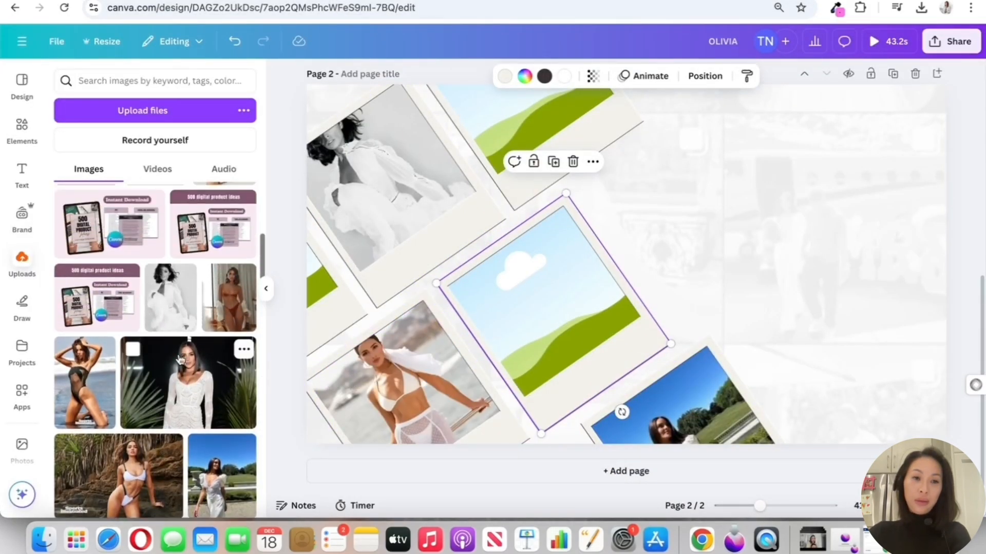
left_click_drag(84, 382, 344, 276)
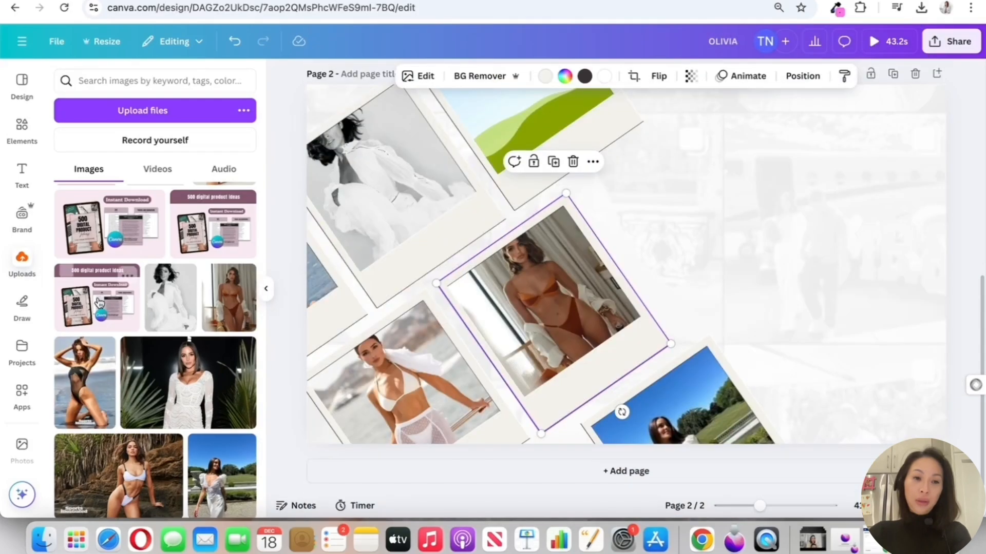
scroll(708, 258, "up", 3)
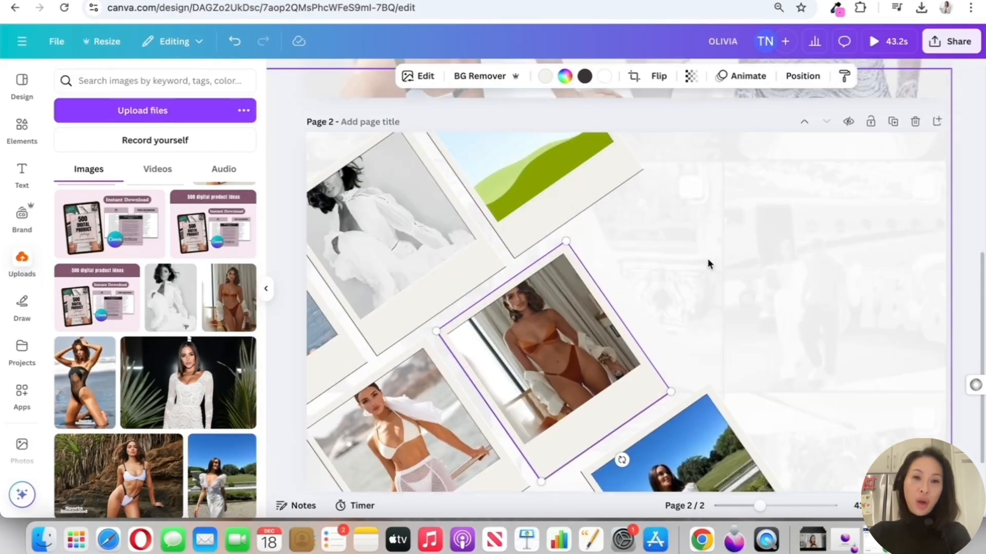
scroll(538, 184, "down", 3)
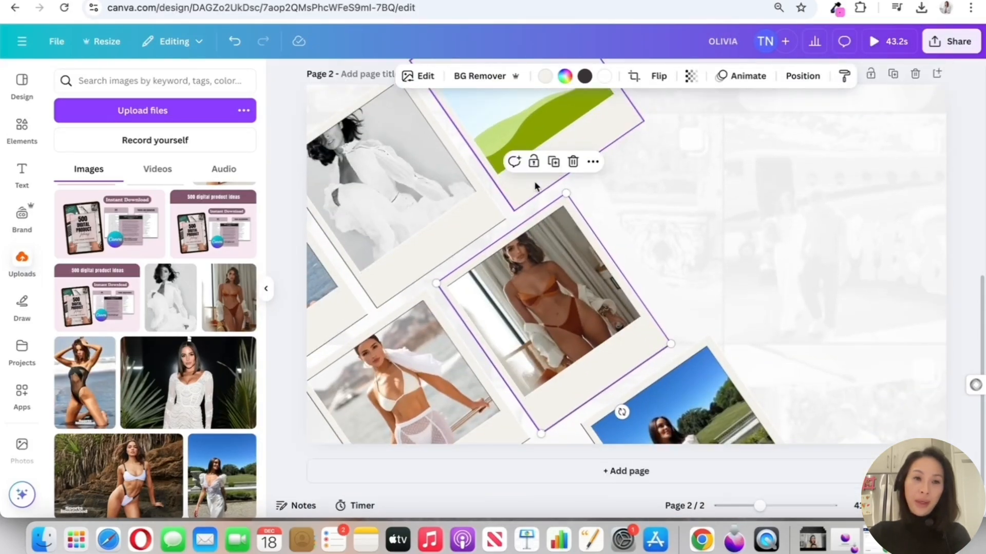
Duplicate the blue-sky polaroid and move the copy down and left, mostly beyond the page's lower edge
left_click(650, 400)
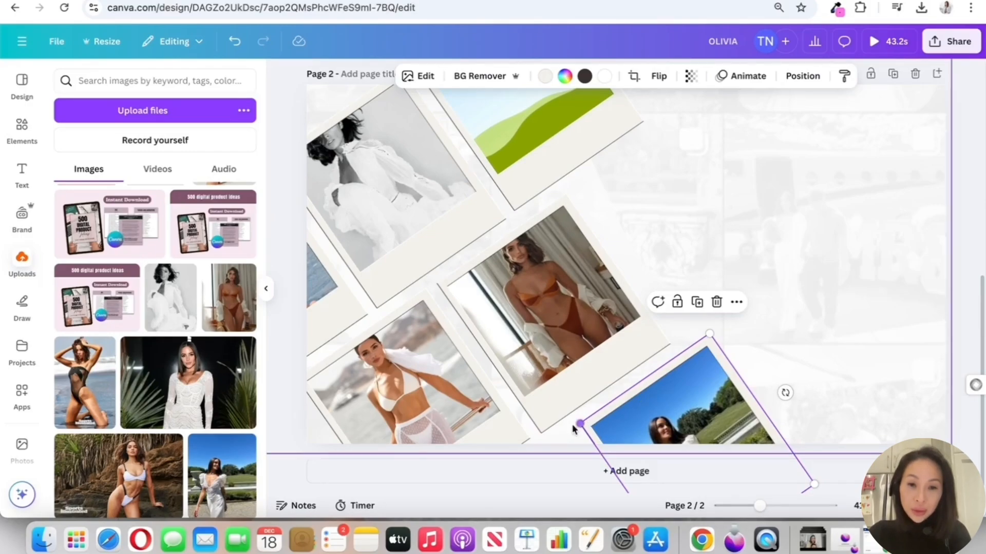
key("super+d")
left_click_drag(694, 398, 562, 484)
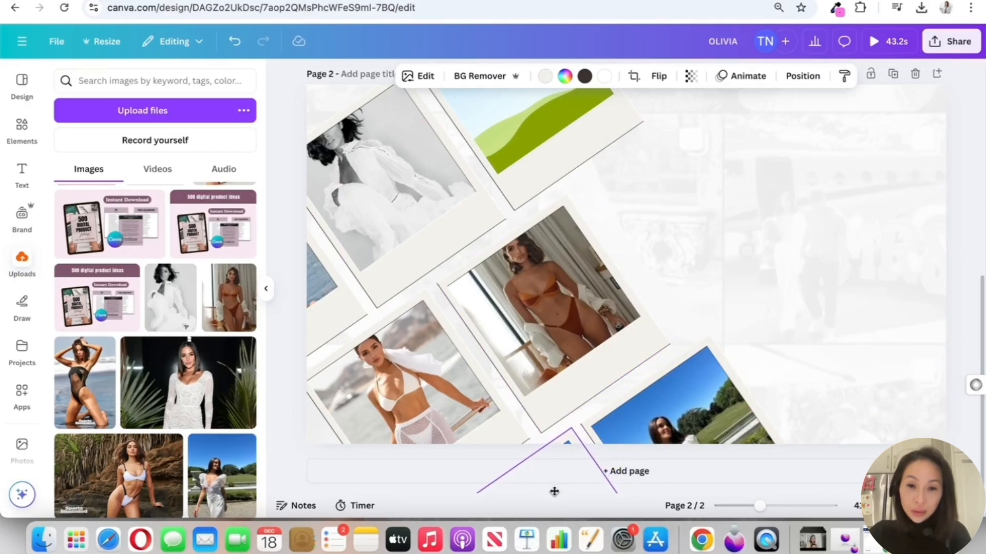
Check the finished reference banner and fill the remaining upper polaroid with the white-bikini beach photo
left_click(808, 294)
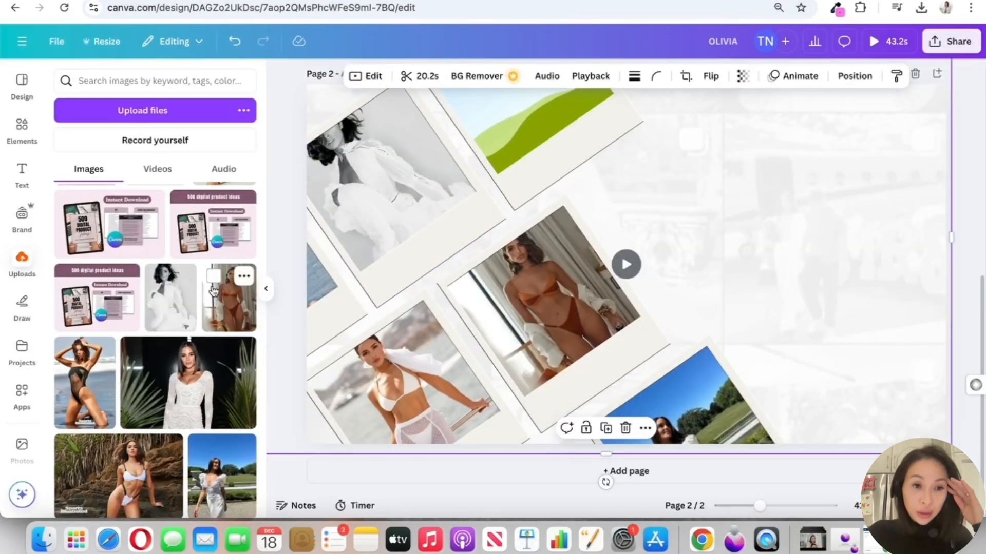
scroll(214, 291, "down", 3)
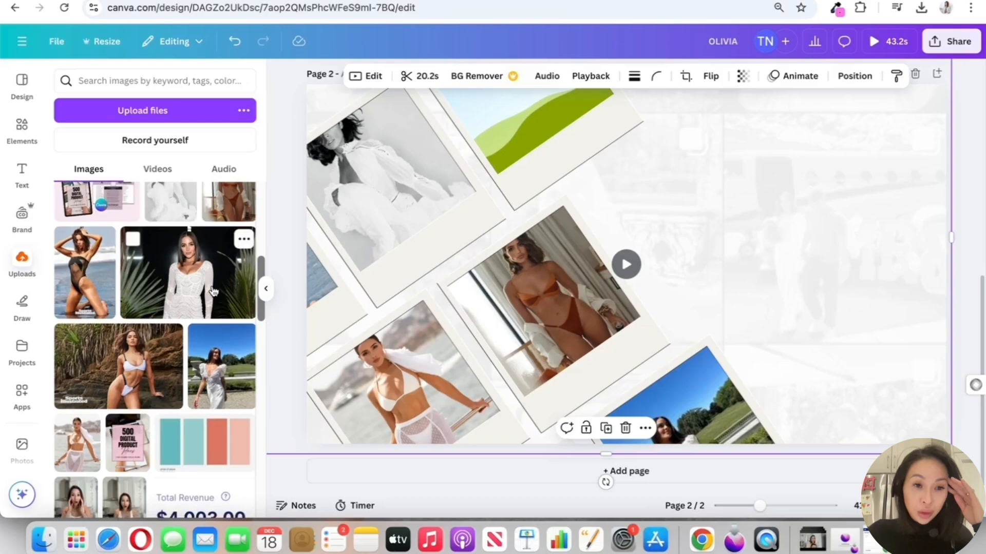
left_click_drag(76, 459, 524, 153)
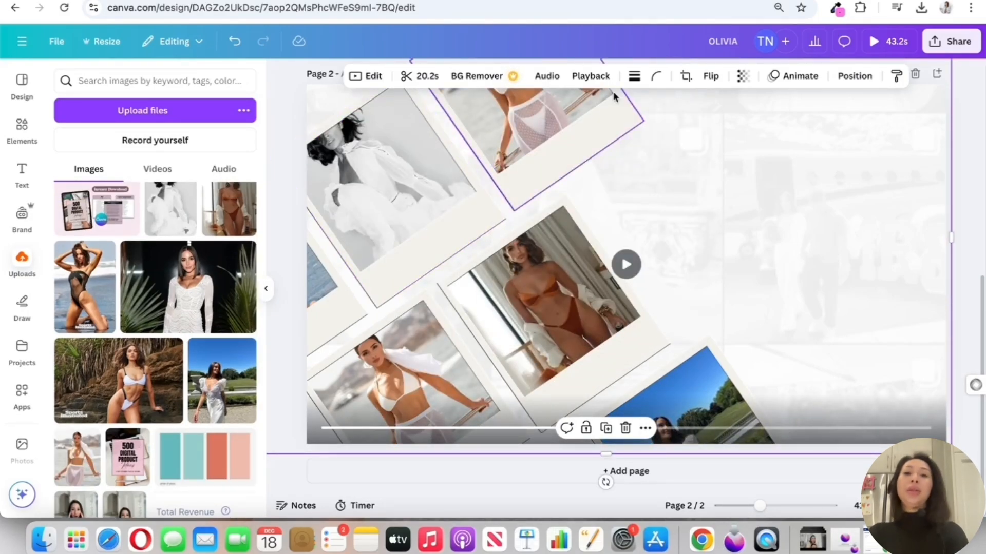
Add the heading CONNECT WITH ME in italic Bodoni FLF at size 116, placed to the right of the upper polaroids
type("text")
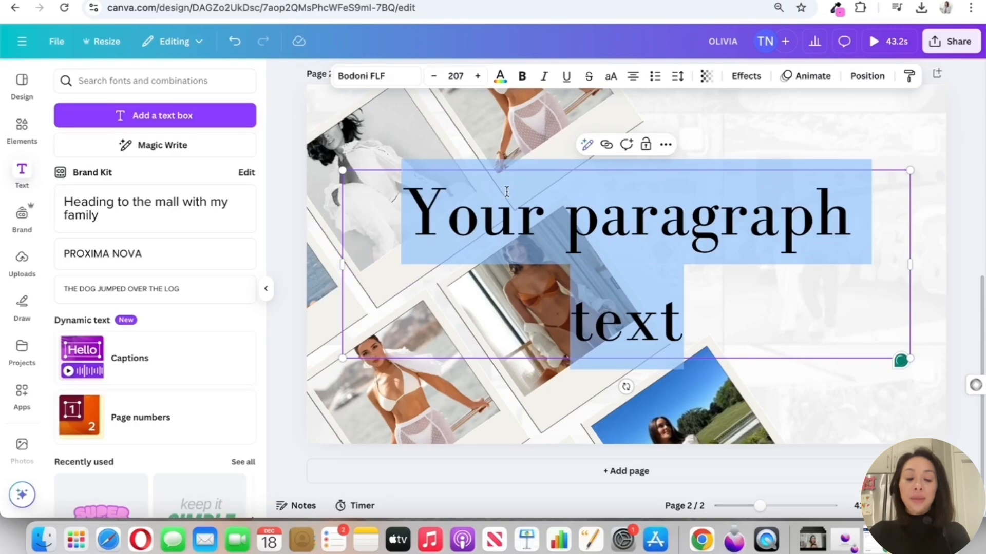
type("CONNECT WITH M")
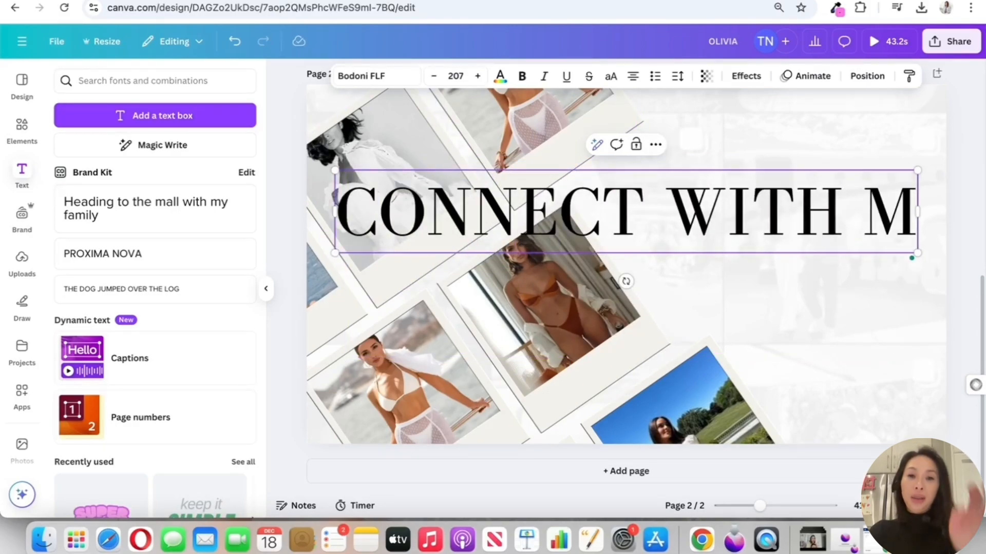
type("E")
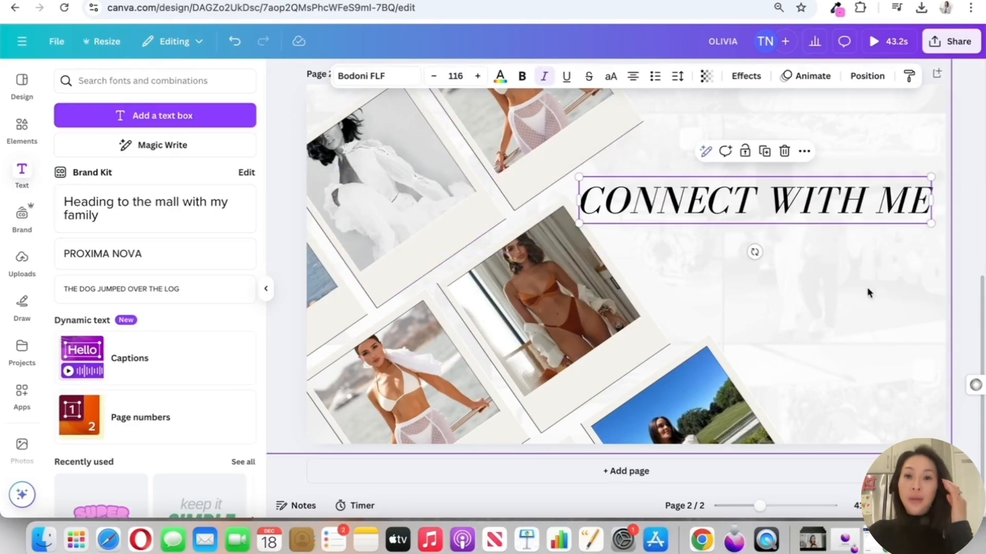
left_click(806, 242)
left_click(760, 203)
left_click(760, 203)
scroll(819, 237, "down", 1)
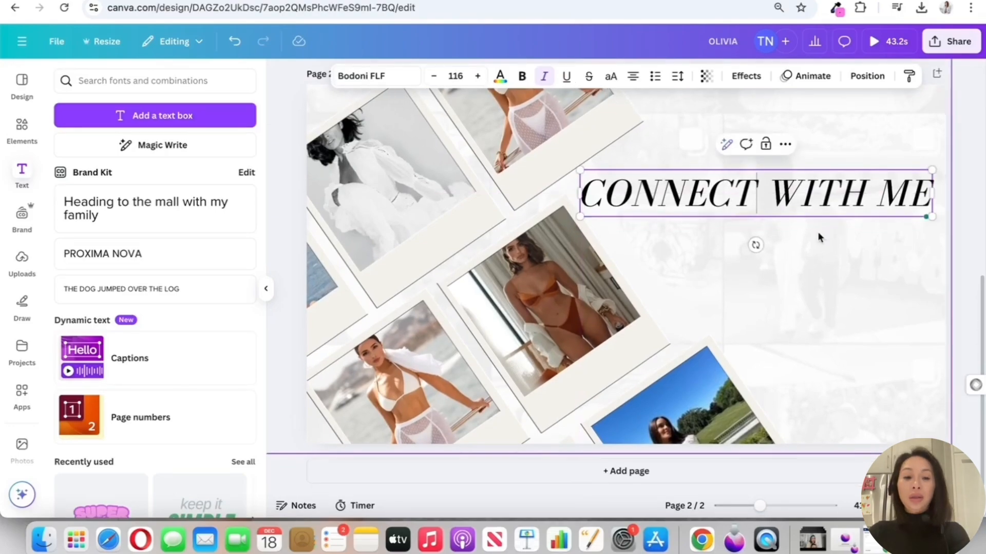
triple_click(743, 197)
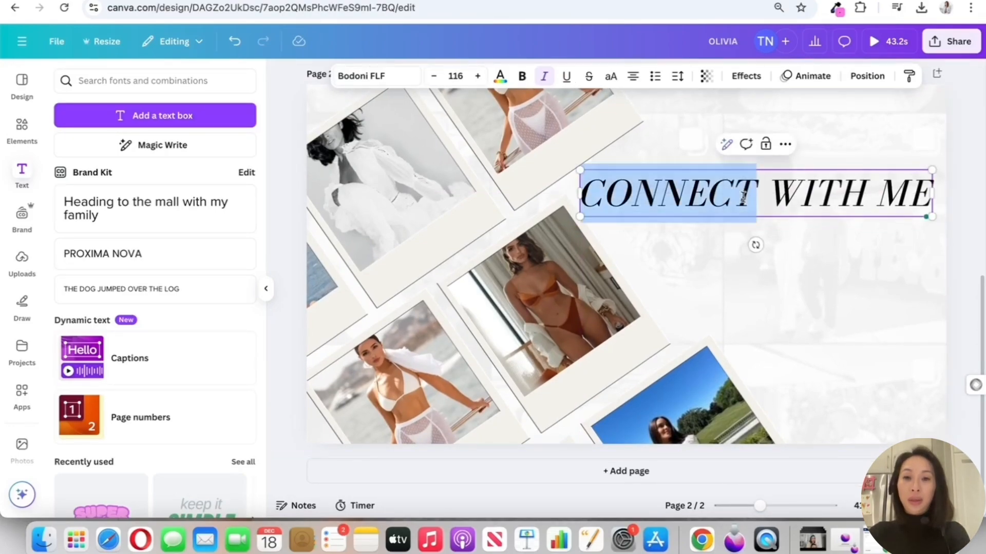
left_click(779, 210)
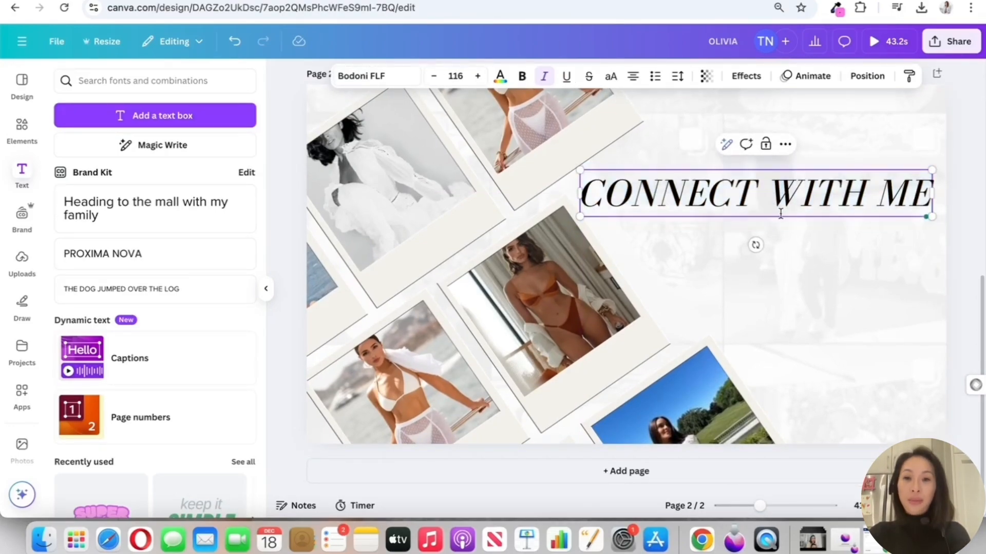
left_click(862, 284)
Create a white duplicate of the CONNECT WITH ME heading, layered slightly offset behind the black text
mouse_move(753, 194)
left_mouse_down()
mouse_move(759, 203)
mouse_move(753, 194)
left_mouse_up()
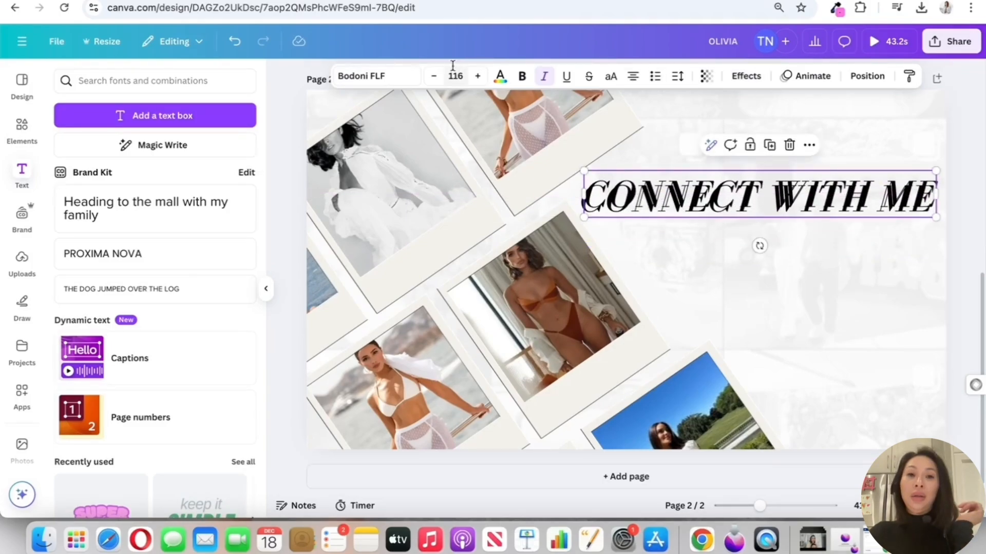
left_click(500, 83)
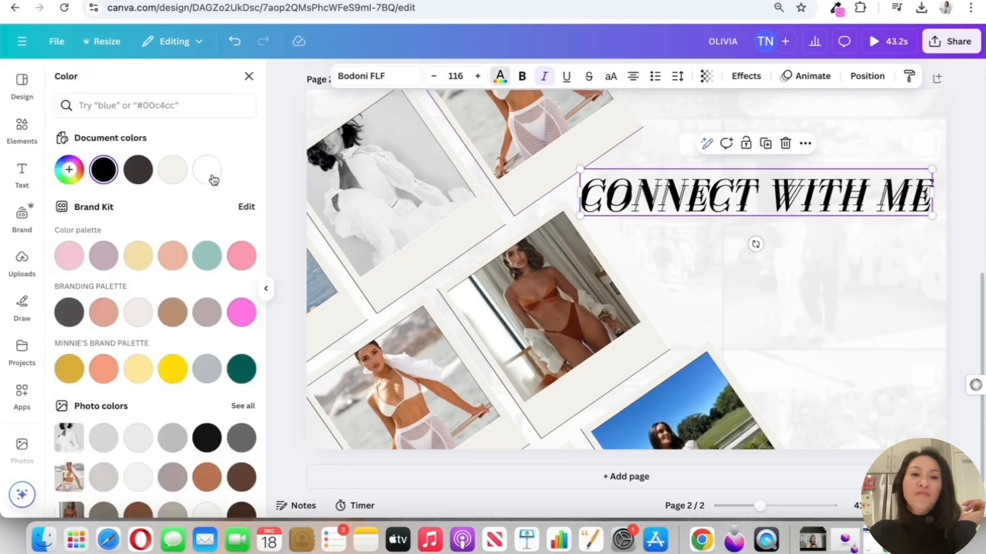
left_click(207, 171)
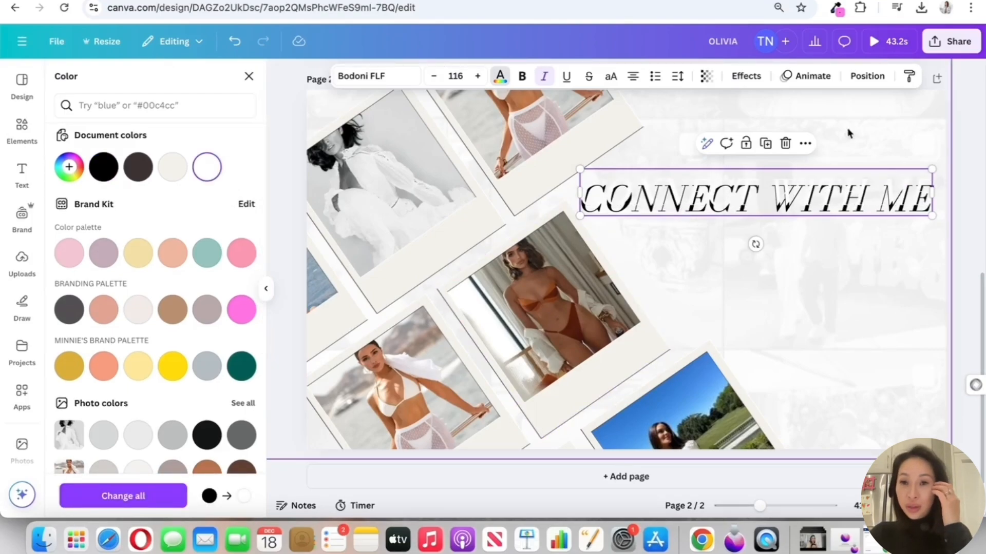
left_click(867, 77)
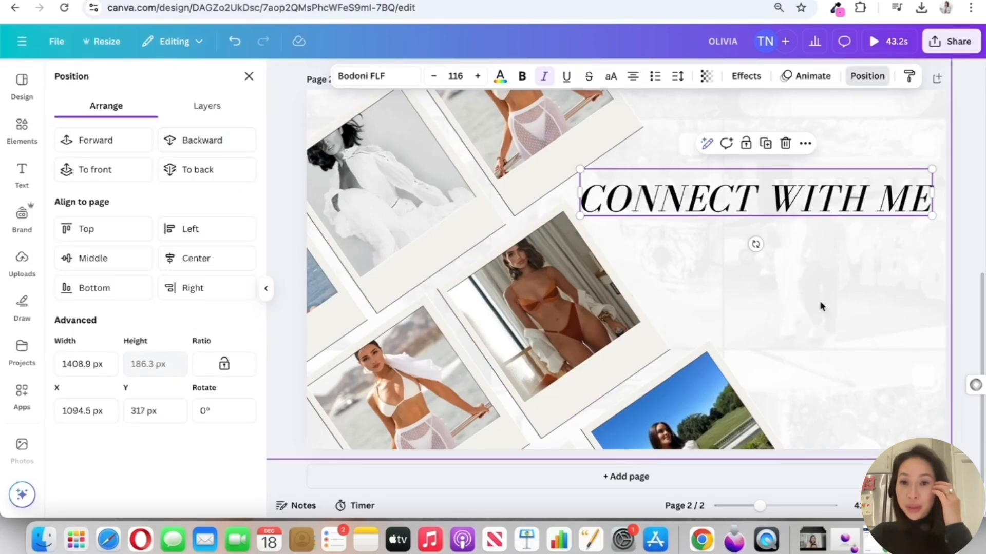
mouse_move(787, 197)
left_mouse_down()
mouse_move(828, 196)
mouse_move(779, 197)
left_mouse_up()
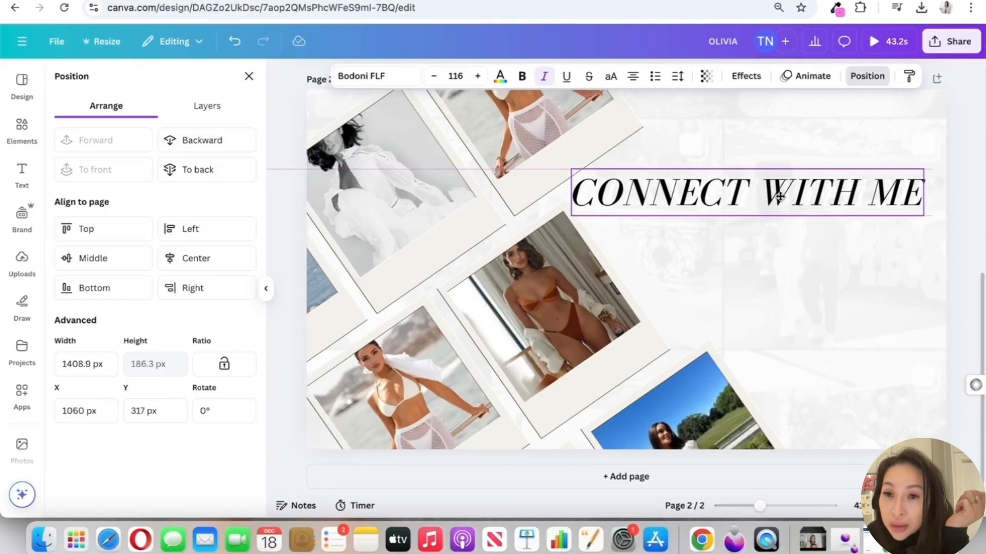
Shift the background grid video slightly down and right and lock its position only
left_click(819, 271)
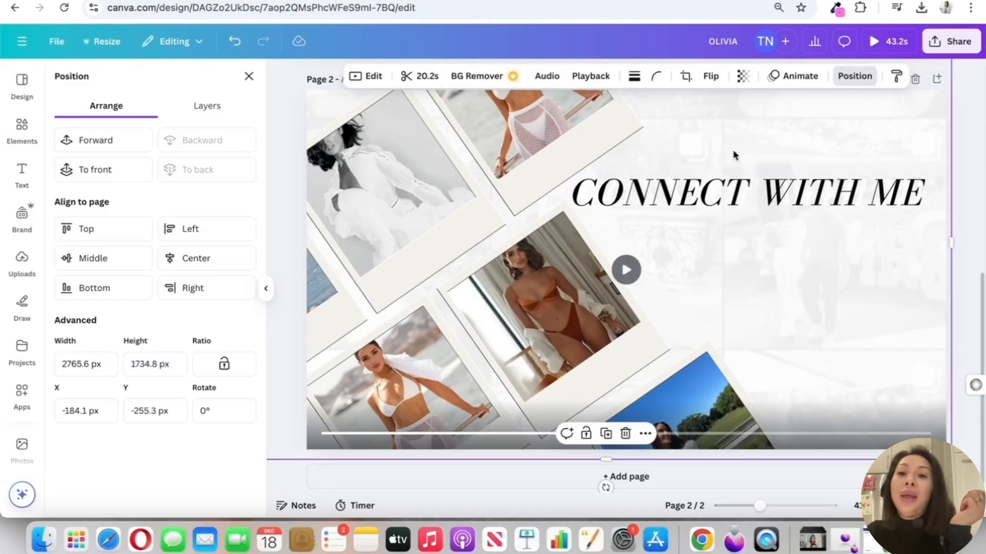
left_click_drag(733, 153, 734, 158)
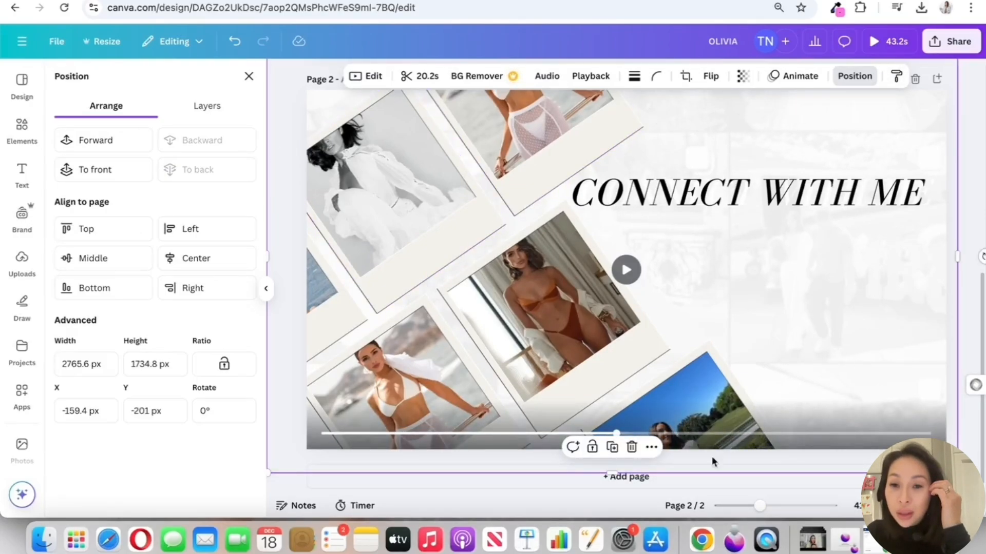
left_click(593, 449)
Select the black and white heading layers together, scale them down slightly and reposition them in the page's upper right
left_click_drag(796, 208, 800, 200)
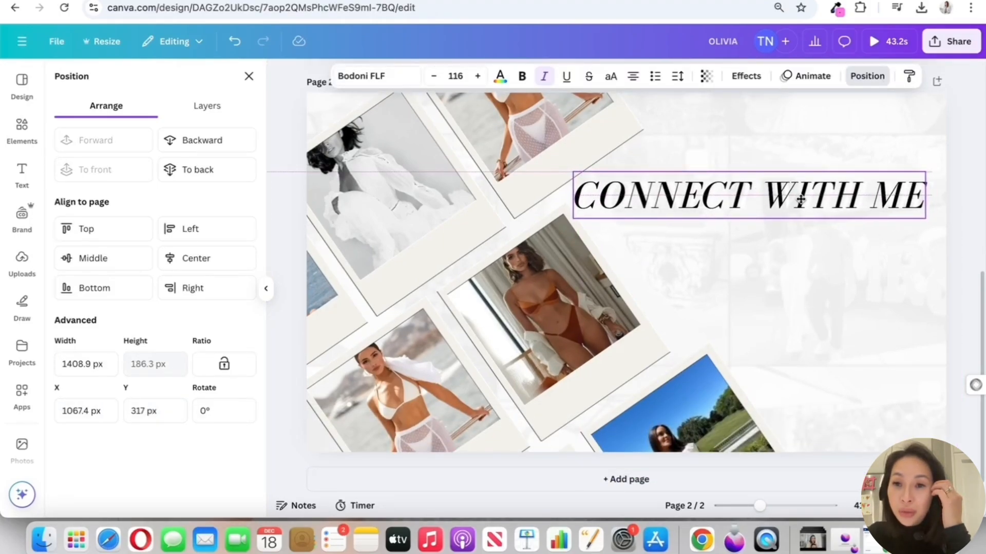
left_click(873, 259)
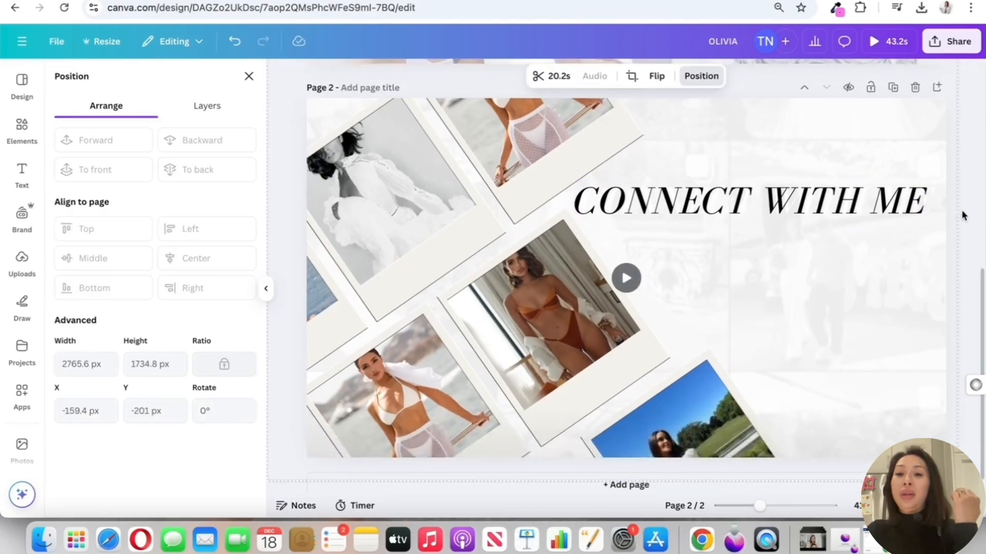
left_click_drag(893, 259, 837, 189)
scroll(858, 324, "down", 1)
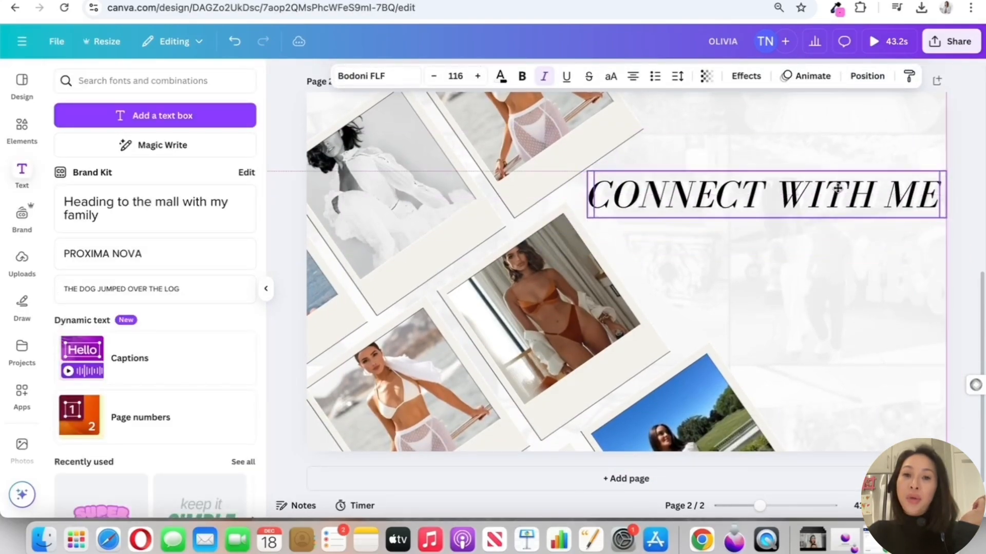
mouse_move(684, 194)
left_mouse_down()
mouse_move(700, 198)
mouse_move(672, 210)
left_mouse_up()
scroll(718, 205, "down", 1)
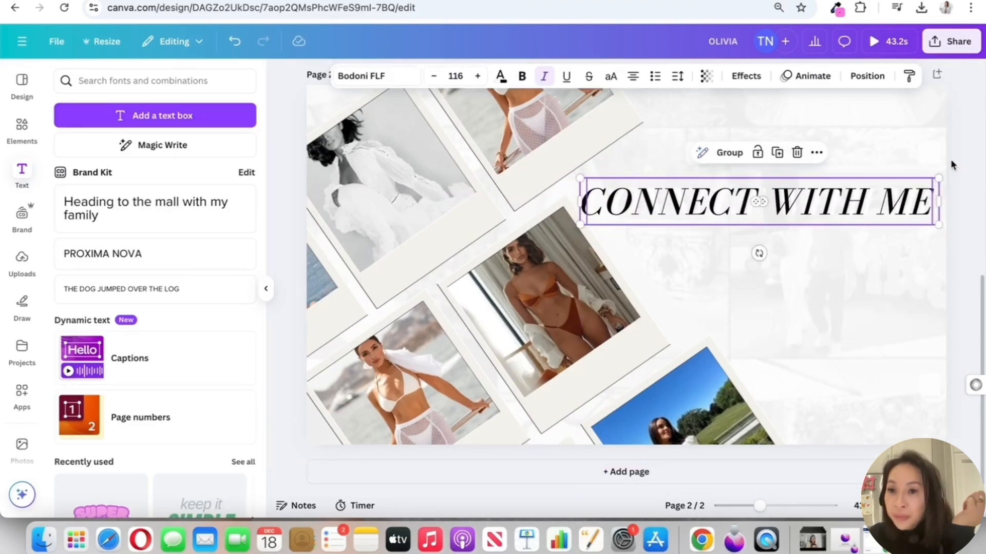
left_click_drag(938, 178, 905, 182)
left_click_drag(824, 193, 842, 182)
left_click(462, 205)
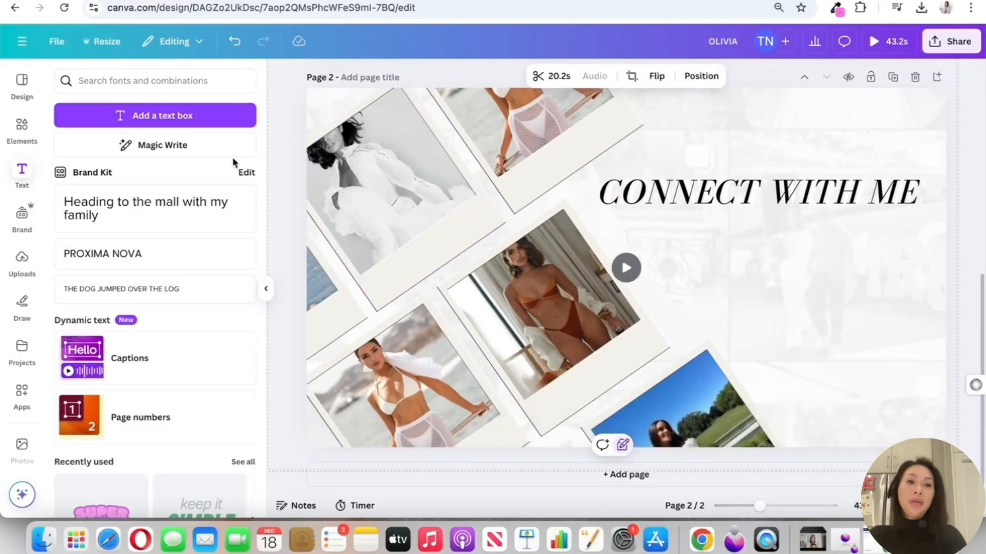
Search the element graphics for INSTAGRAM, add the black outlined camera icon and shrink it to sit below the heading
left_click(21, 130)
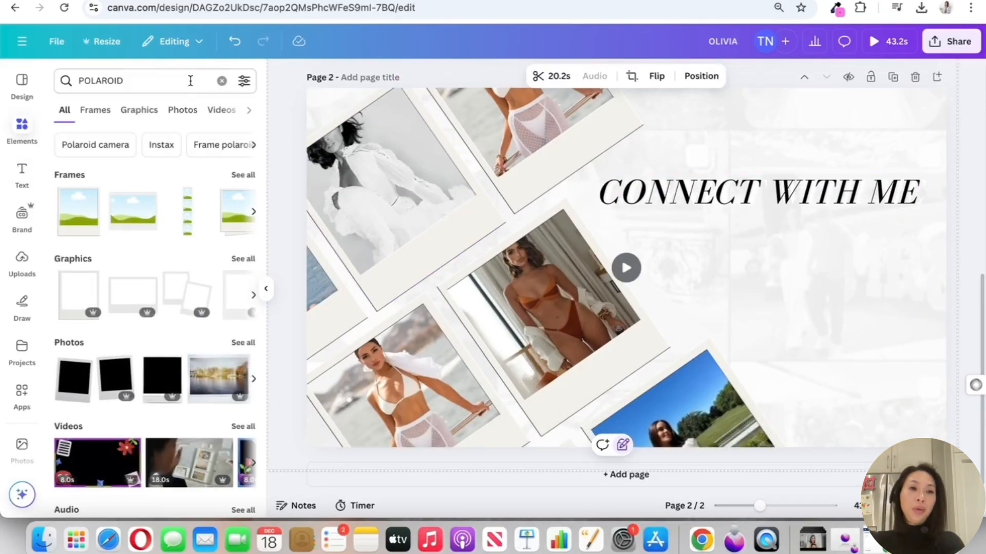
left_click(189, 81)
type("INSTAGRAM")
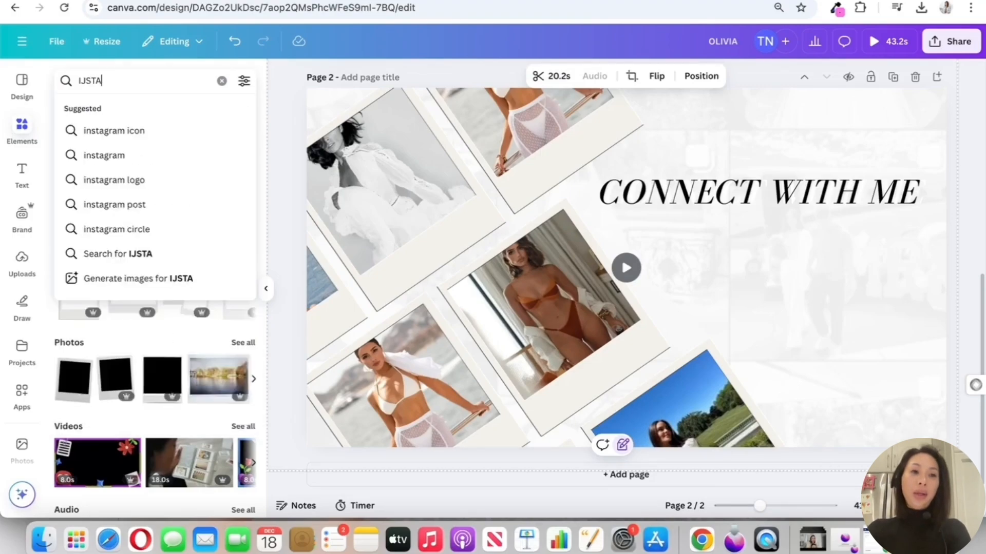
key("Return")
scroll(143, 302, "down", 1)
left_click(80, 300)
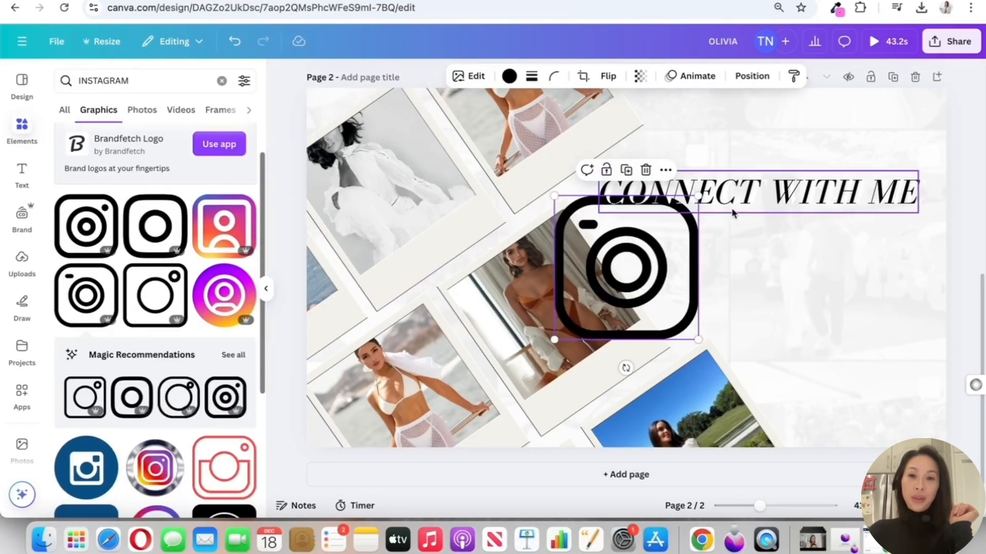
left_click_drag(698, 196, 600, 296)
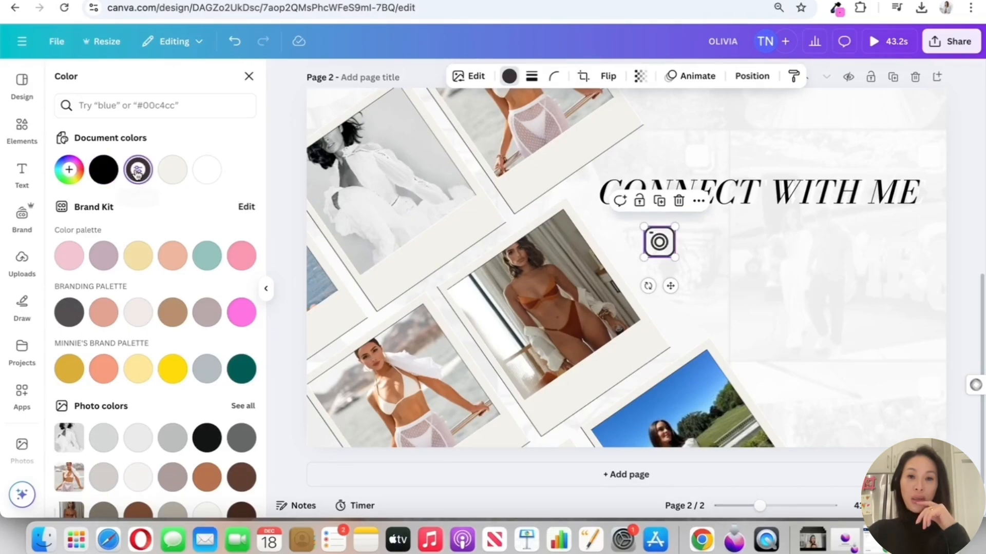
Scale the Instagram icon down slightly and nudge it closer to the CONNECT WITH ME heading
left_click(747, 271)
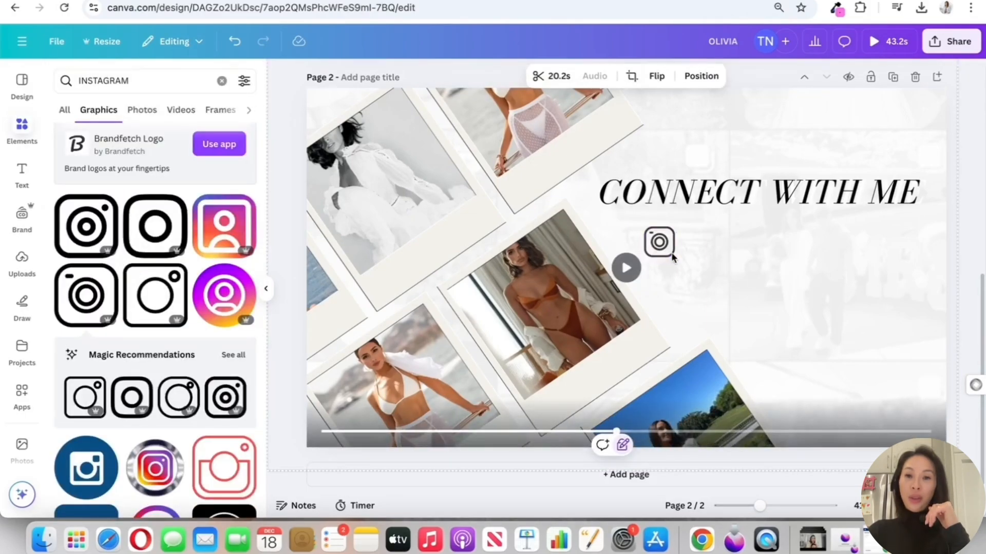
left_click_drag(672, 255, 669, 248)
left_click(759, 246)
Search the element graphics for FACEBOOK and add the teal rounded-square f logo to the page
left_click(221, 80)
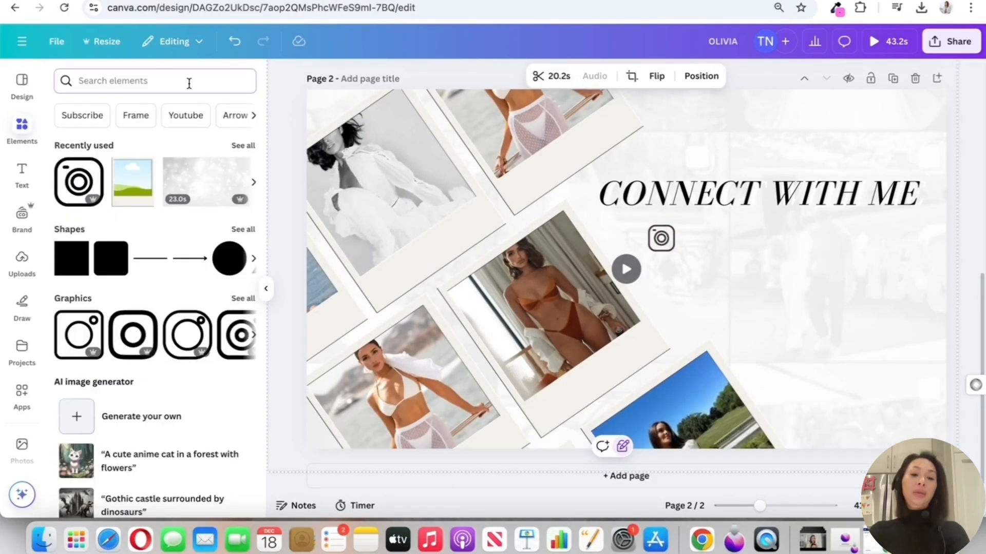
type("FACEBOOK")
key("Return")
left_click(86, 267)
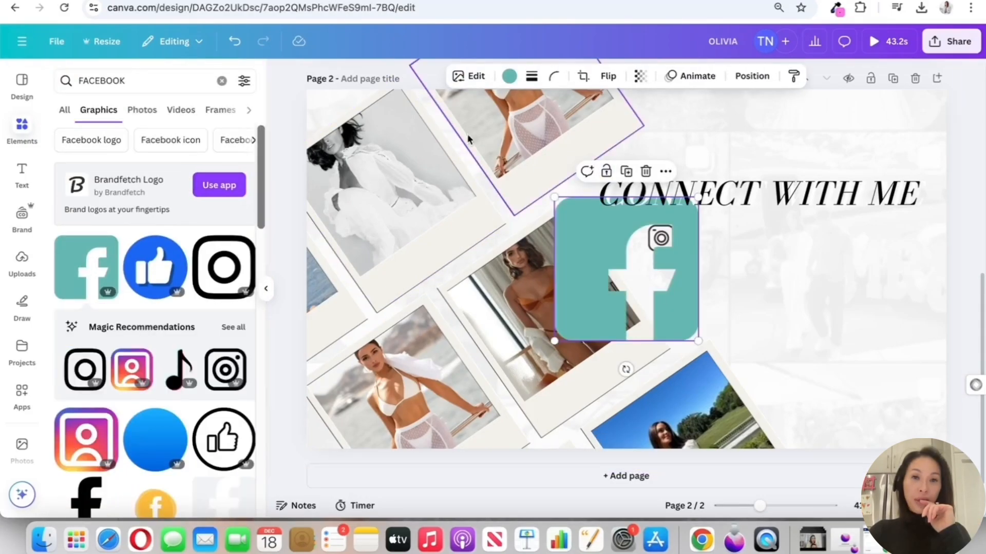
Recolor the Facebook logo dark charcoal and shrink it to sit directly below the Instagram icon
left_click(508, 76)
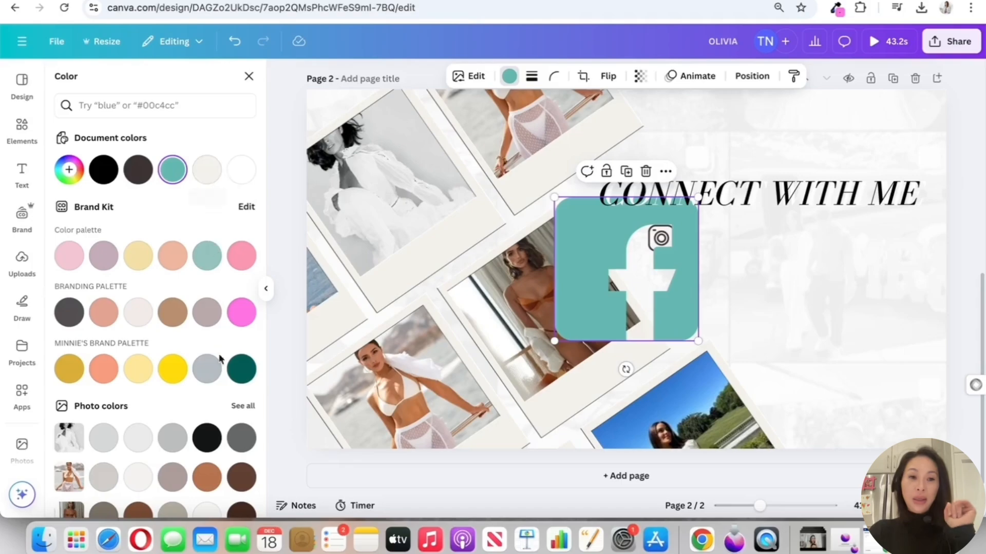
left_click(201, 176)
left_click(138, 170)
scroll(204, 317, "down", 1)
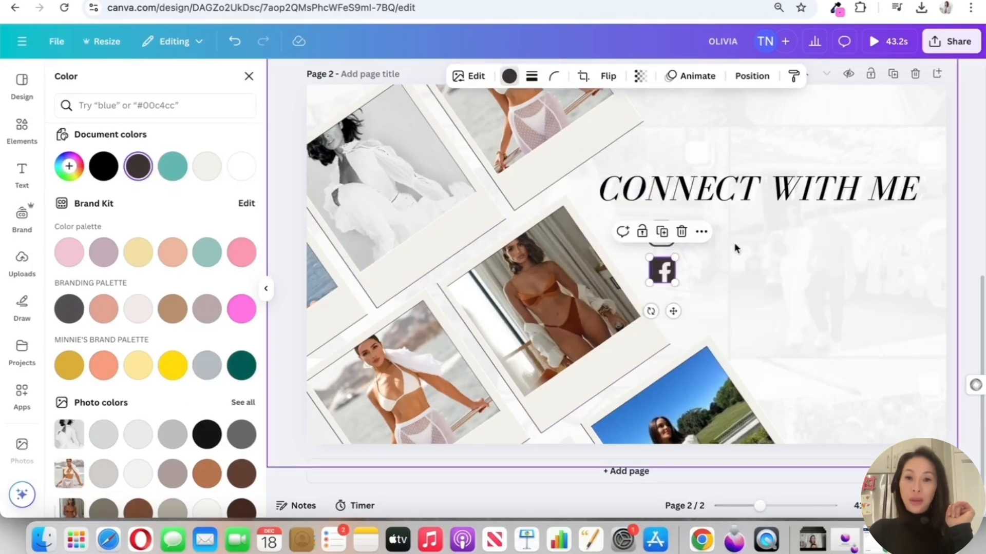
left_click(686, 276)
left_click_drag(662, 272, 664, 273)
left_click(801, 267)
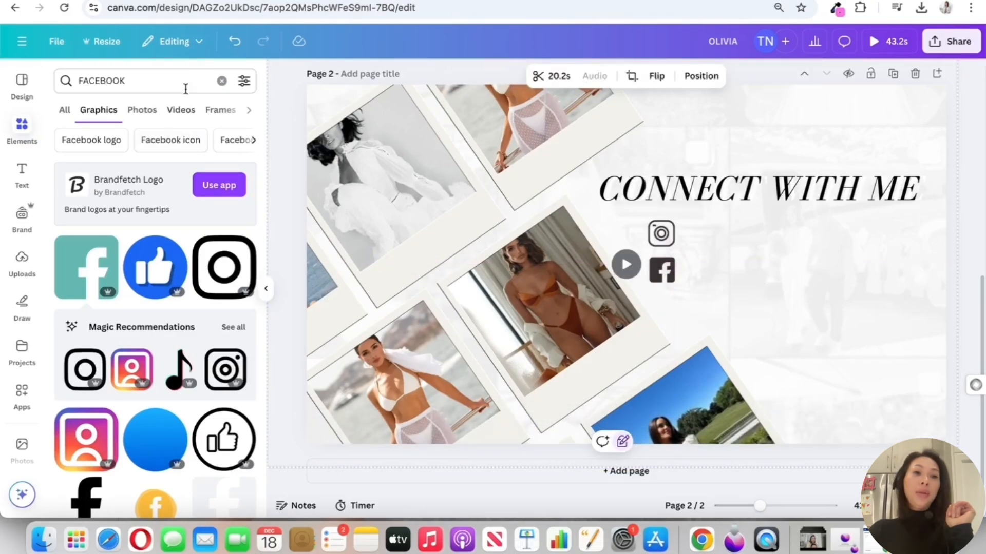
Search the element graphics for TIKTOK and add the round black play-button graphic with cyan and red edges
type("TIKTOK")
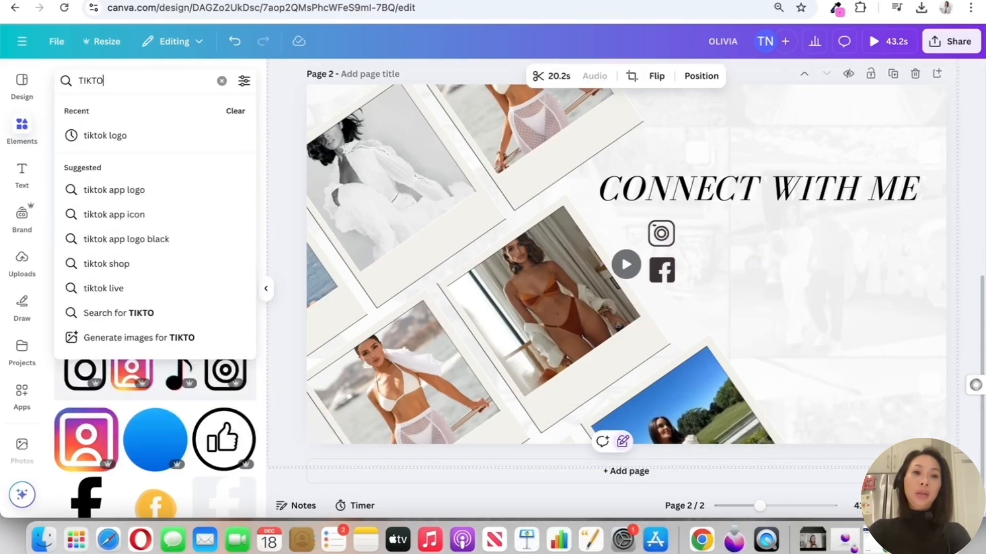
key("Return")
left_click(224, 264)
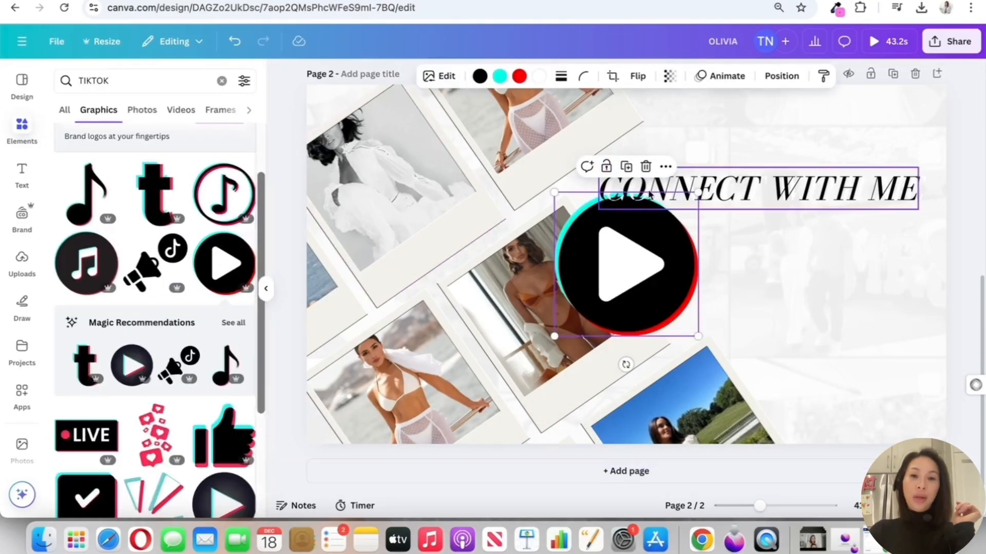
Recolor the play graphic's cyan edge off-white and its red edge white, keeping the triangle white
left_click(478, 77)
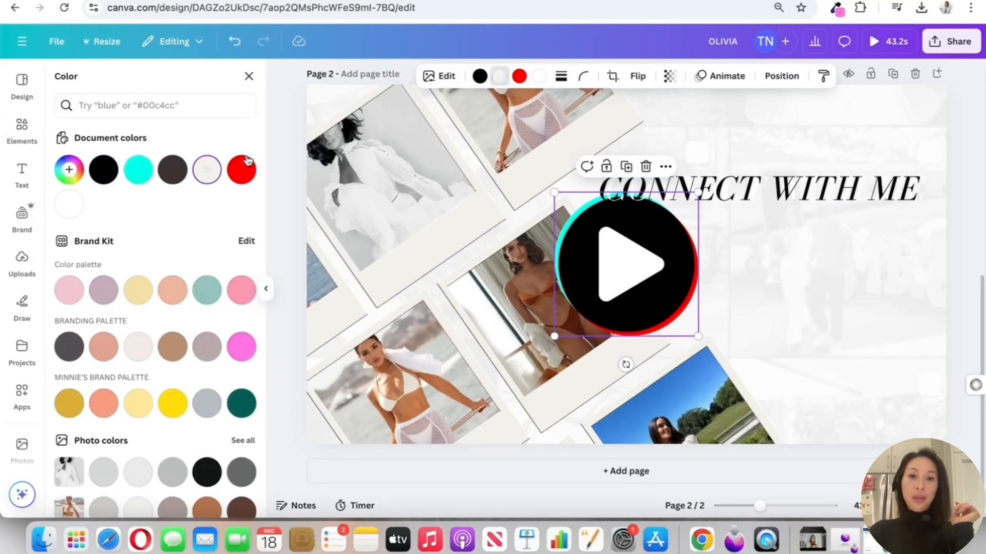
left_click(519, 78)
left_click(69, 204)
left_click(539, 76)
left_click(175, 171)
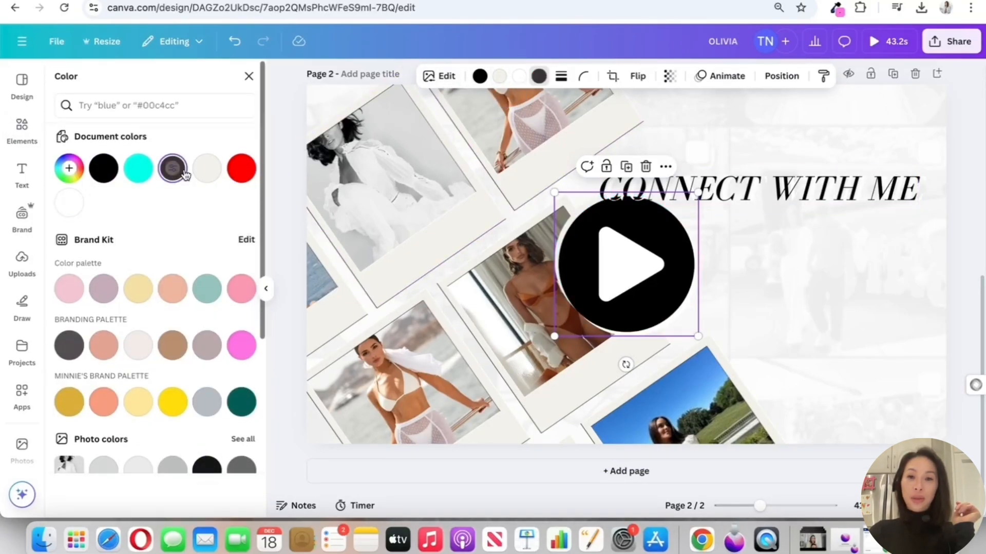
left_click(69, 204)
left_click(884, 319)
Shrink the play icon to match the others below the Facebook icon and recolor its black disc dark charcoal
left_click(656, 273)
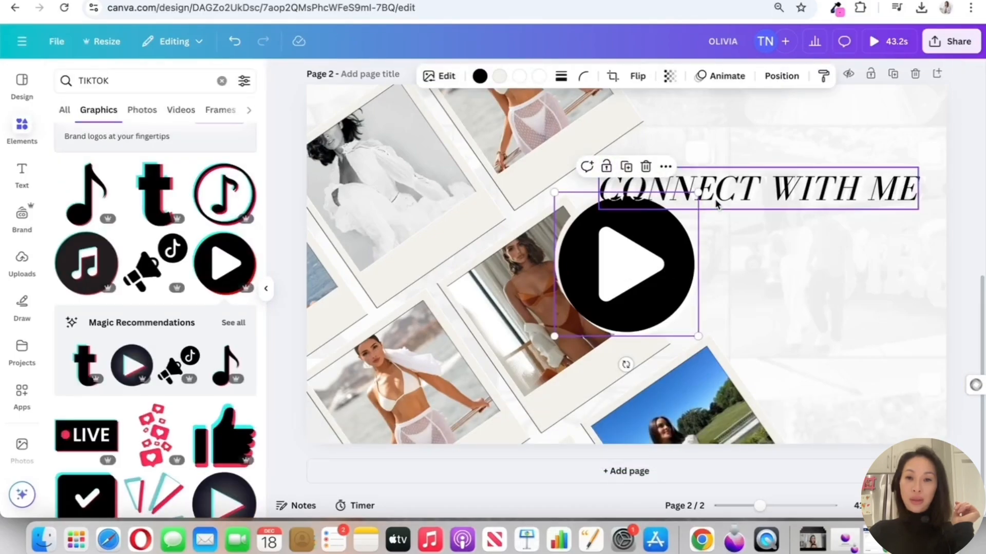
left_click_drag(698, 193, 599, 292)
left_click_drag(577, 314, 672, 311)
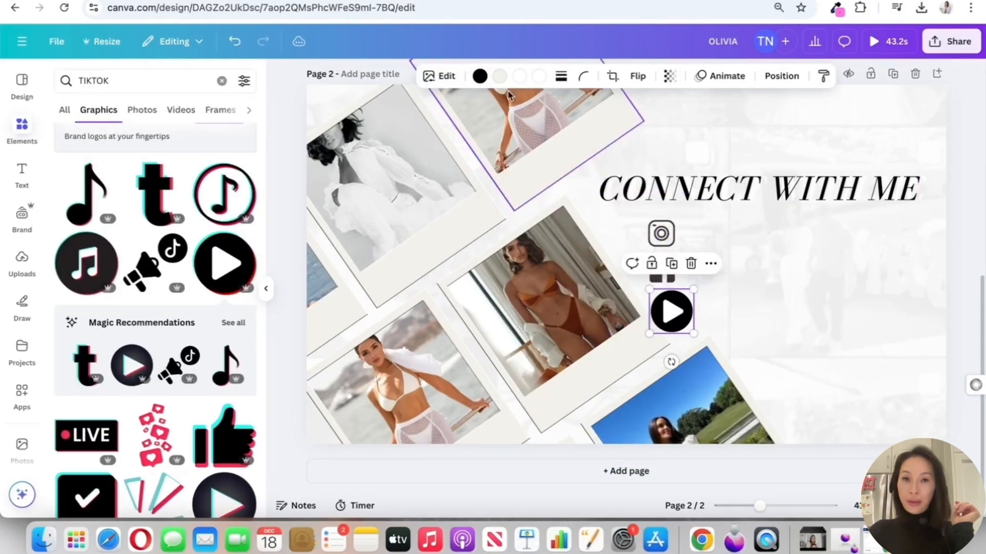
left_click(480, 78)
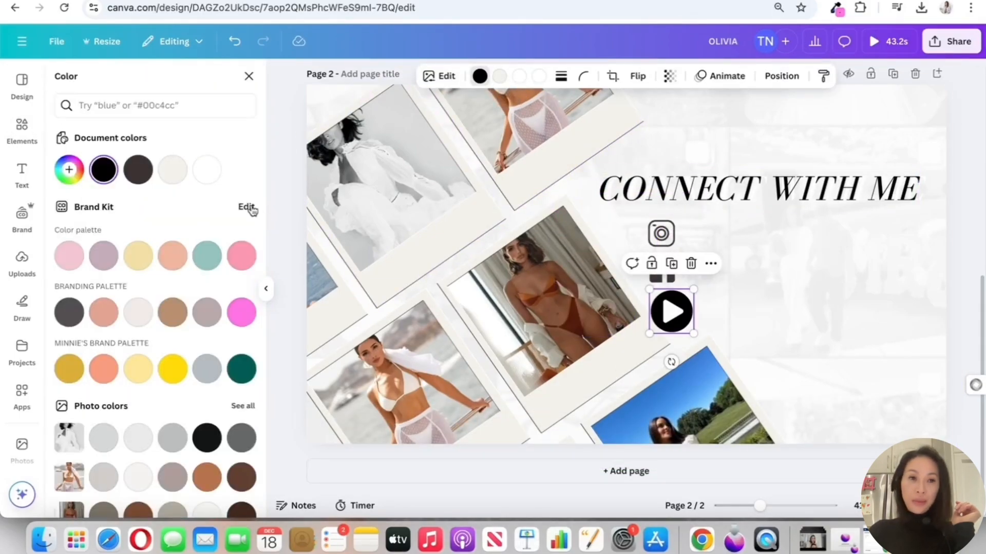
left_click(199, 366)
left_click(835, 295)
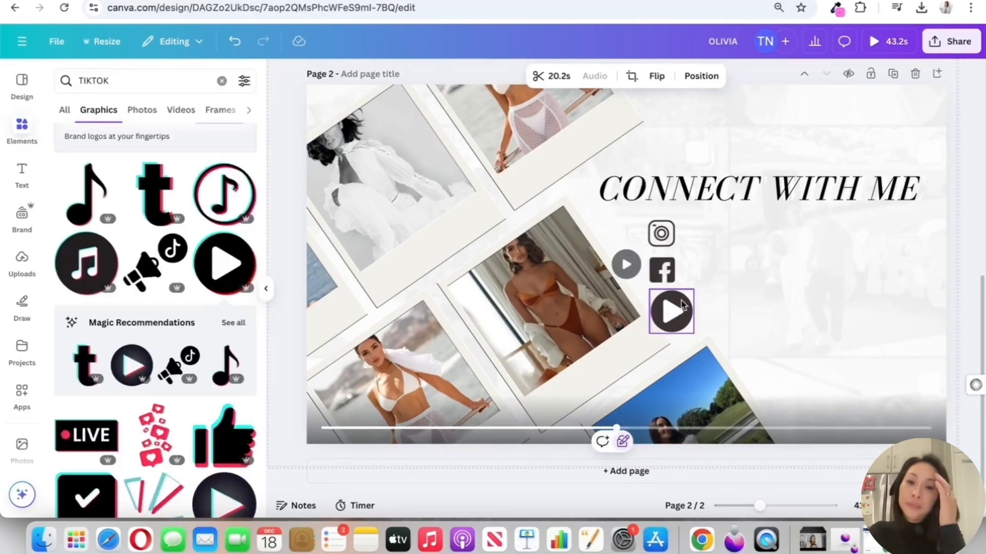
left_click_drag(682, 304, 673, 299)
left_click(696, 315)
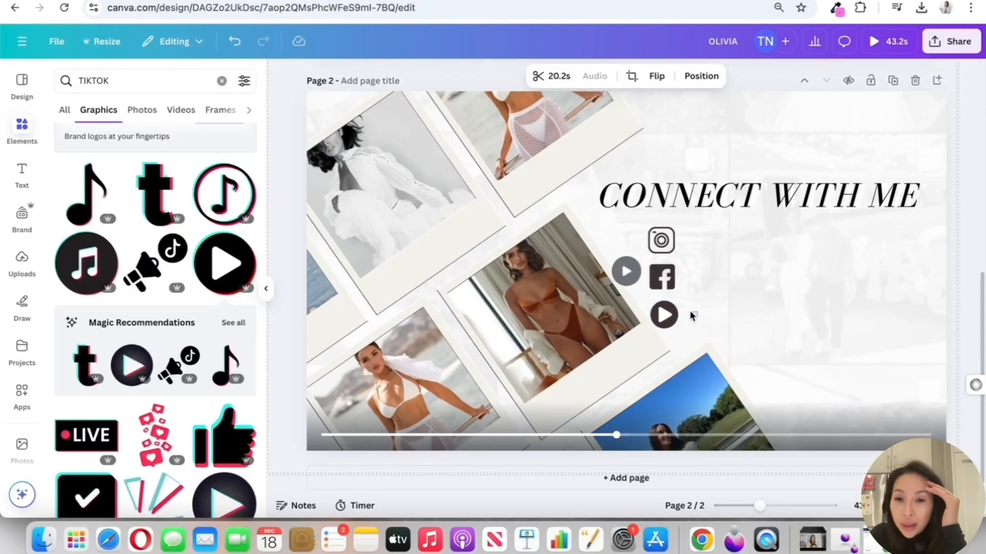
Select the Instagram, Facebook and play icons together and align them on their horizontal centers
left_click_drag(662, 238, 661, 236)
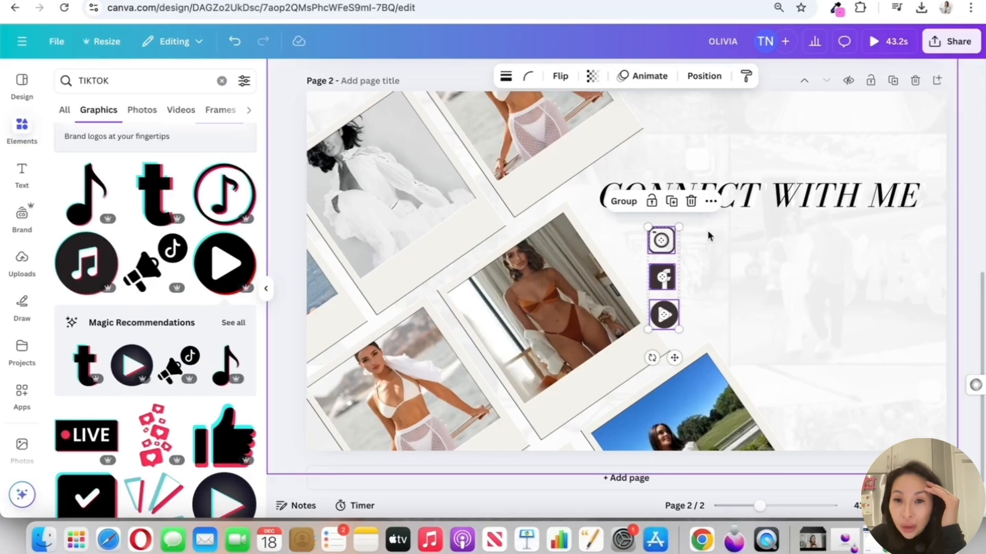
left_click(710, 195)
mouse_move(799, 385)
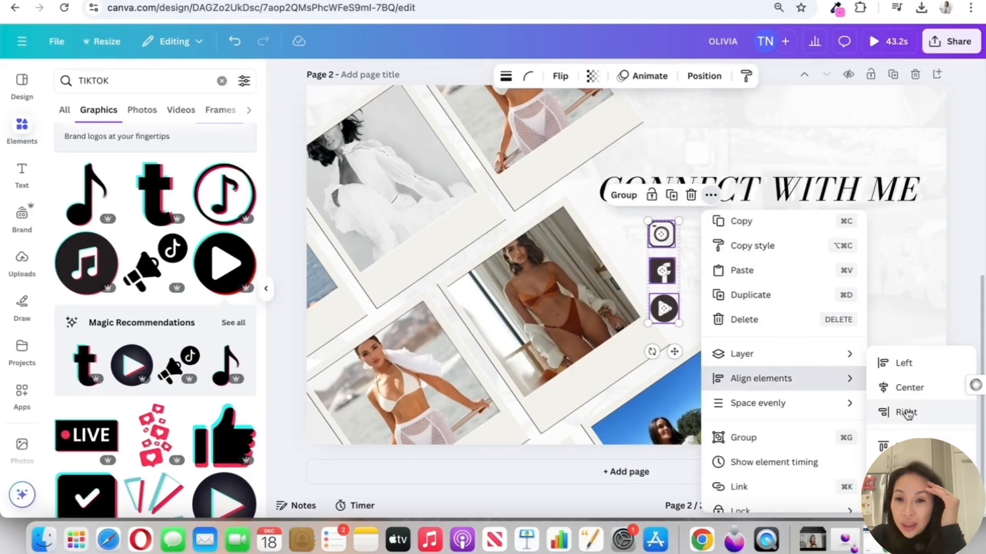
left_click(907, 391)
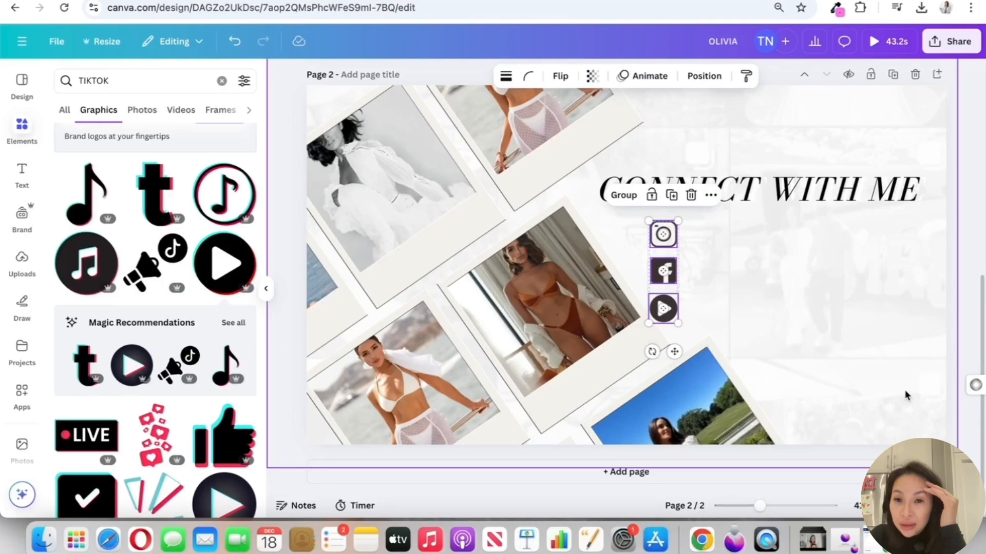
left_click(770, 308)
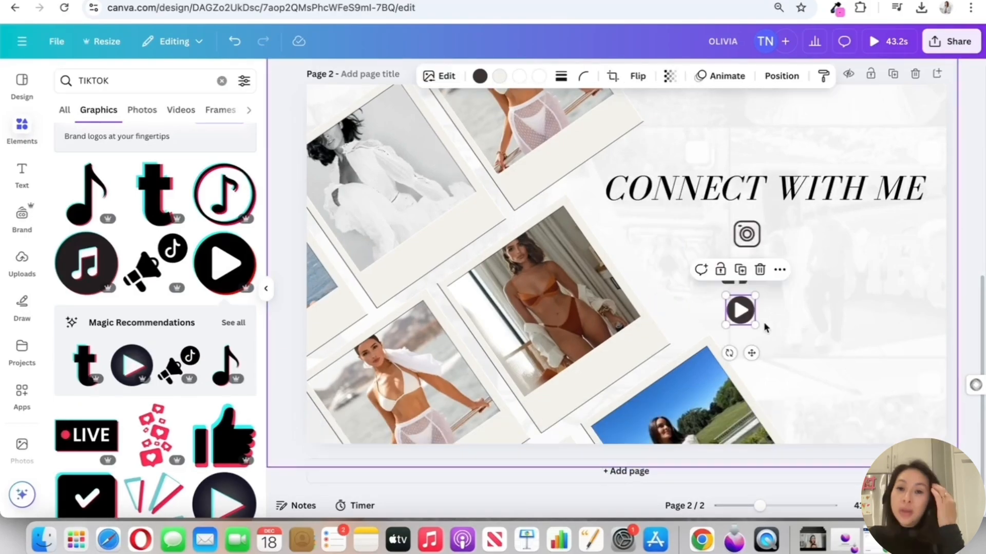
Select the three staggered social icons below the middle of the heading and center-align them into one column
left_click(768, 310)
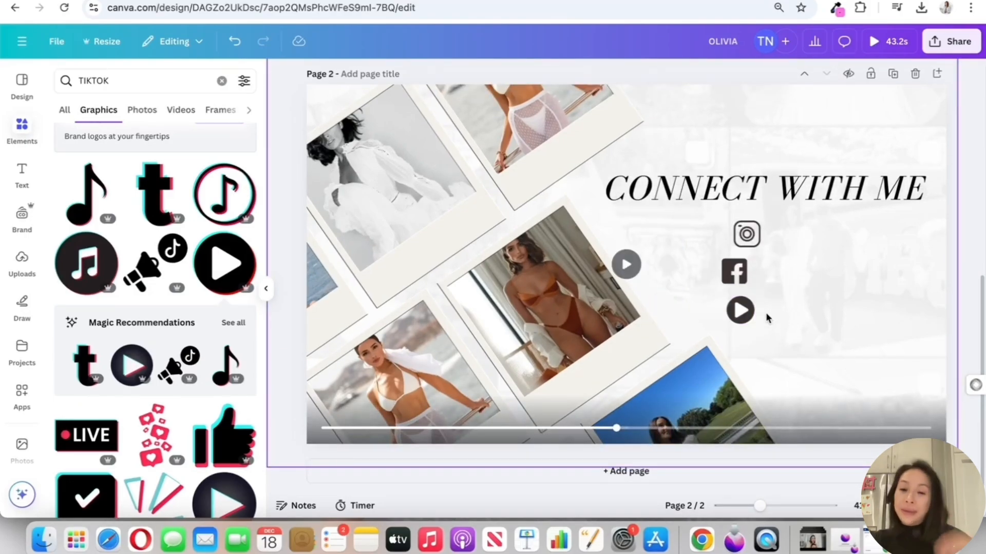
left_click_drag(783, 328, 697, 218)
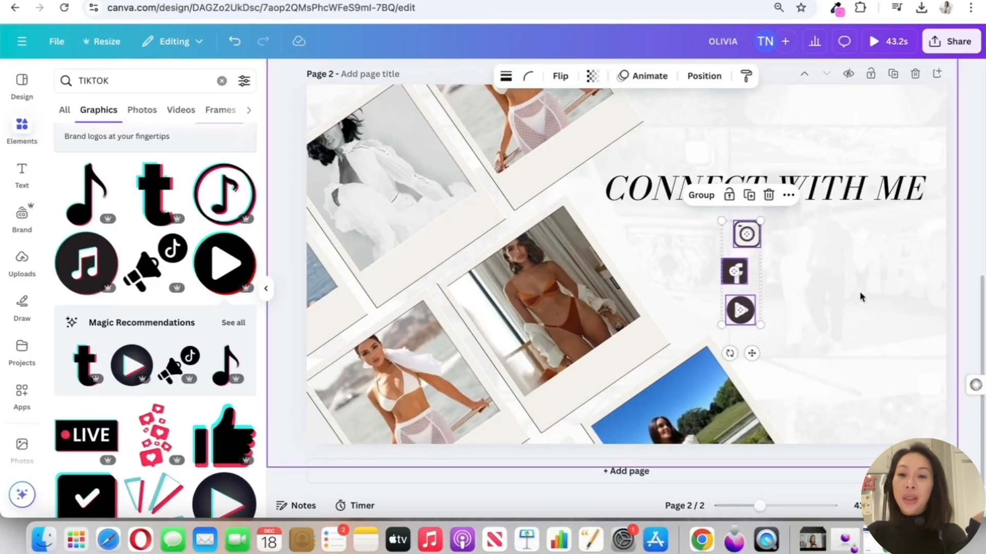
left_click(790, 197)
mouse_move(863, 391)
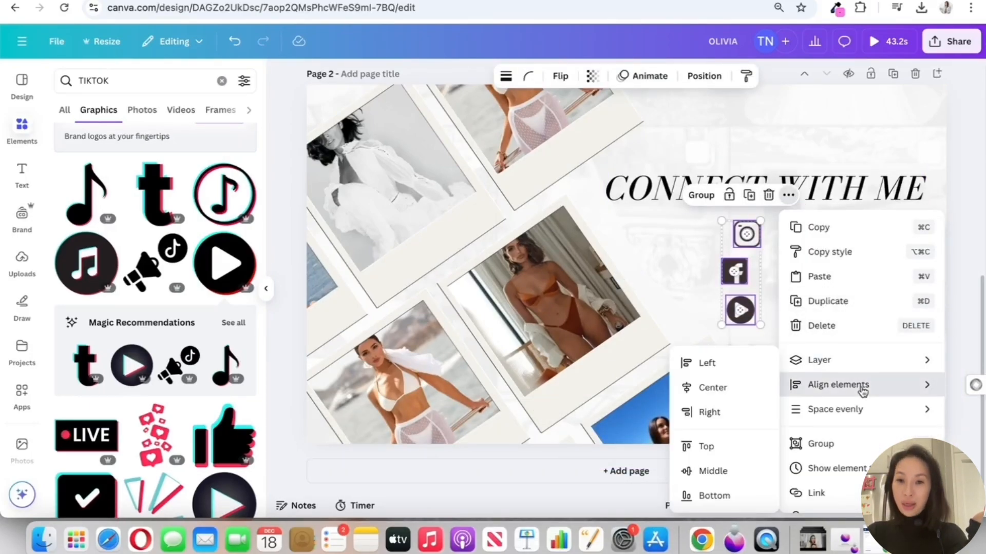
left_click(731, 389)
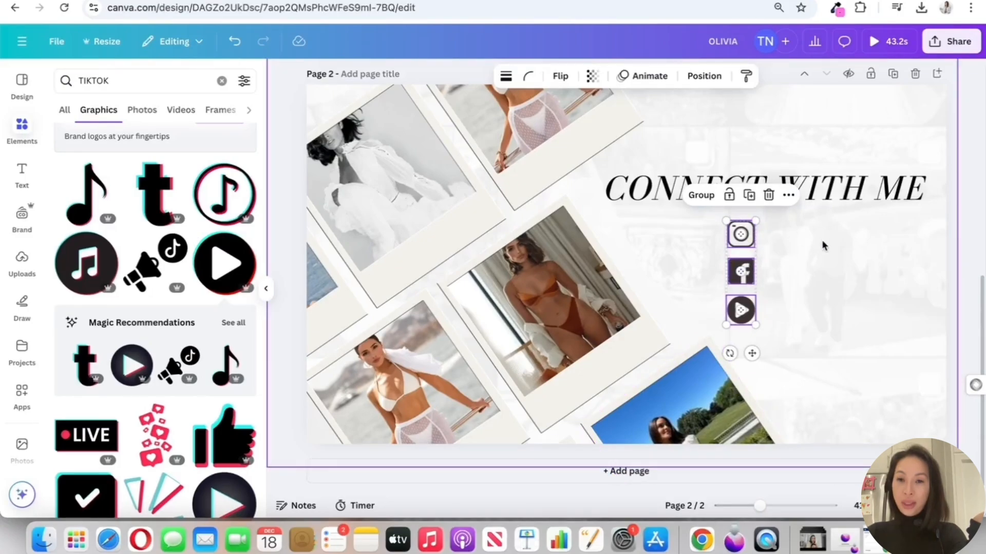
left_click(785, 324)
Group the three social icons, scale them down to about 93 by 329, and place them under the word CONNECT
left_click(739, 234)
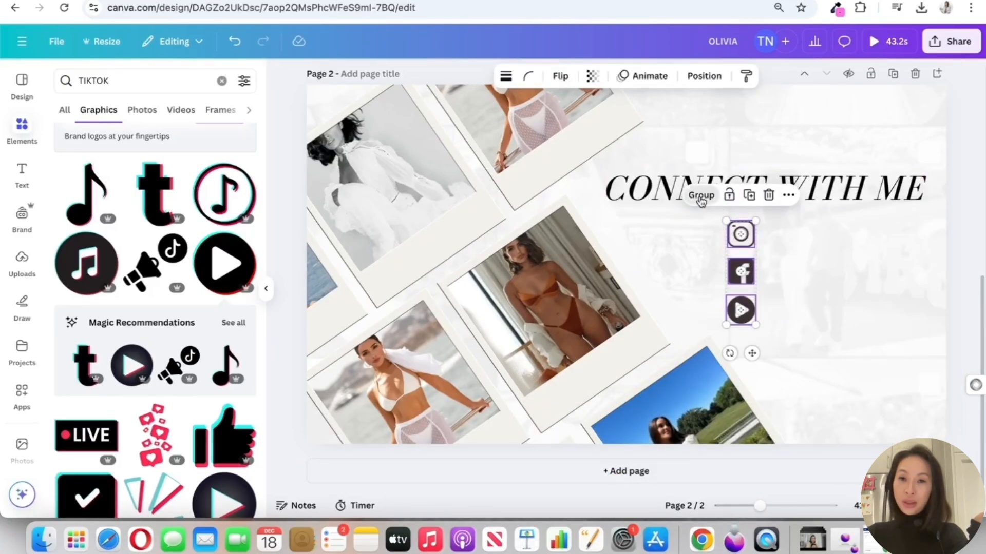
left_click(926, 302)
left_click_drag(755, 220, 784, 235)
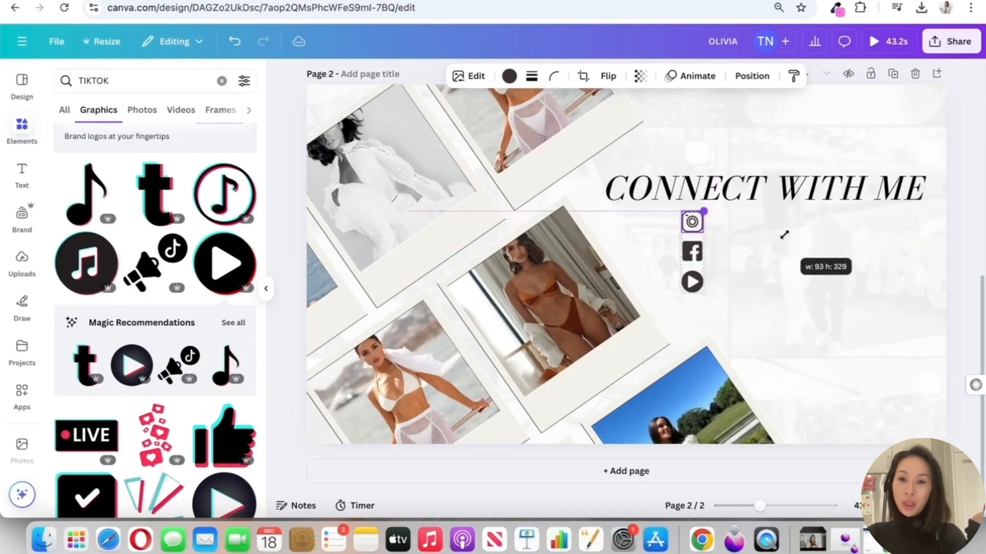
left_click(789, 243)
left_click_drag(695, 246, 674, 246)
left_click(794, 248)
Apply the Ascend text animation on enter to the black CONNECT WITH ME heading
left_click(775, 167)
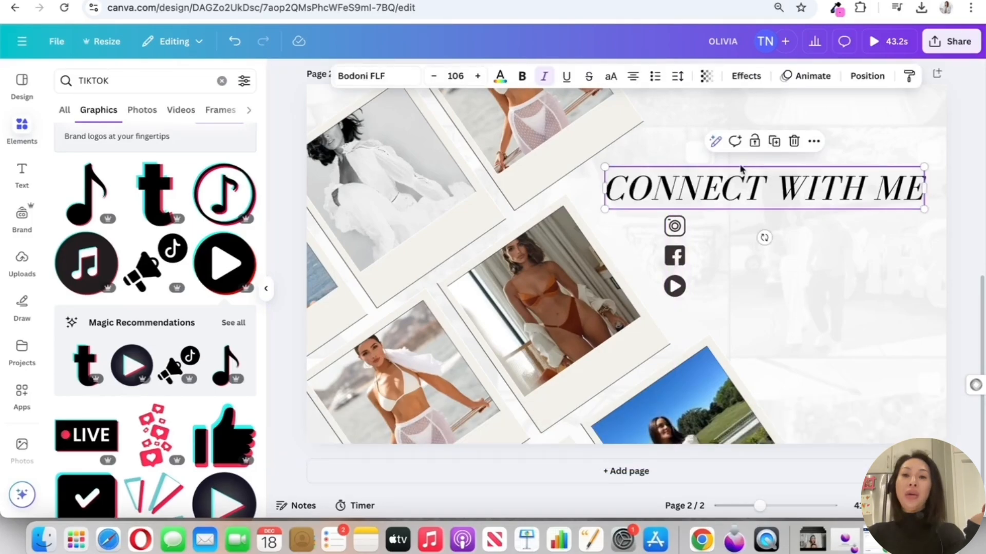
left_click(806, 76)
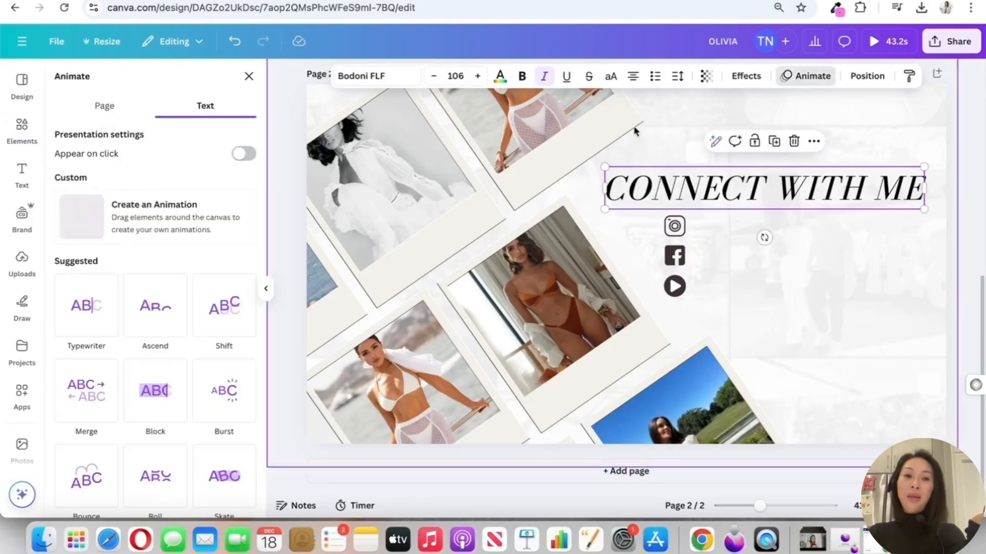
left_click(155, 306)
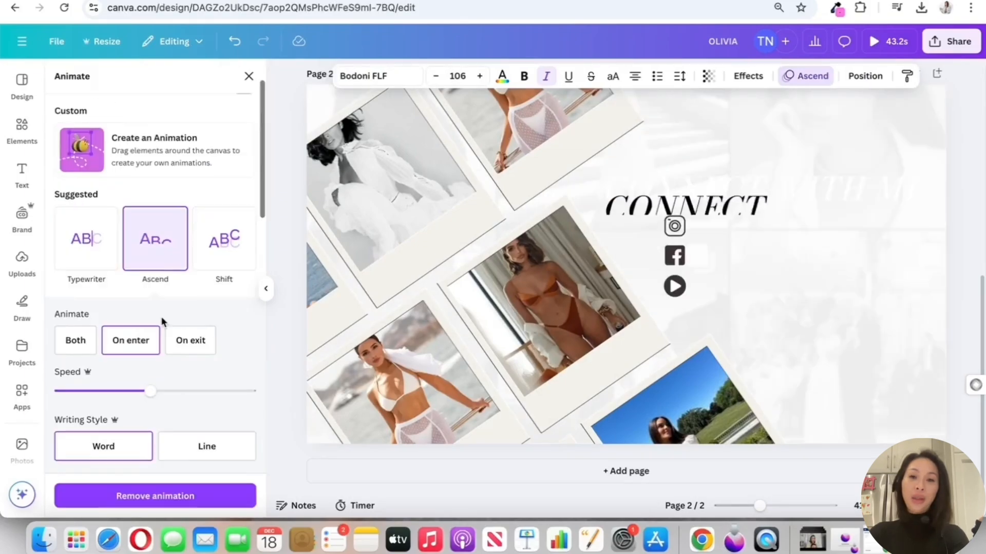
left_click(892, 260)
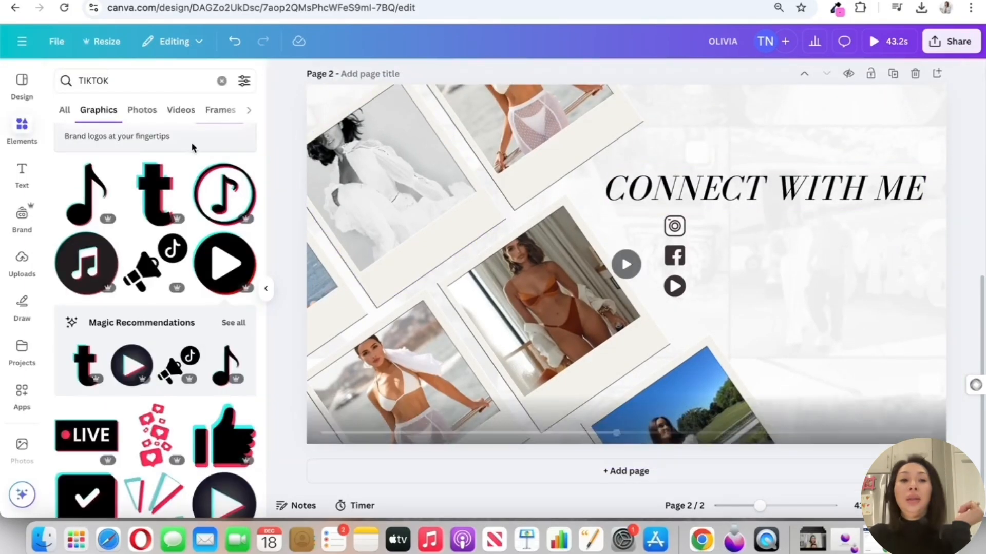
Add an upright OLIVIACULPO text box in Bodoni FLF at size 48.5 beside the Instagram icon
left_click(21, 174)
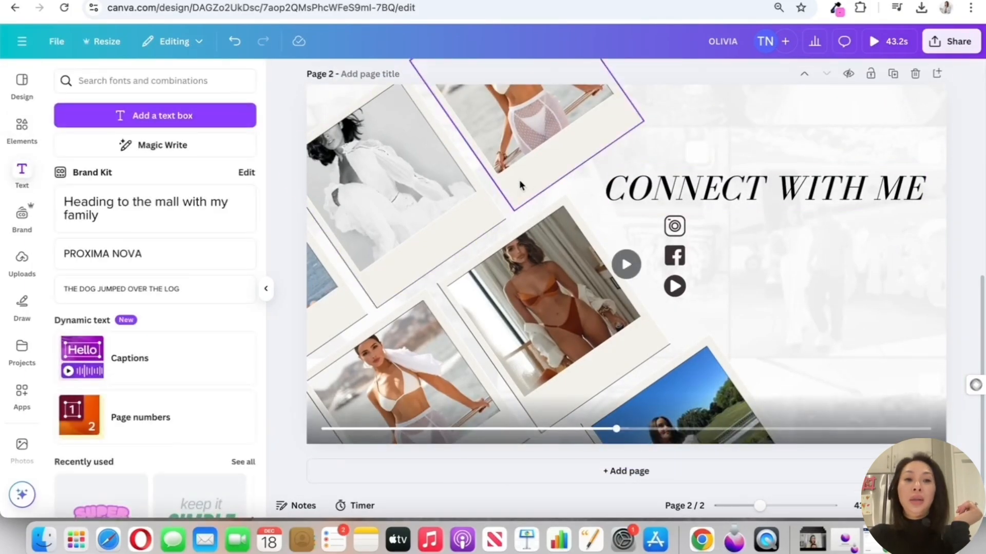
left_click(224, 124)
type("OLIVI")
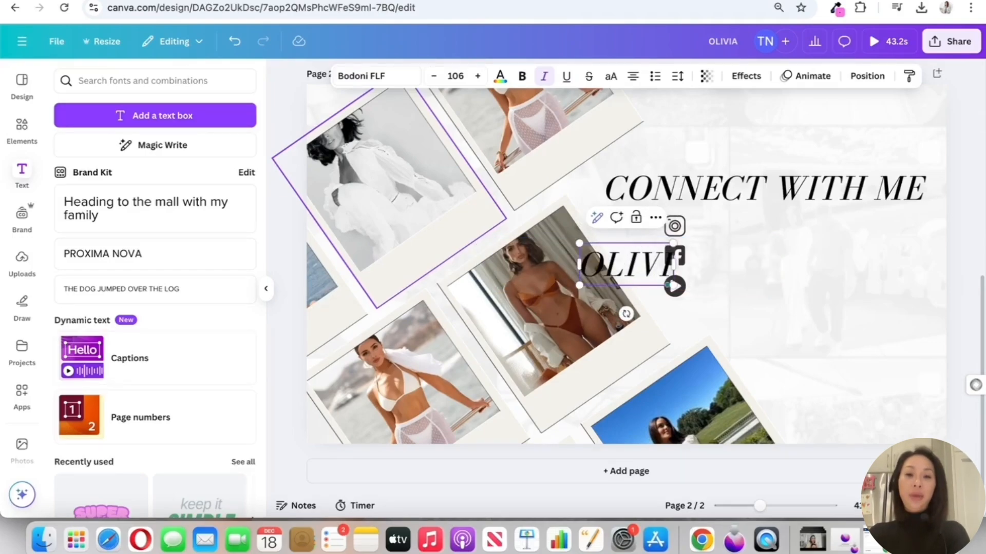
type("ACULIO")
key("BackSpace")
key("BackSpace")
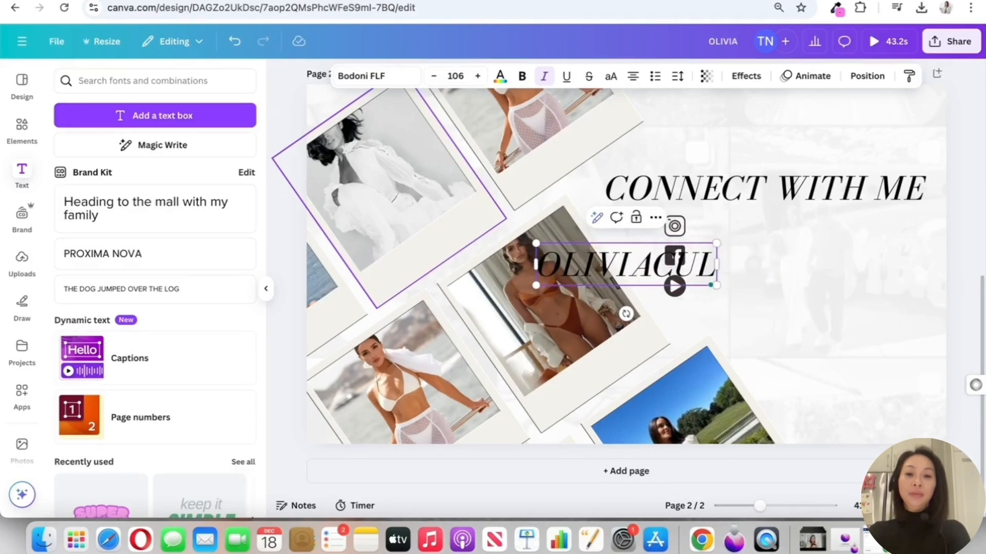
type("PO")
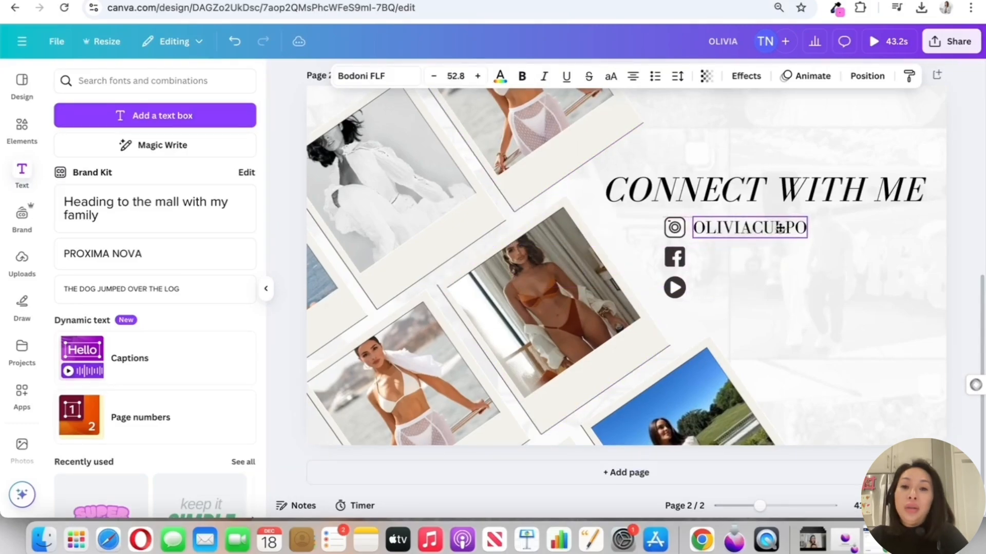
left_click_drag(780, 227, 781, 227)
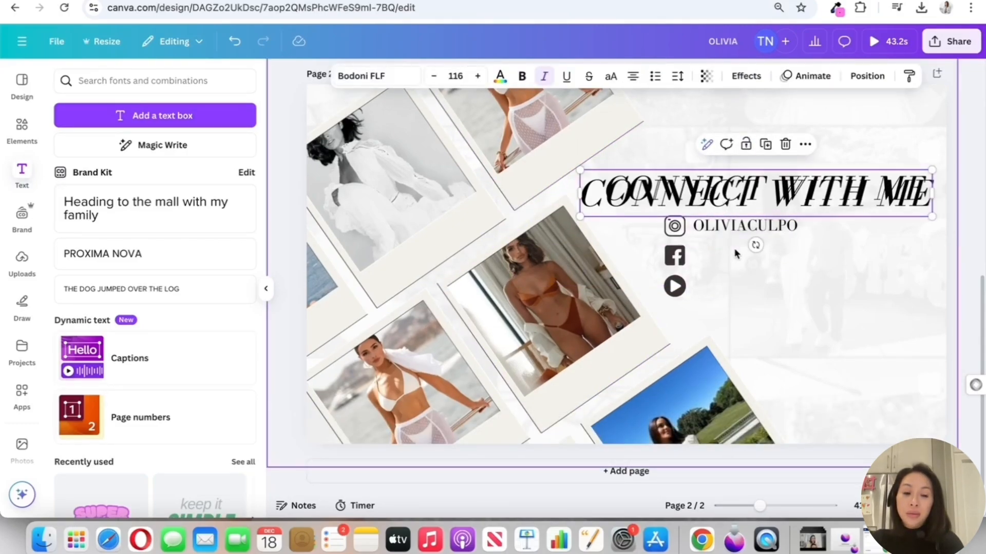
Undo the pasted heading copy, duplicate the OLIVIACULPO text as FACEBOOK.COM/OLIVIACULPO, and place it beside the Facebook icon
key("super+z")
left_click(754, 265)
left_click(747, 229)
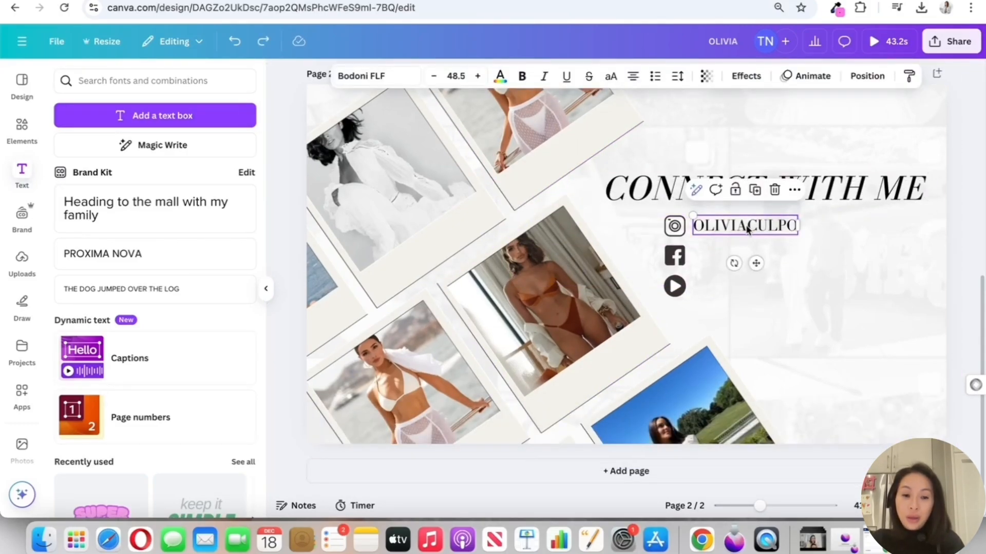
left_click_drag(748, 229, 745, 255)
double_click(745, 256)
type("FGA")
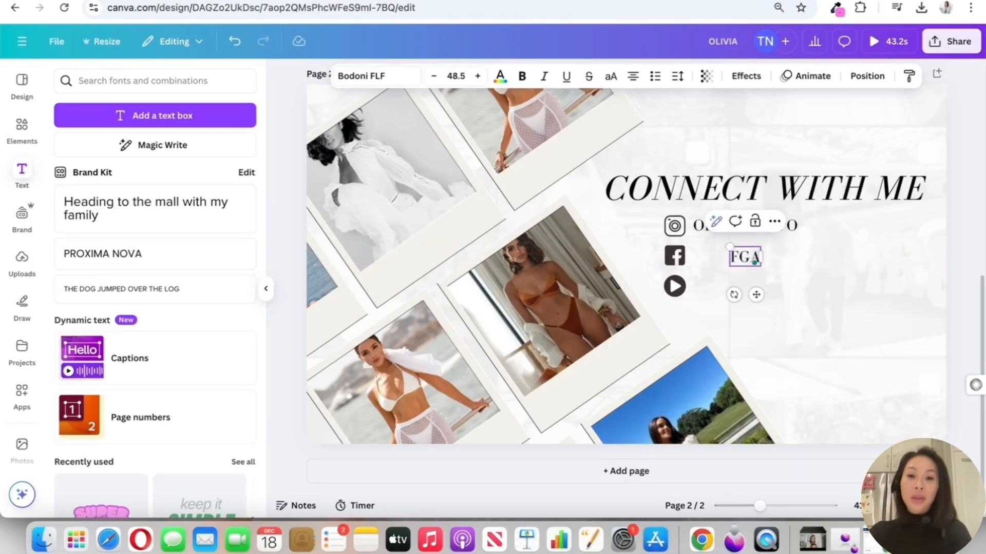
type("EBOOK.COM/OLIVIACULPO")
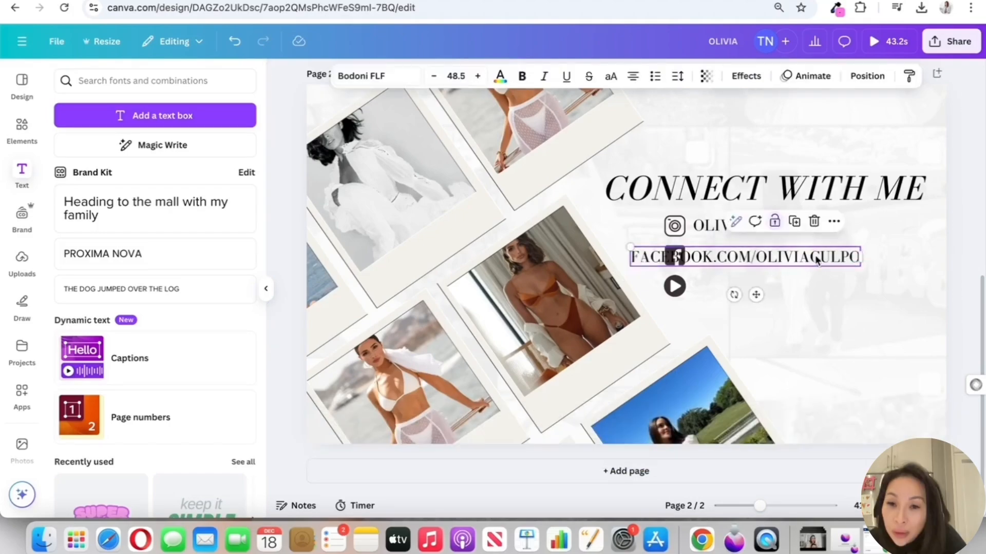
left_click_drag(816, 260, 875, 259)
Paste another OLIVIACULPO text box and place it beside the round play icon
left_click(732, 286)
type("OLIVIACULPO")
left_click_drag(749, 229, 749, 286)
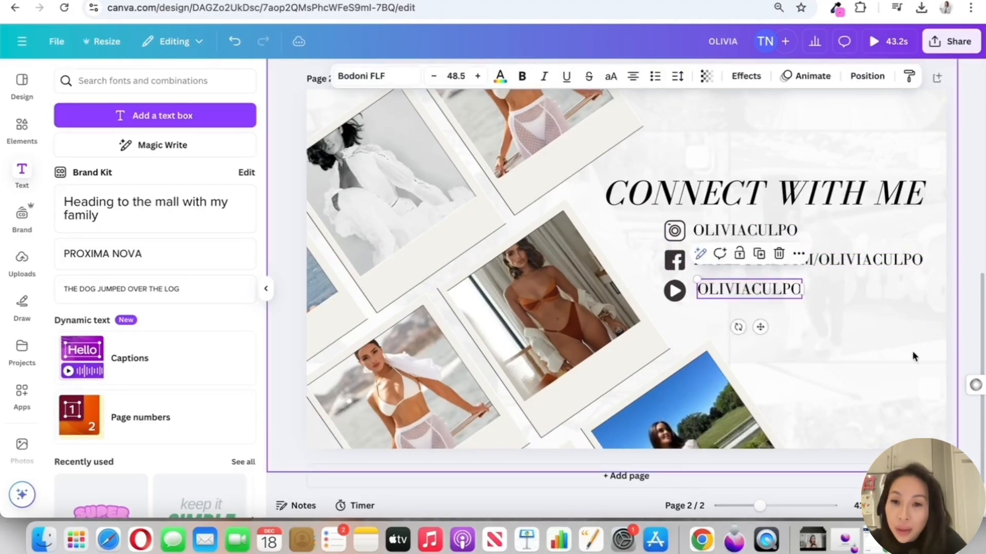
Select the three handle texts beside the social icons and align them to the left
left_click(926, 346)
left_click_drag(853, 306, 727, 232)
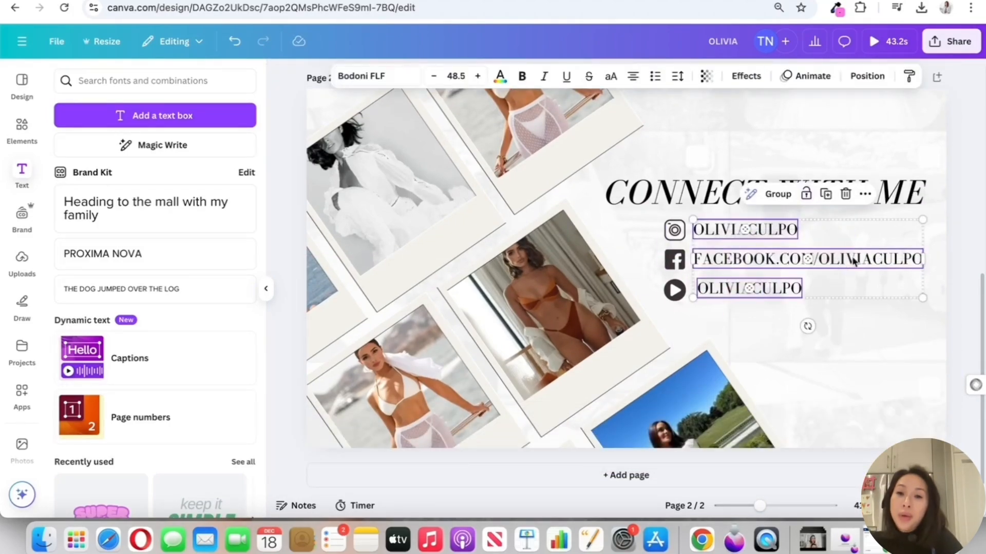
left_click(871, 201)
mouse_move(869, 379)
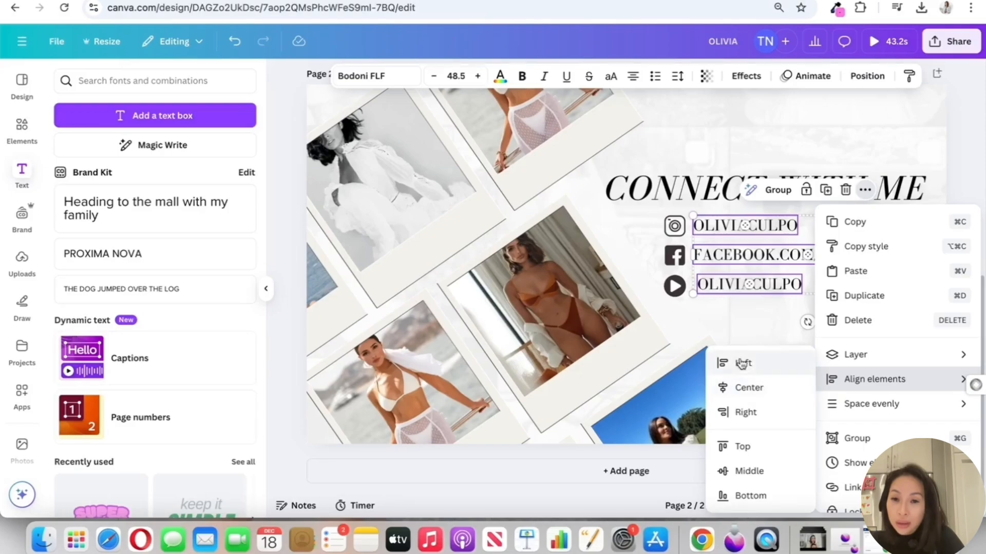
left_click(744, 388)
key("super+z")
left_click(865, 189)
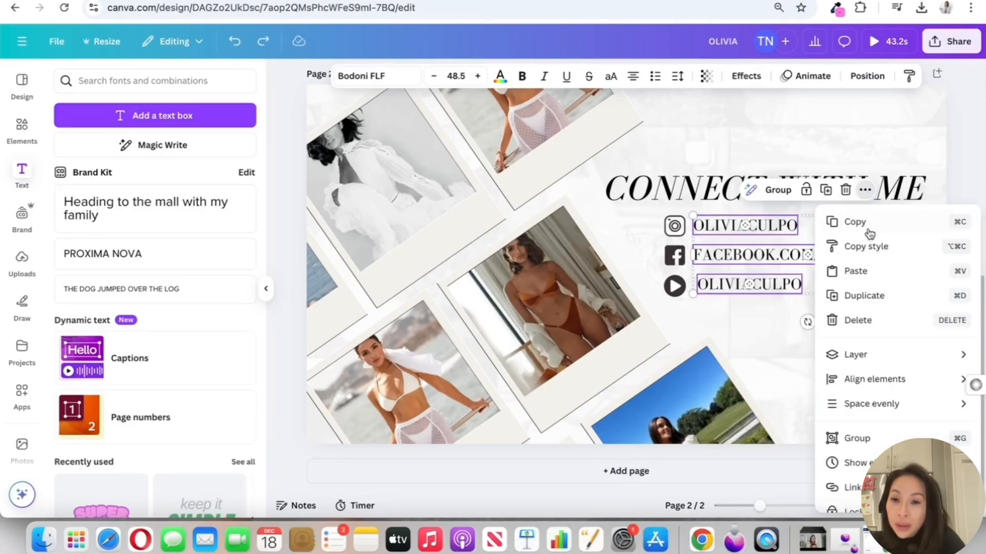
mouse_move(844, 385)
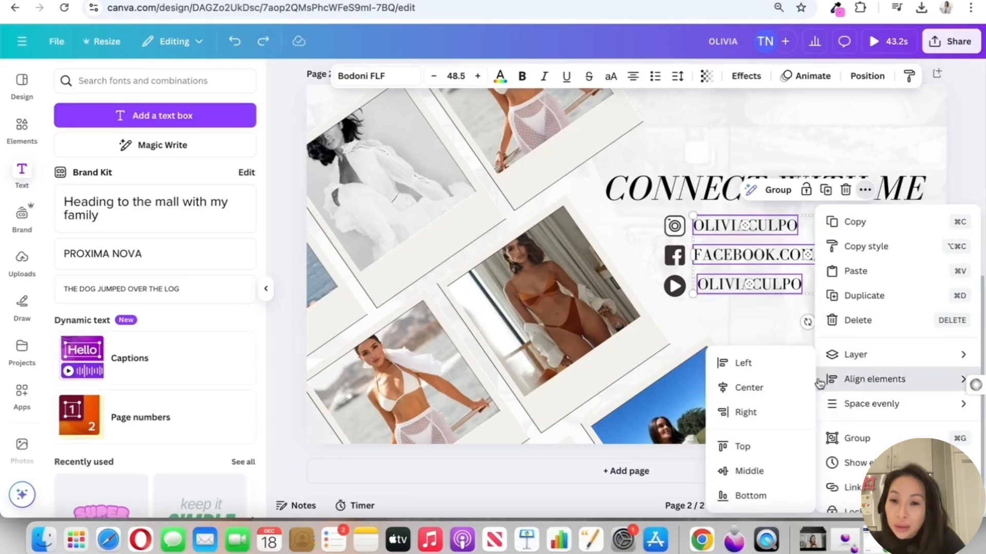
left_click(731, 362)
left_click(898, 340)
double_click(853, 307)
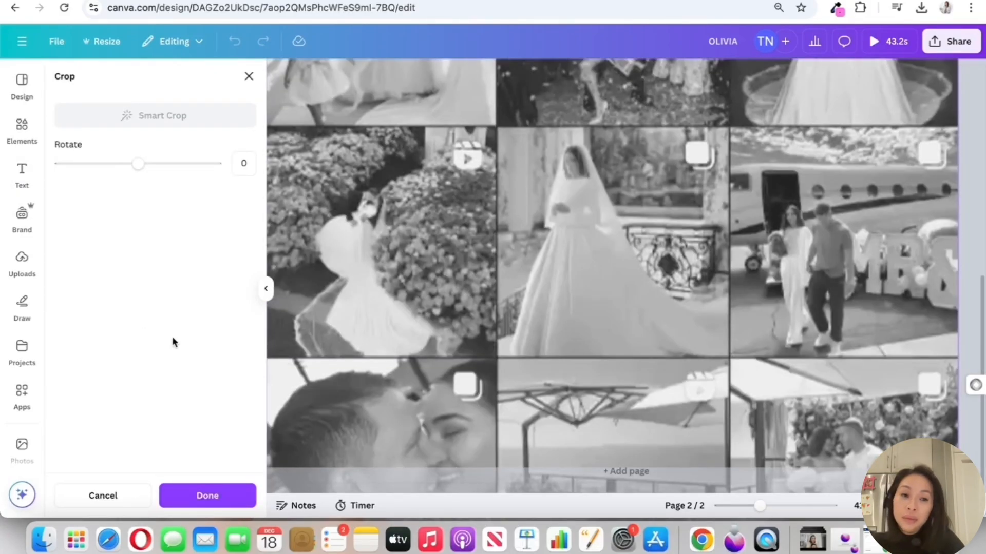
left_click(208, 496)
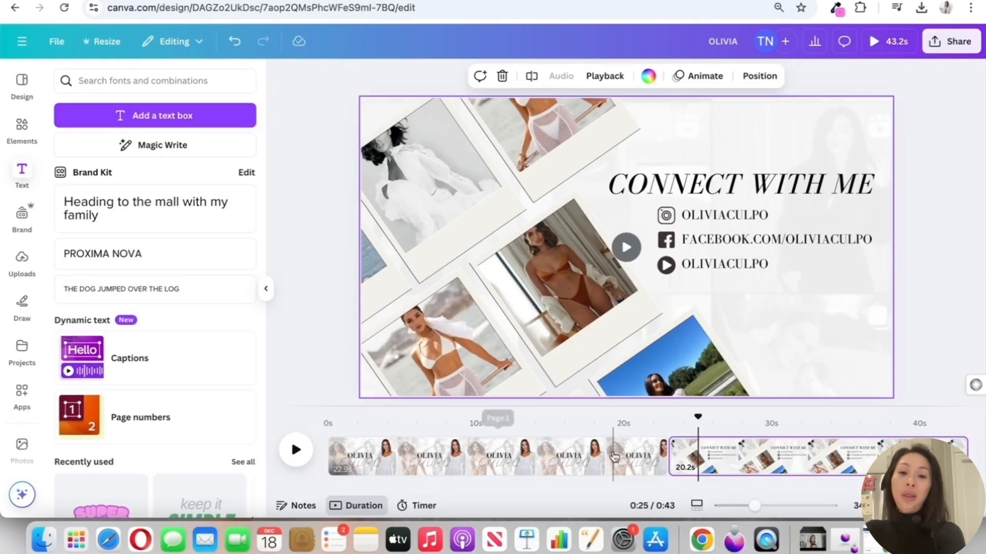
Shorten page 1 to 4.7 seconds and the CONNECT WITH ME page to 3.5 seconds
left_click(613, 454)
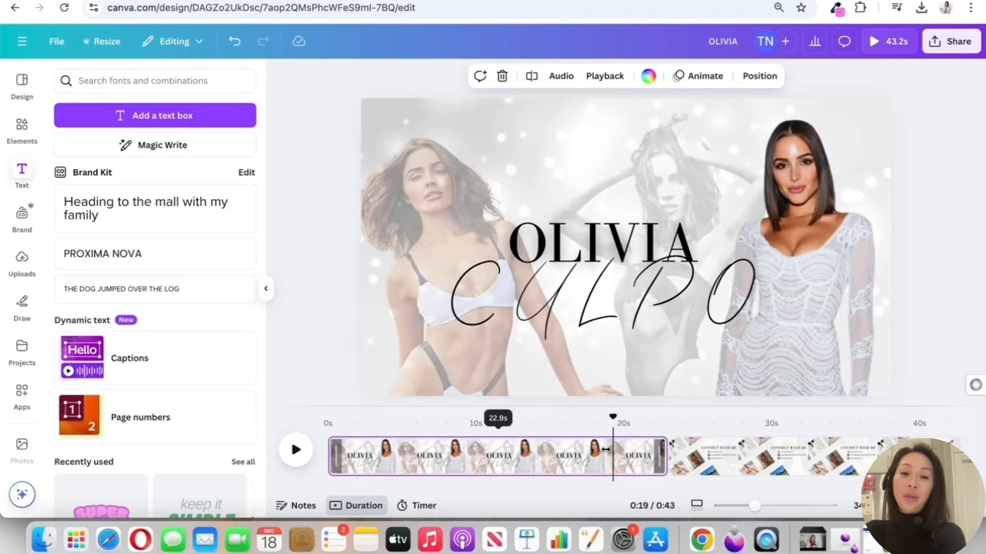
left_click_drag(662, 450, 393, 451)
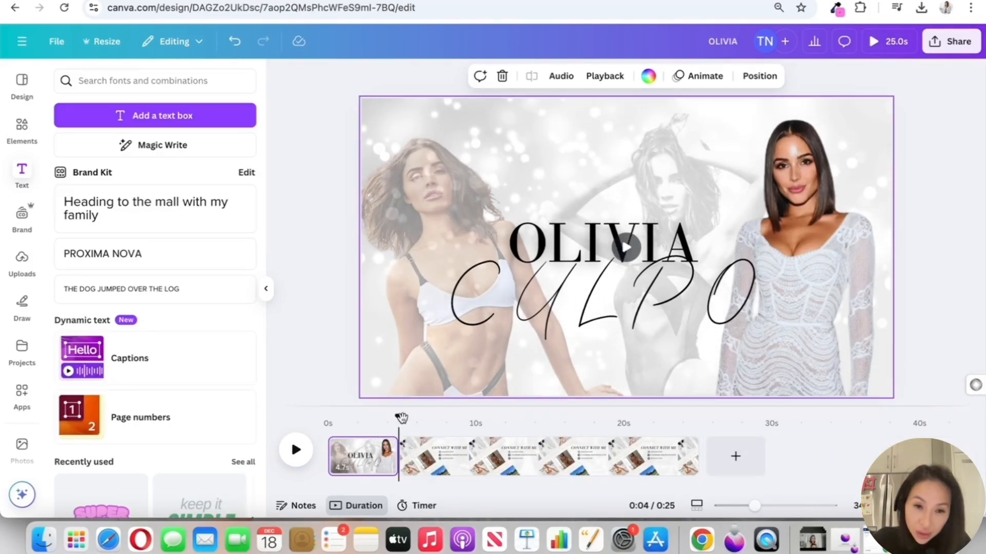
left_click_drag(398, 417, 331, 419)
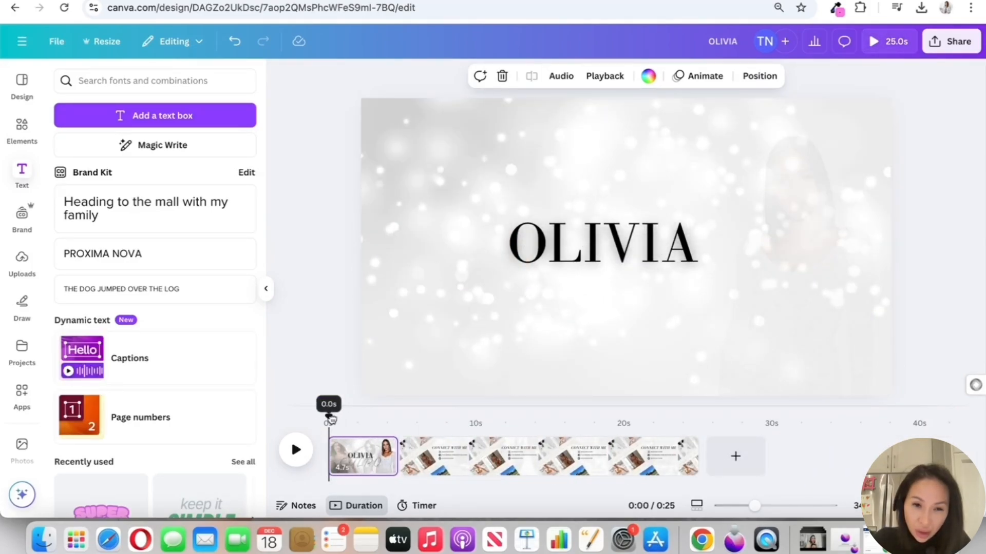
left_click(851, 448)
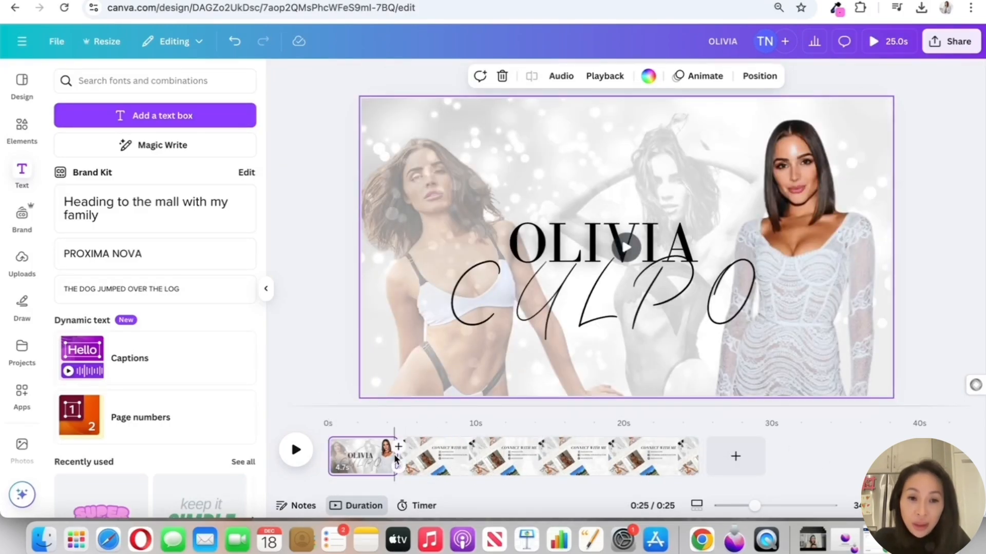
left_click_drag(697, 456, 451, 451)
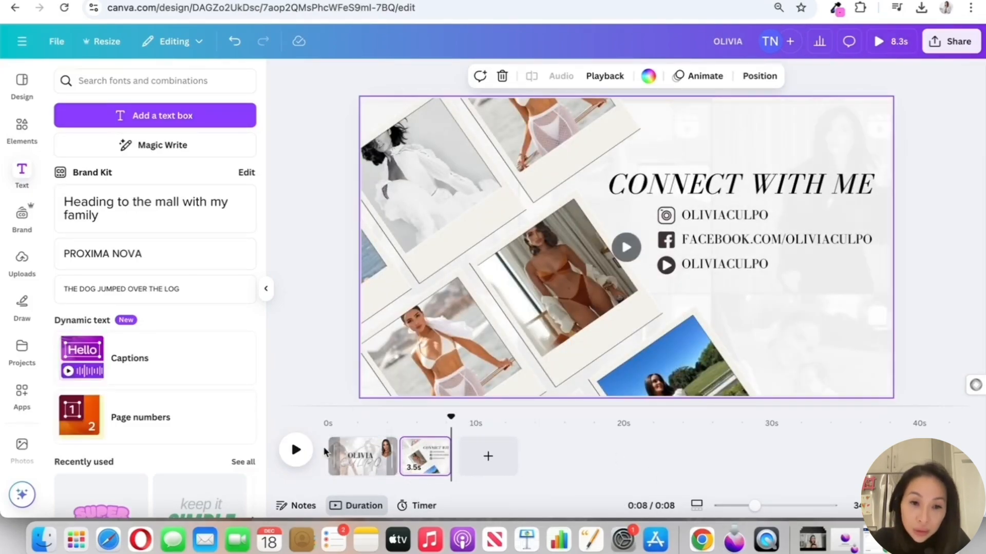
Preview page 1 from the start and trim it so the whole design lasts 6.9 seconds
left_click_drag(451, 417, 328, 418)
left_click(299, 456)
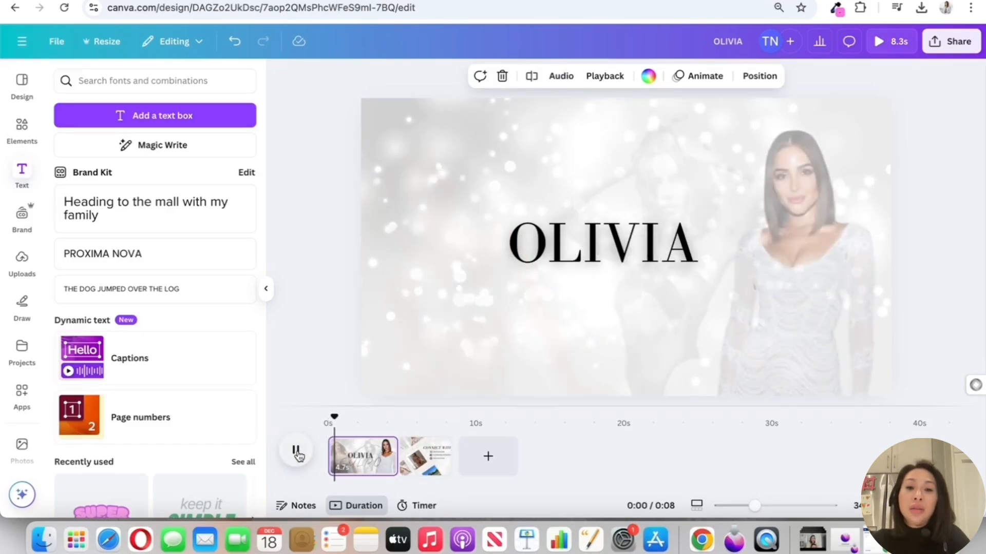
left_click(297, 455)
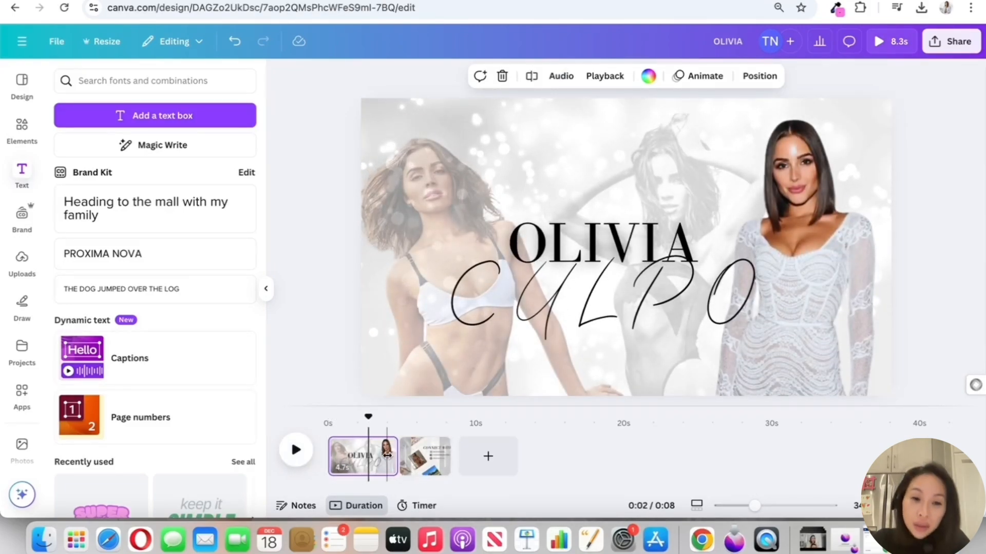
left_click_drag(397, 455, 371, 454)
Set the Ascend animation of the CONNECT WITH ME heading to maximum speed
left_click(408, 457)
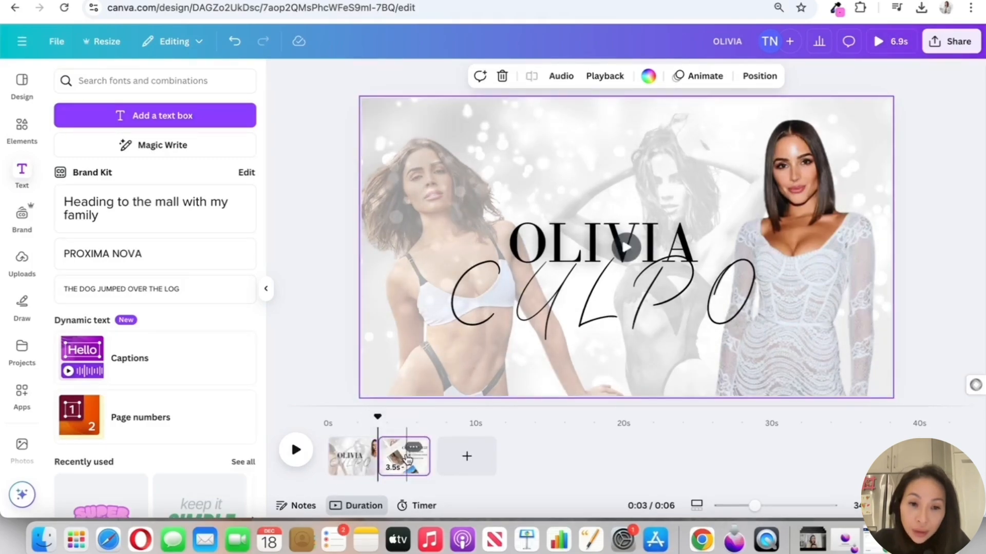
mouse_move(406, 419)
left_mouse_down()
mouse_move(381, 418)
mouse_move(409, 418)
left_mouse_up()
left_click(775, 184)
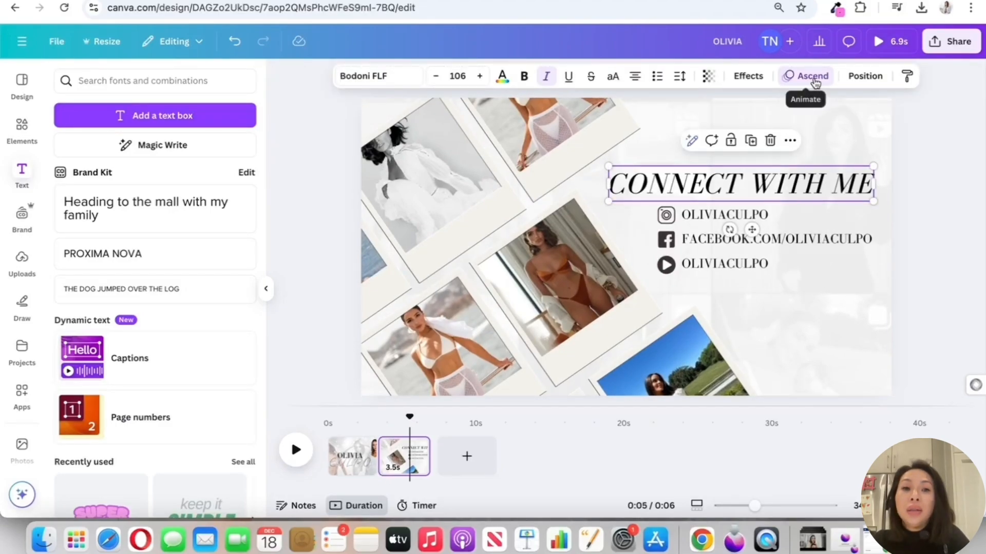
left_click(813, 77)
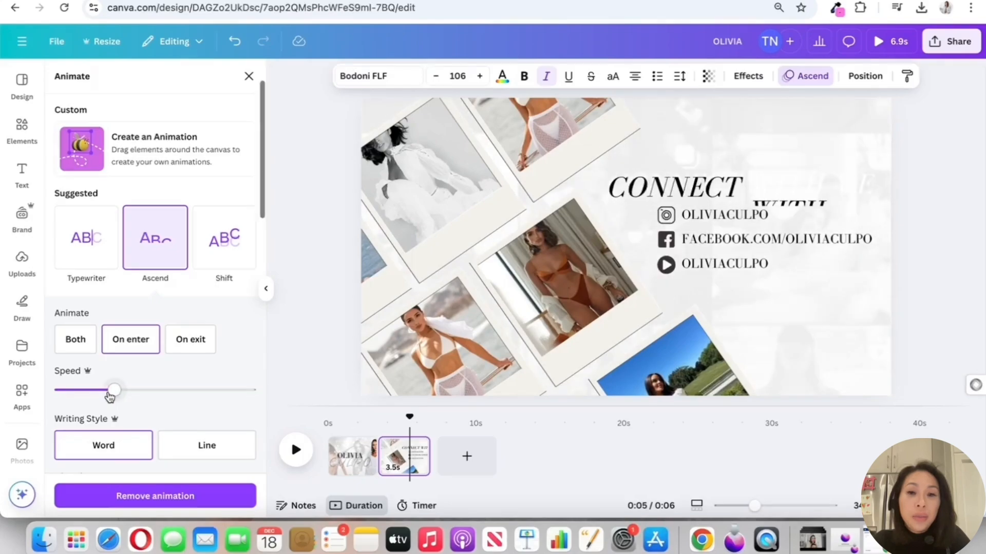
left_click_drag(109, 397, 323, 402)
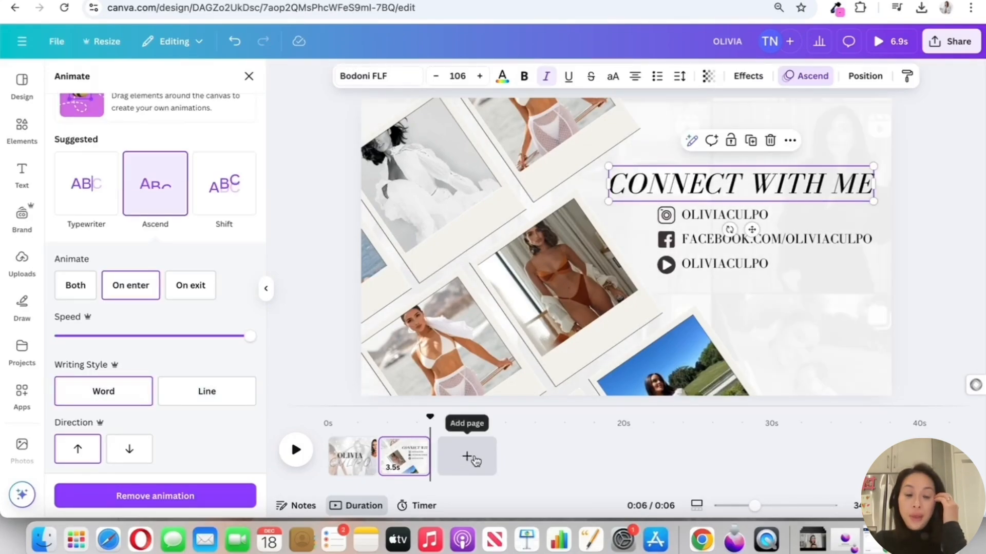
Add a blank third page and play the SUBSCRIBE page of the finished reference design
left_click(473, 459)
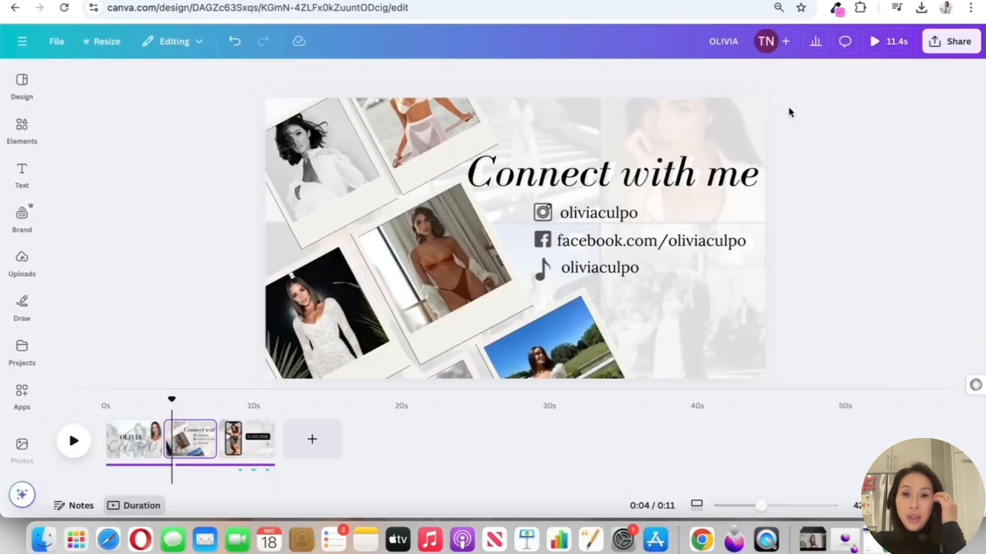
left_click(234, 439)
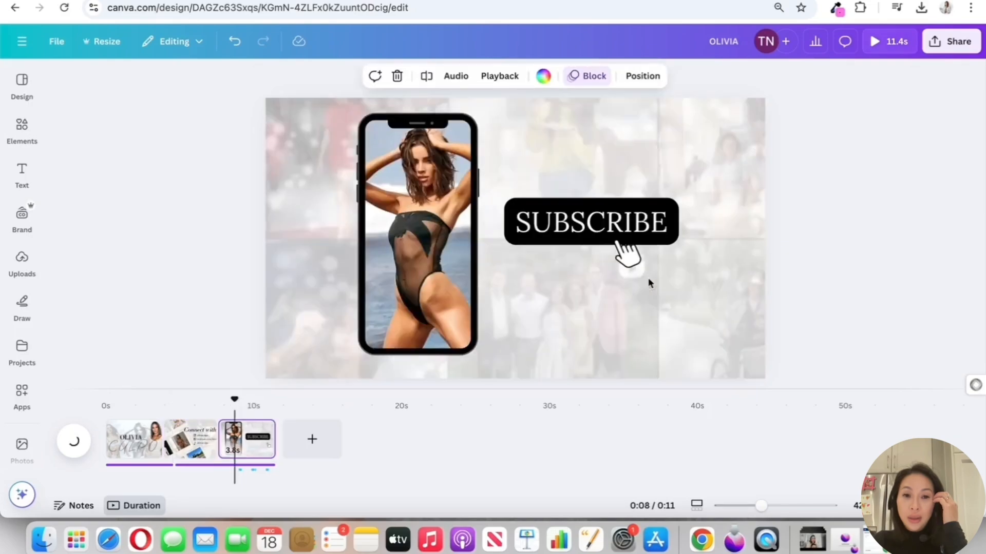
left_click(76, 441)
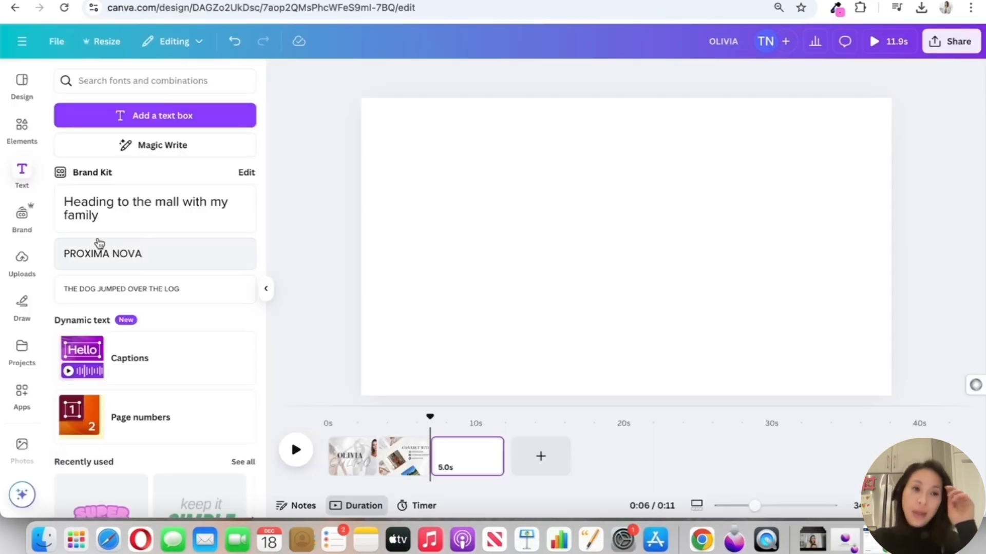
Place the uploaded 10.1-second photo-grid video on page 3 and enlarge it to cover the whole page
left_click(22, 257)
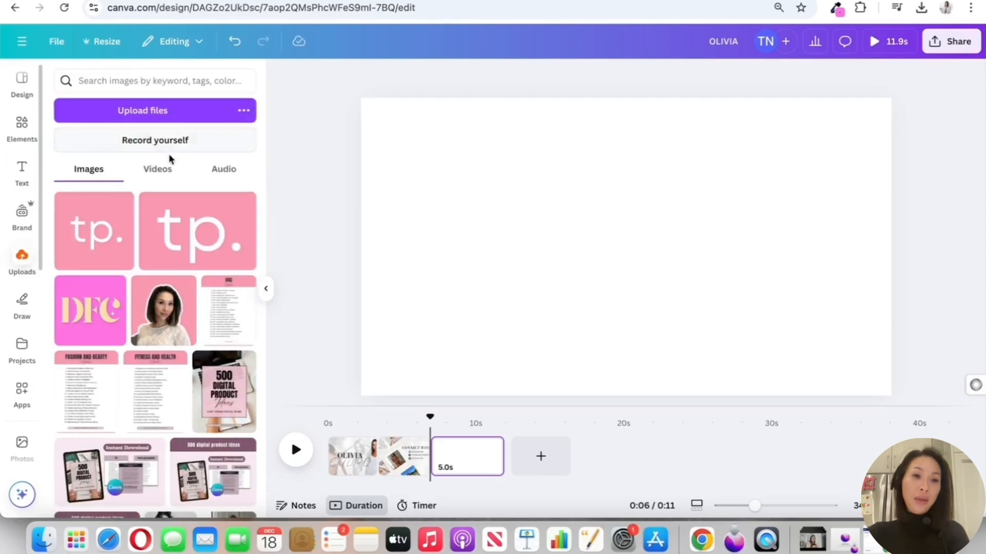
left_click(158, 169)
left_click_drag(77, 231, 419, 186)
left_click_drag(376, 128, 326, 84)
left_click_drag(550, 238, 982, 236)
left_click_drag(793, 246, 661, 243)
left_click_drag(853, 367, 908, 429)
left_click_drag(832, 303, 860, 302)
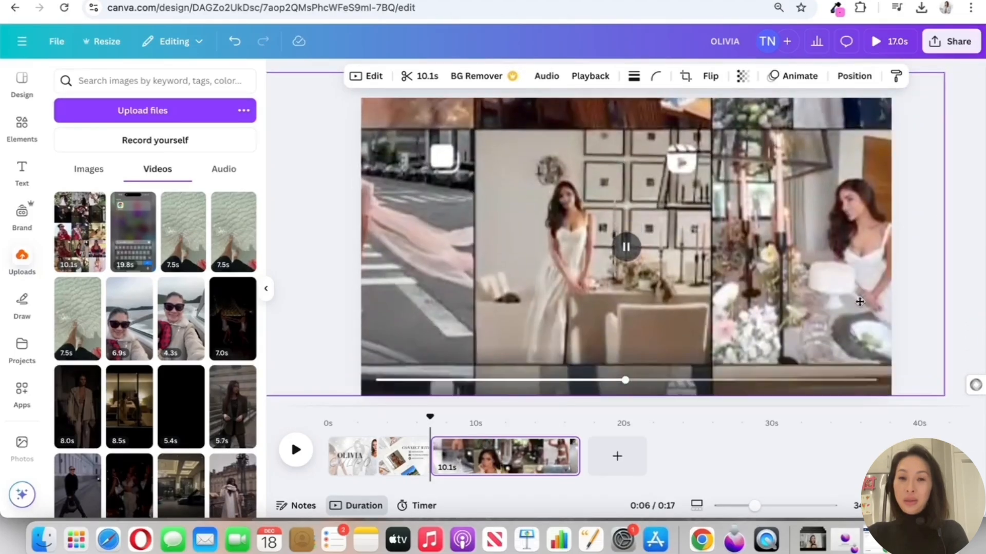
left_click(722, 380)
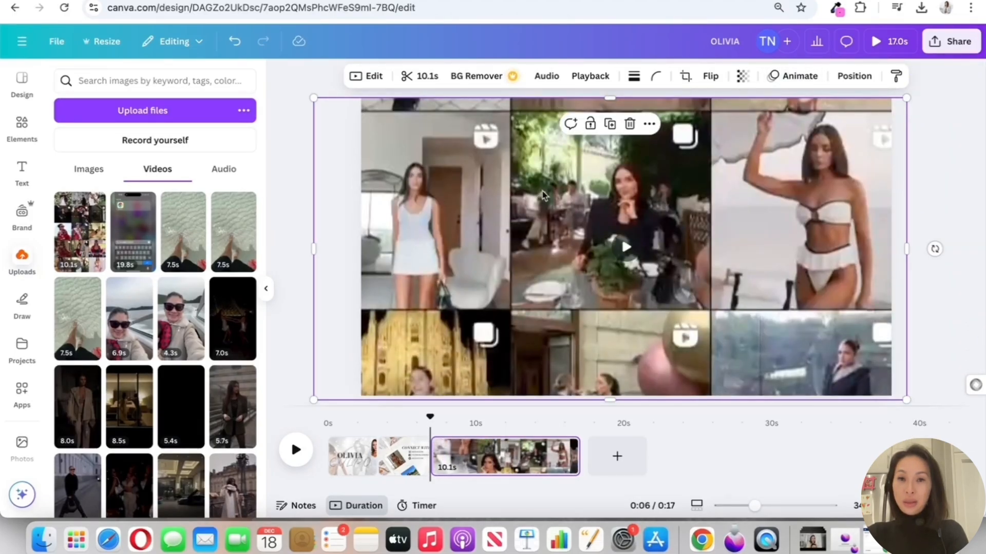
Set the page 3 background video's transparency to 20 and apply the Greyscale filter
left_click(743, 75)
left_click_drag(675, 135, 705, 131)
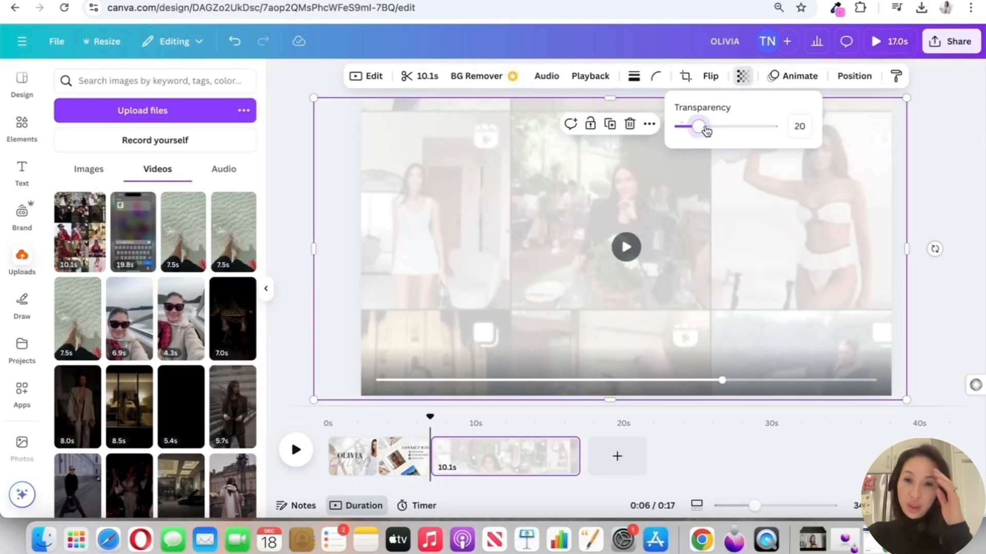
left_click(366, 78)
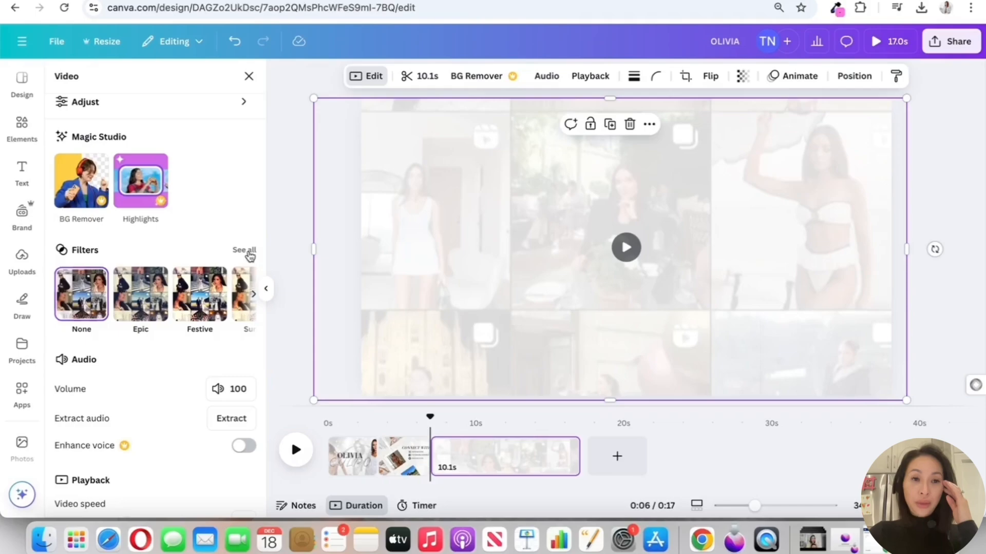
left_click(245, 259)
scroll(171, 307, "down", 3)
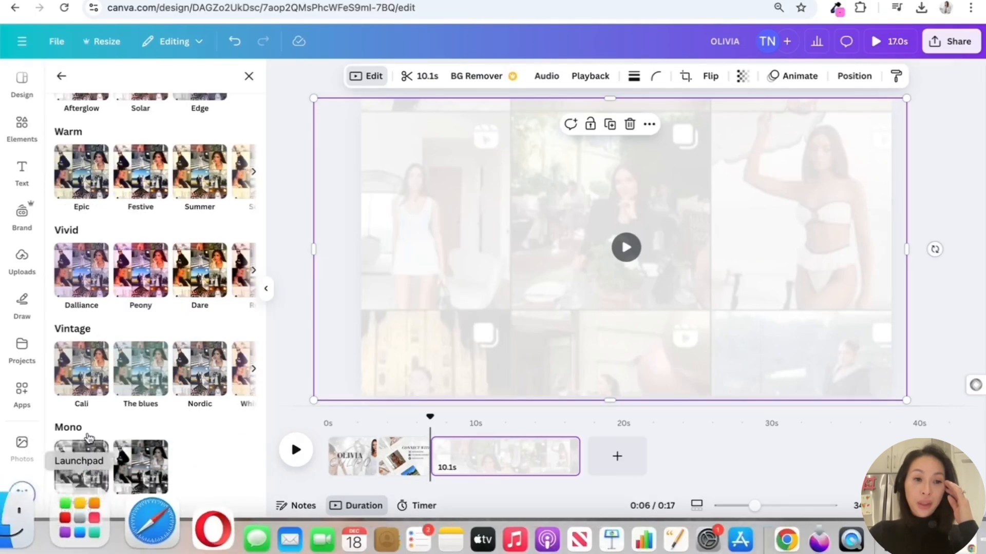
left_click(91, 454)
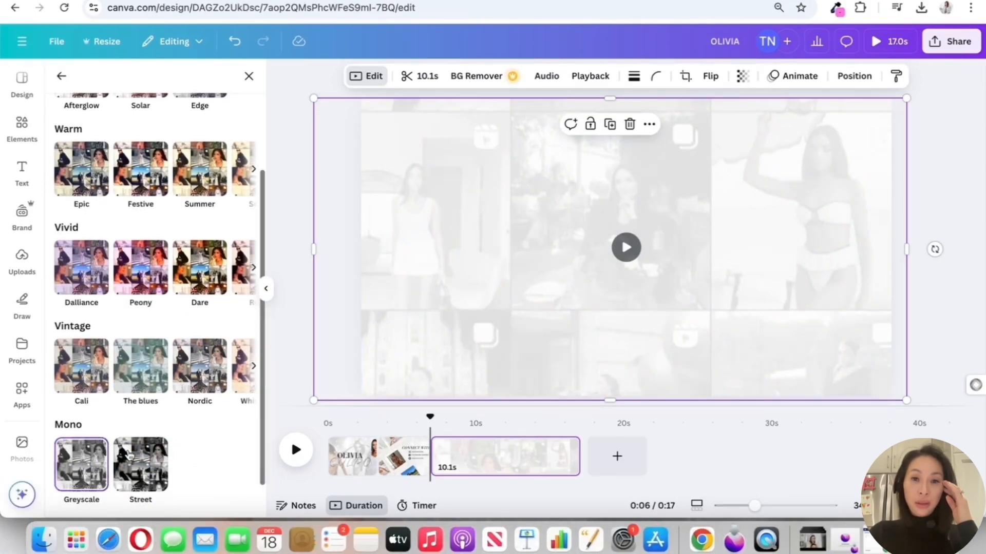
left_click(959, 168)
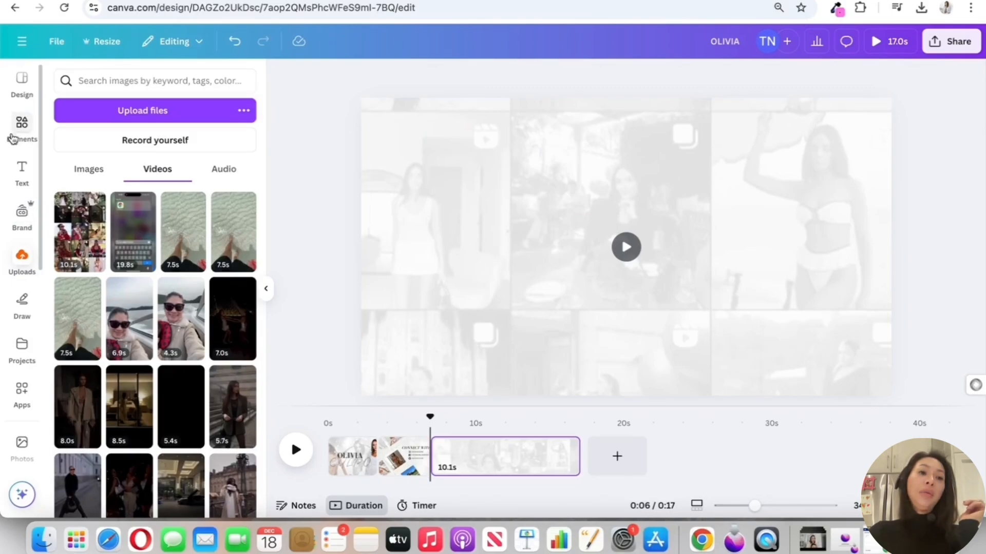
Search the elements for PHONE and then IPHONE, and add a black iPhone outline and a phone-shaped image frame to page 3
left_click(21, 127)
key("BackSpace")
key("BackSpace")
key("BackSpace")
key("BackSpace")
key("BackSpace")
key("BackSpace")
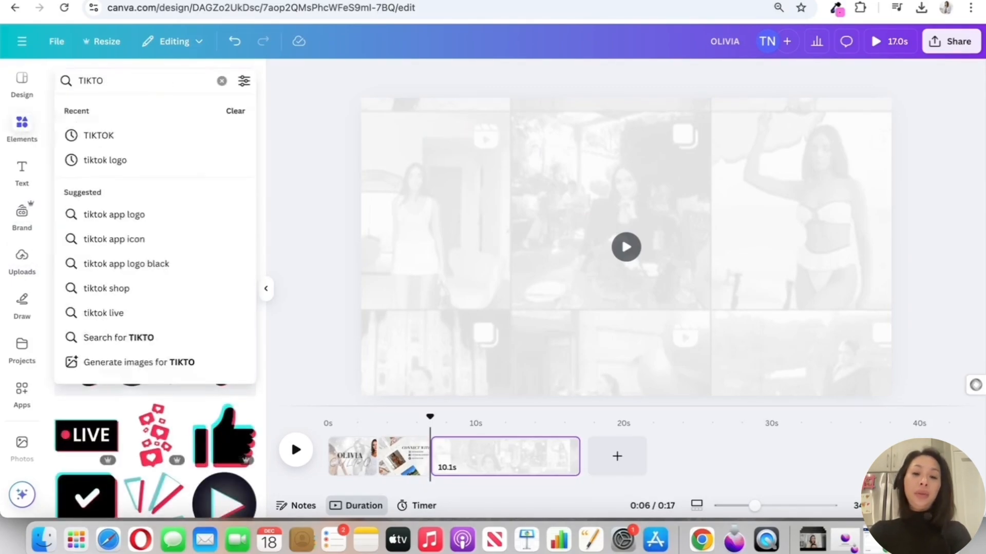
type("PHONE")
key("Return")
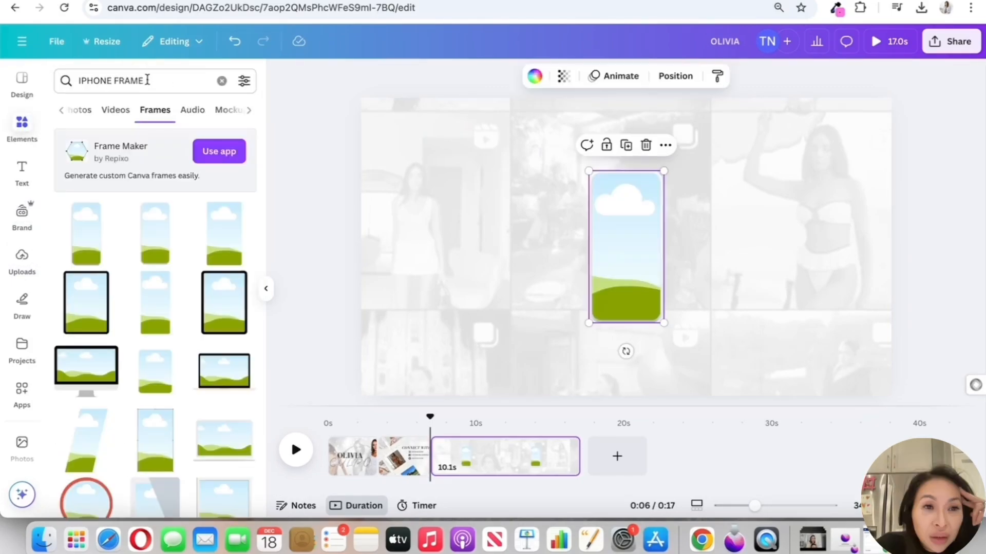
left_click(143, 80)
key("BackSpace")
key("BackSpace")
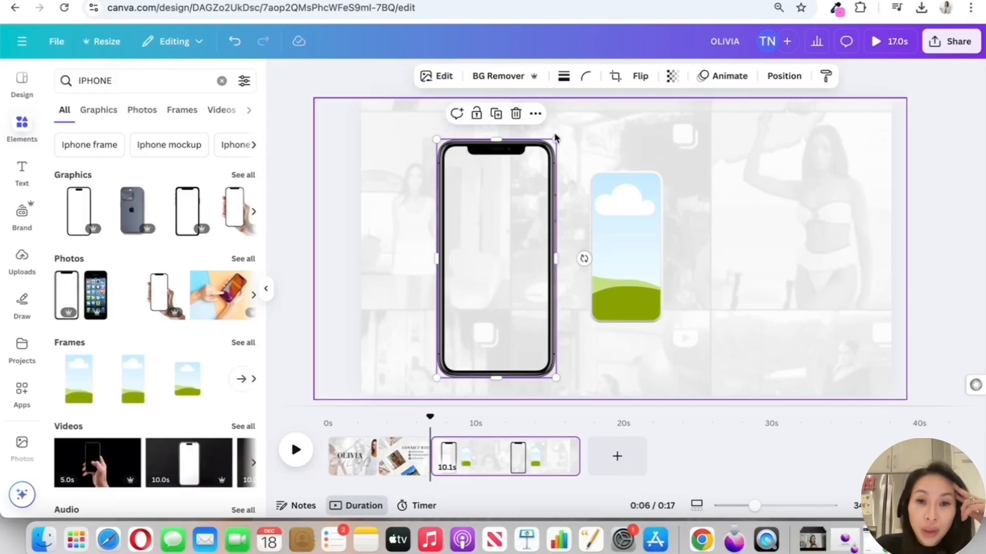
Put a black phone mockup frame on page 3 instead of the separate outline and frame, enlarging it left of centre
left_click_drag(609, 230, 469, 204)
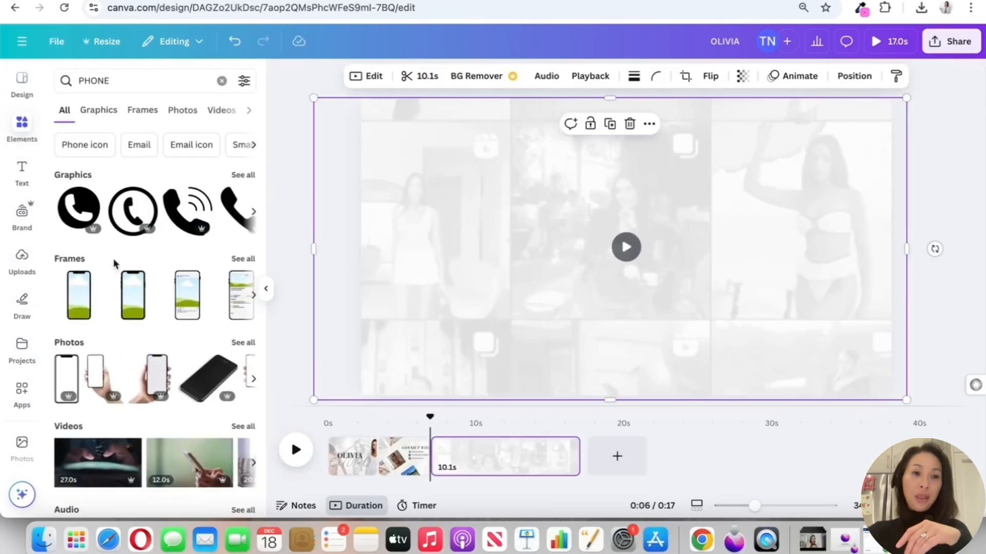
left_click(94, 314)
left_click_drag(588, 171, 383, 164)
left_click_drag(607, 216, 535, 238)
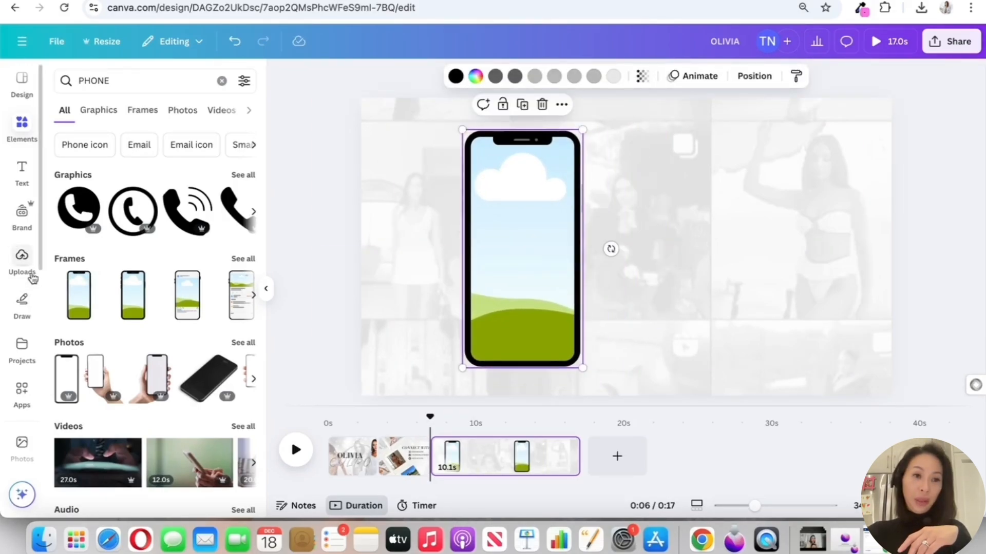
Fill the phone frame with the uploaded swimsuit photo, enlarging and repositioning the photo inside the screen
left_click(22, 260)
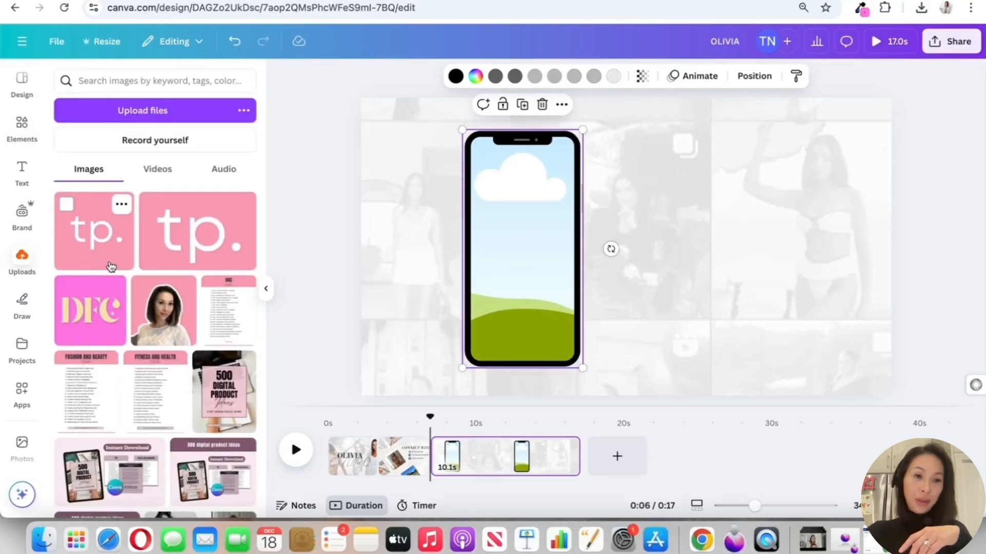
scroll(106, 263, "down", 8)
left_click_drag(381, 267, 530, 249)
double_click(530, 249)
left_click_drag(595, 137, 643, 67)
left_click_drag(526, 229, 523, 300)
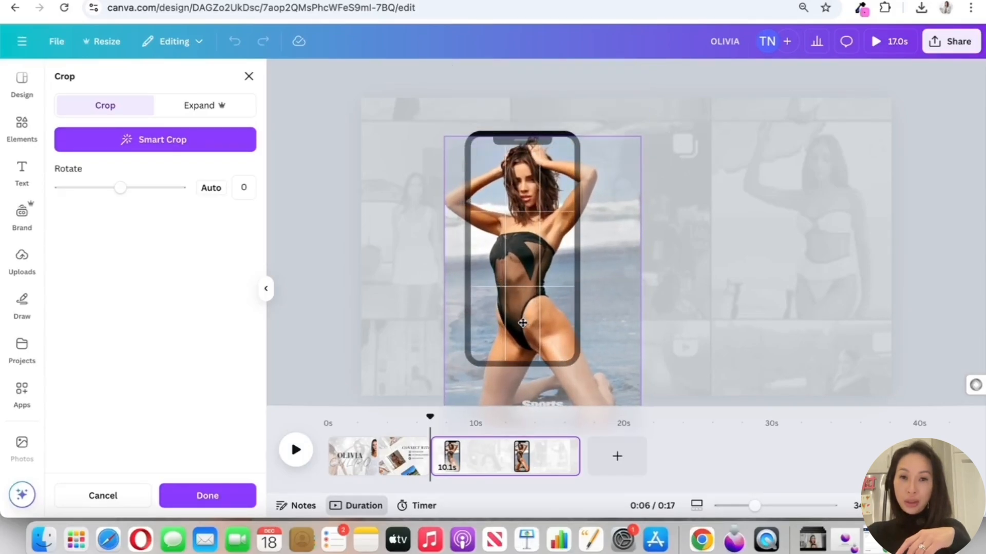
Apply a photo animation to the phone mockup on page 3
left_click(789, 76)
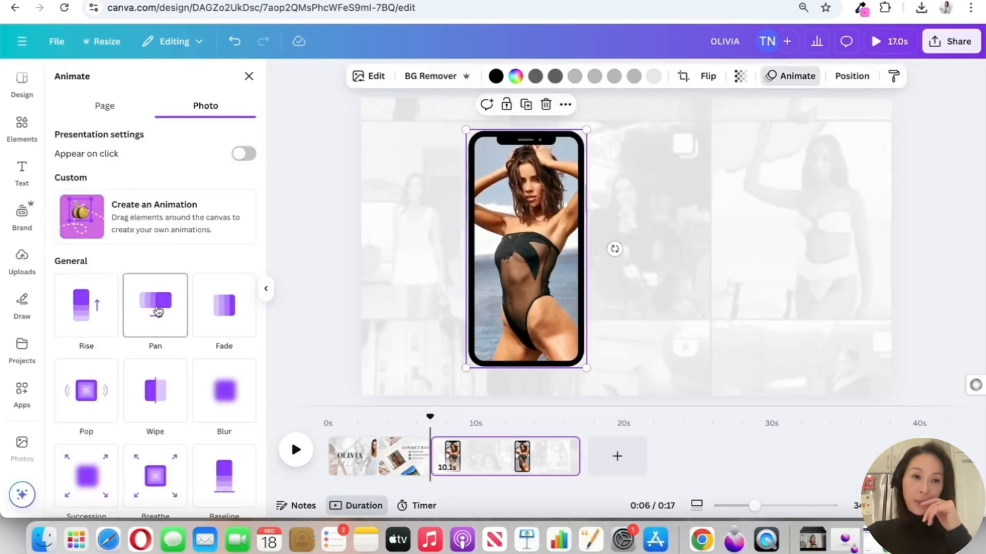
scroll(156, 311, "down", 2)
scroll(157, 314, "up", 1)
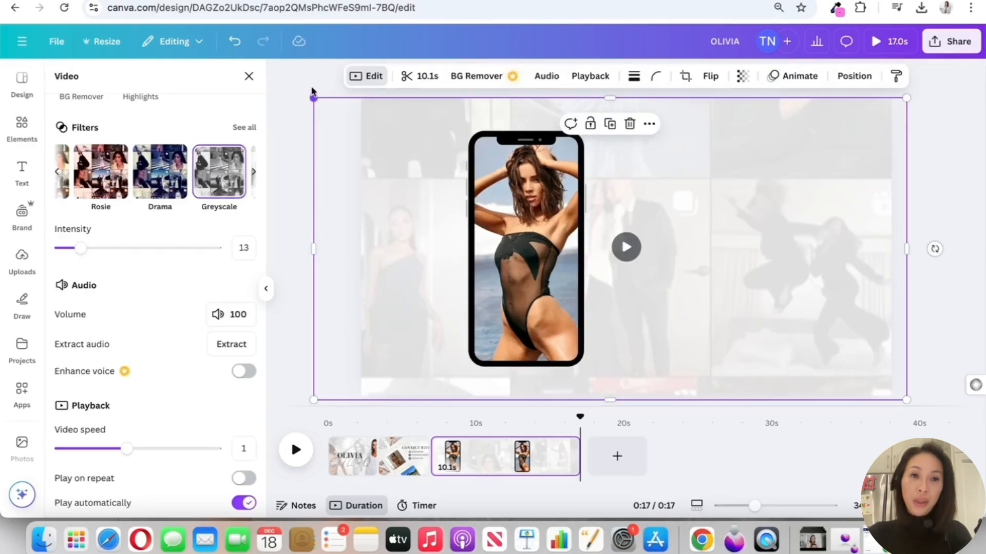
Slow down the page 3 background video's playback and shorten the page to 4.0 seconds
left_click(248, 77)
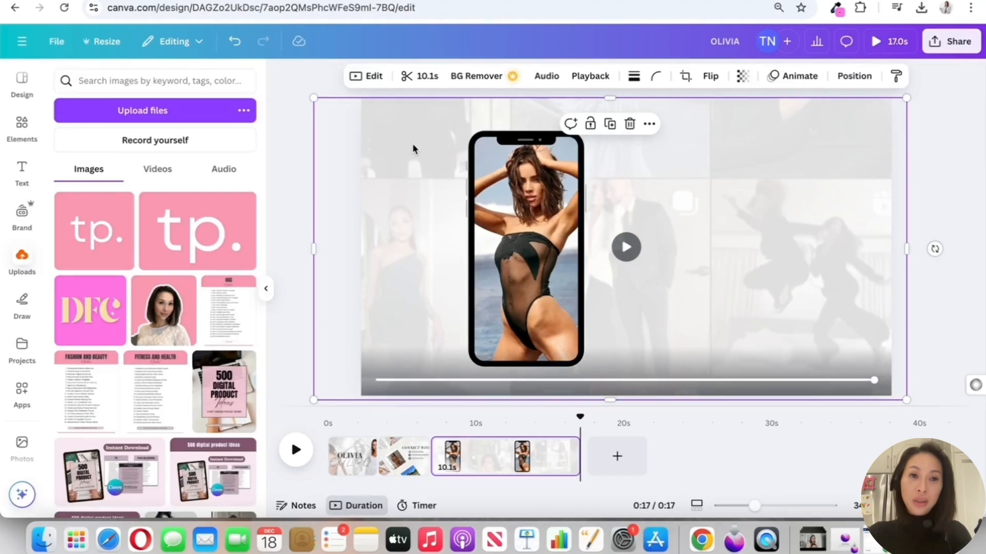
left_click(374, 76)
scroll(110, 369, "down", 3)
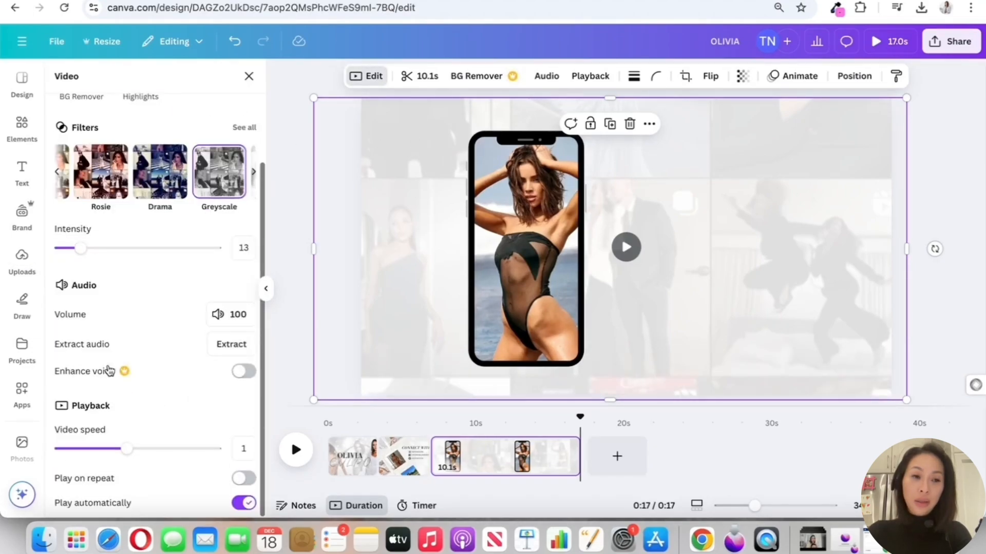
left_click(80, 448)
left_click_drag(80, 449, 63, 451)
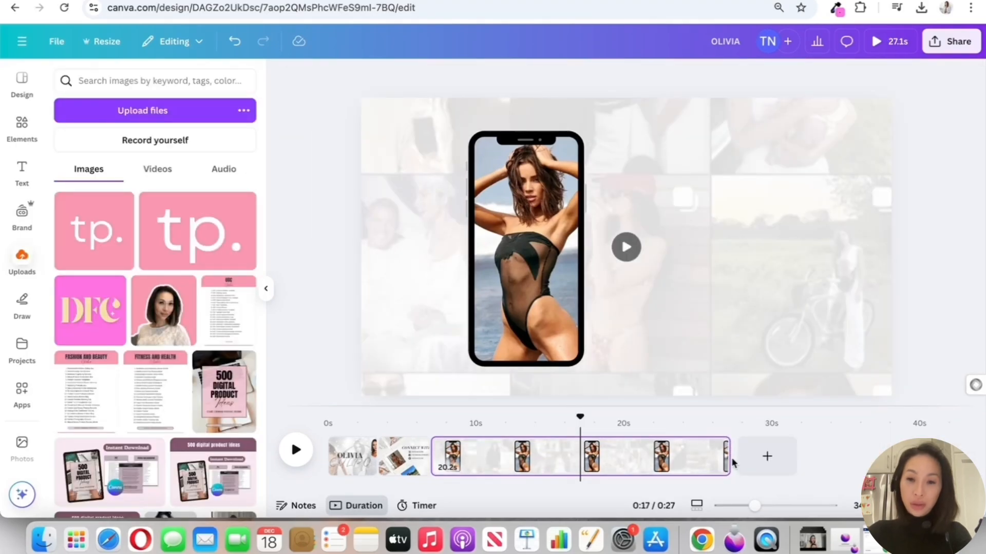
left_click_drag(733, 462, 490, 464)
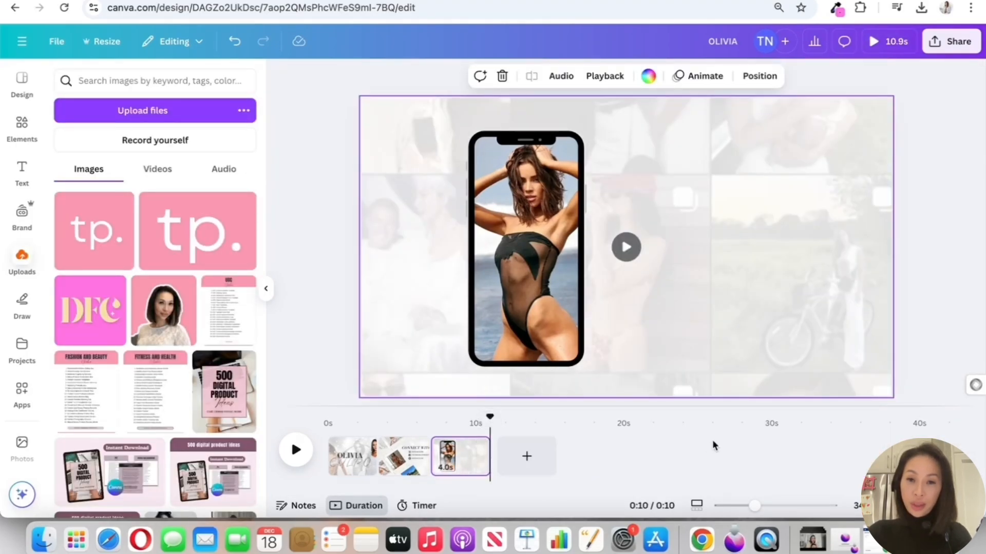
Add a SUBSCRIBE text to page 3 beside the phone and enlarge it to font size 105
left_click(39, 167)
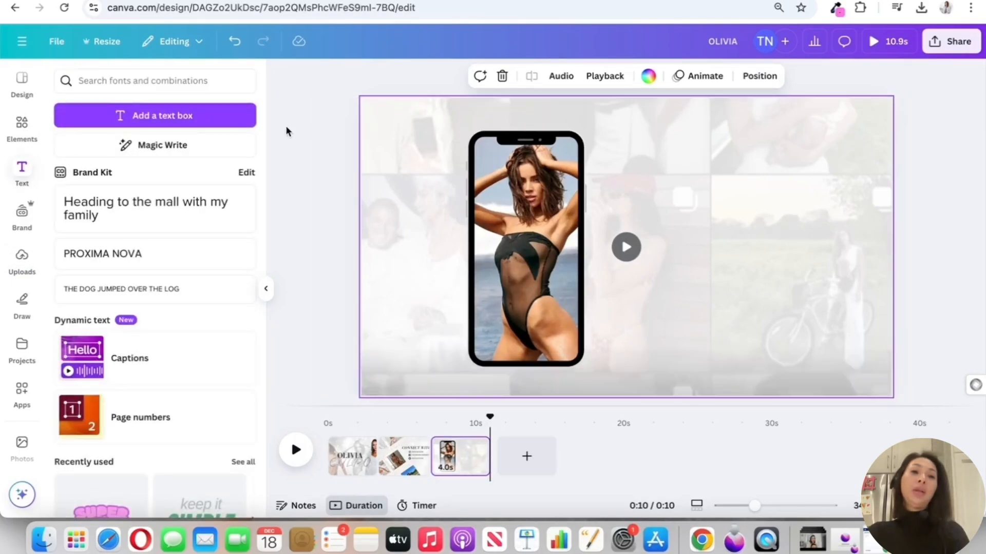
left_click(217, 84)
left_click(174, 123)
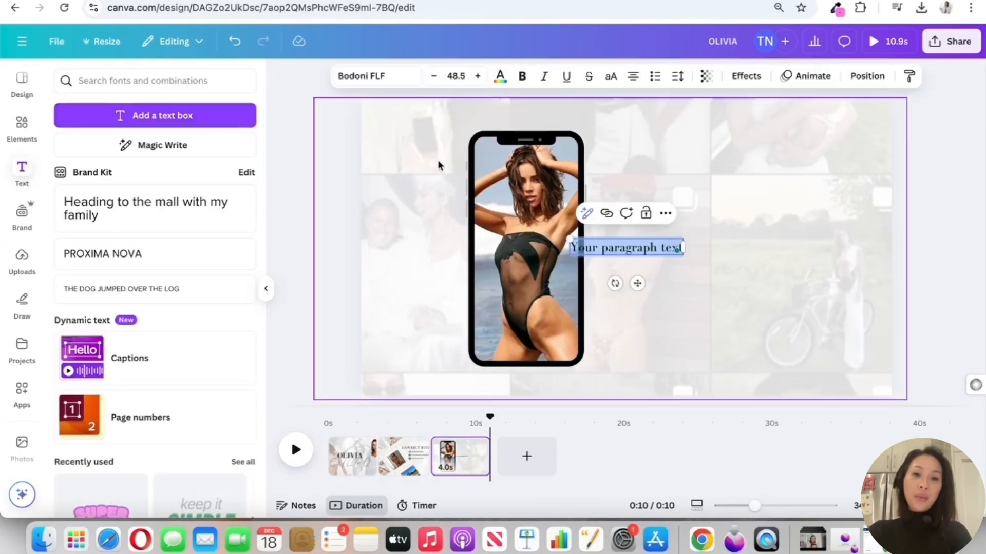
type("SUBSCRIBE")
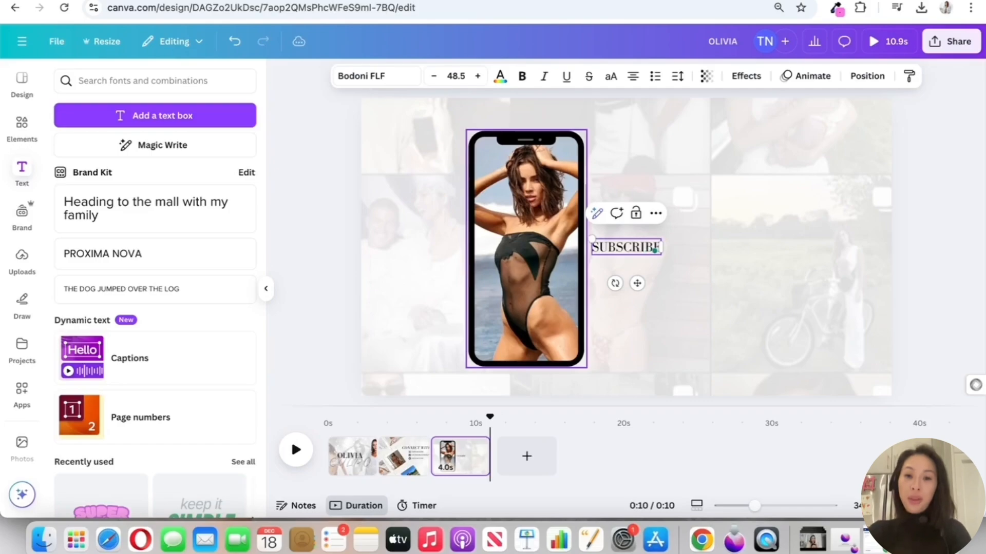
left_click_drag(709, 255, 813, 329)
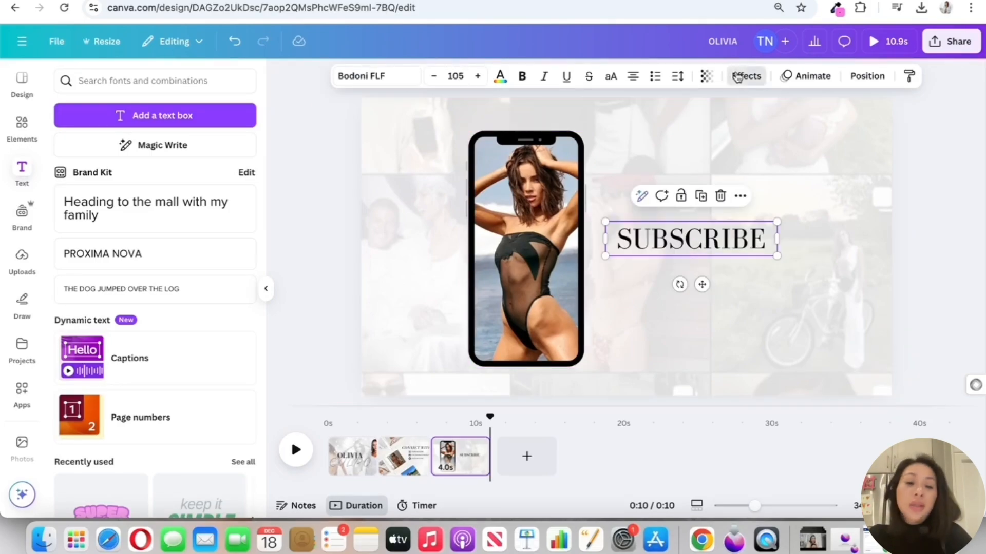
Give the SUBSCRIBE text a black Background effect and colour its letters white
left_click(748, 78)
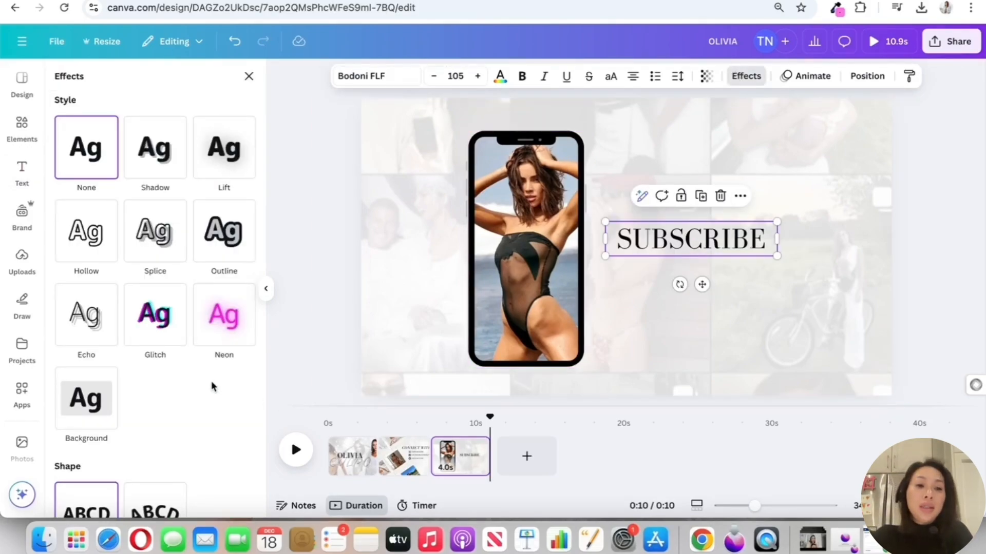
left_click(87, 398)
scroll(94, 382, "down", 3)
scroll(94, 380, "down", 3)
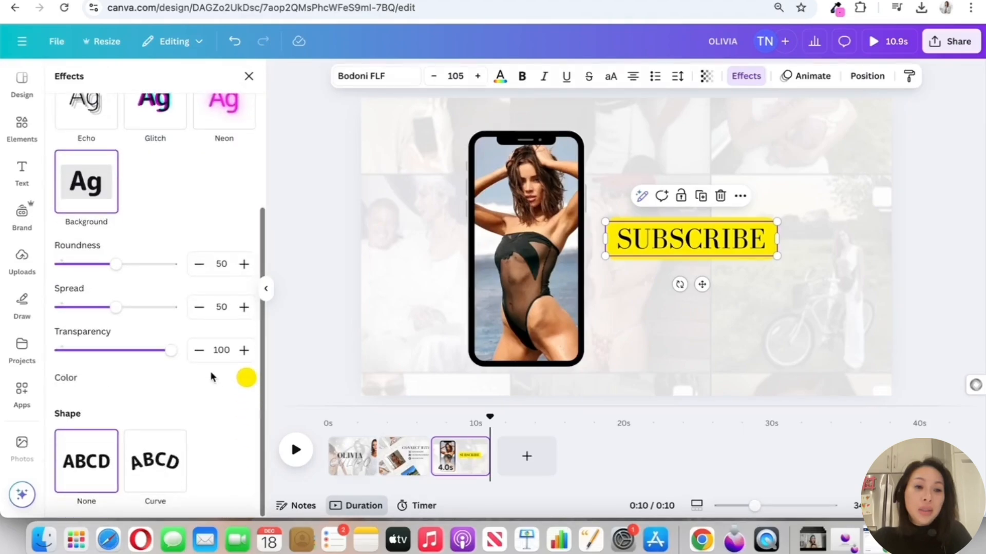
left_click(245, 378)
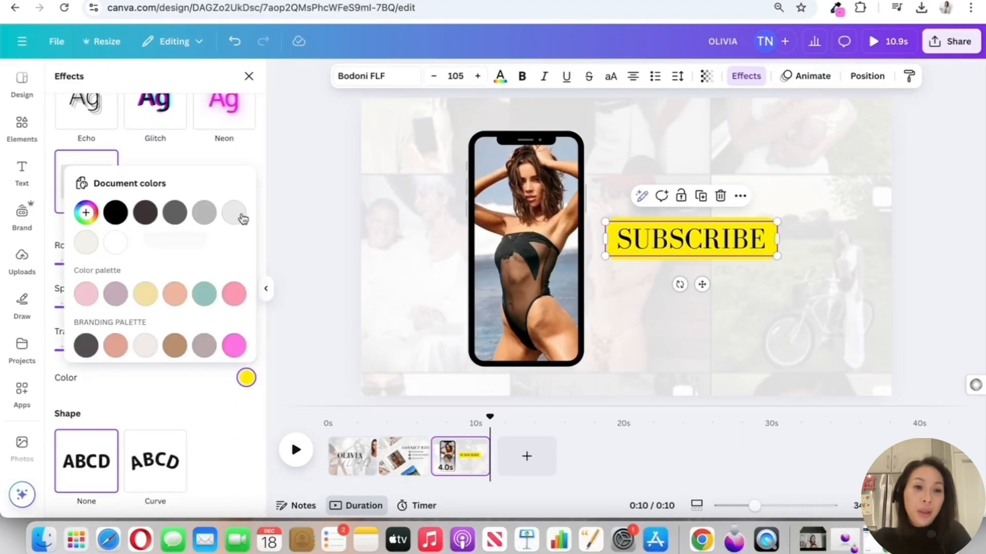
left_click(115, 213)
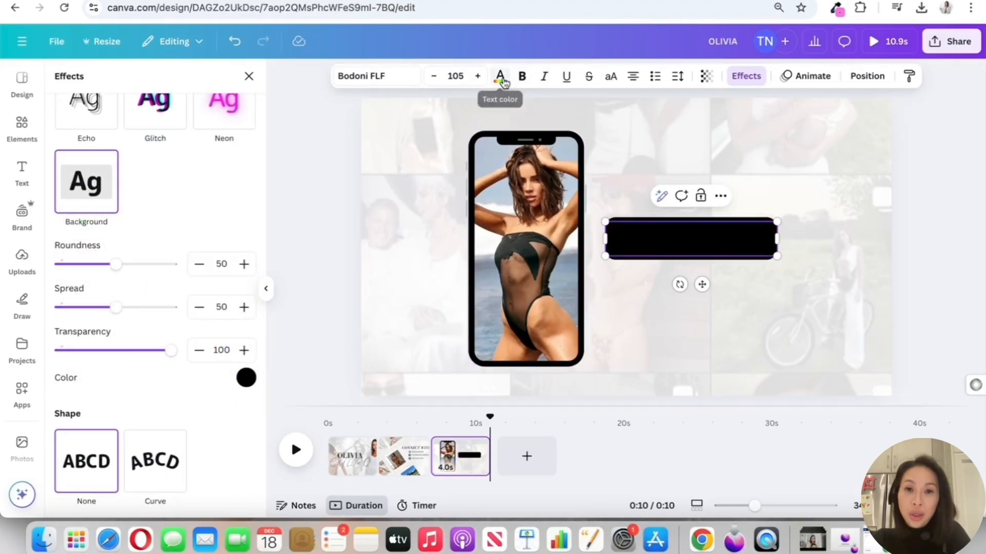
left_click(499, 77)
left_click(103, 204)
left_click(907, 238)
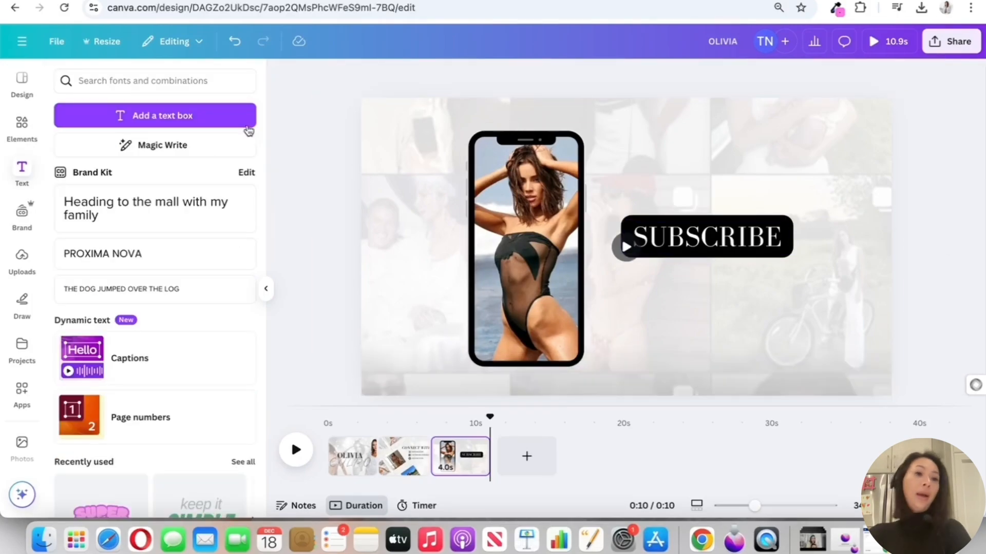
Search the elements for POINT and then FINGER POINT, and place a small clicking-hand graphic below the SUBSCRIBE label
left_click(222, 80)
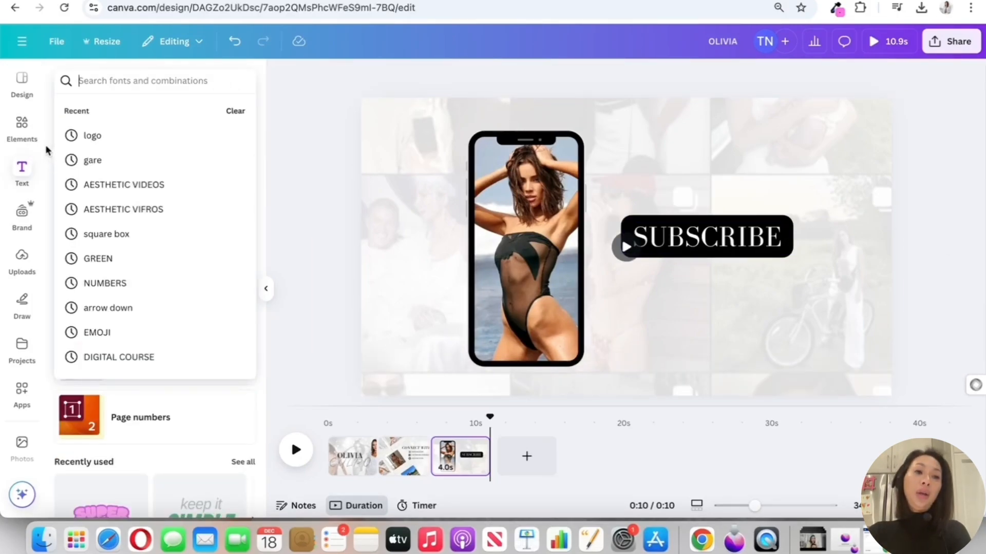
left_click(26, 129)
left_click(169, 87)
key("super+a")
type("[")
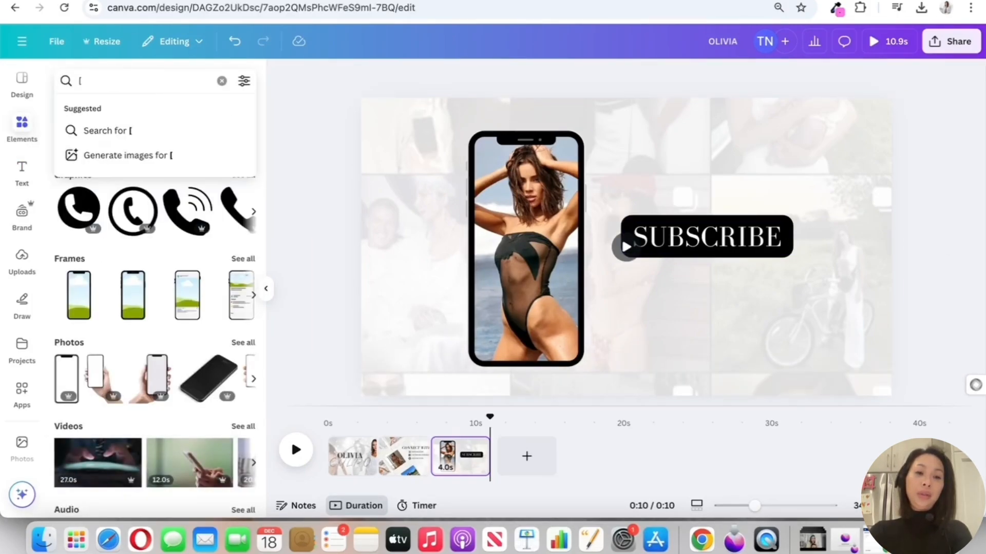
key("BackSpace")
type("POINT")
key("Return")
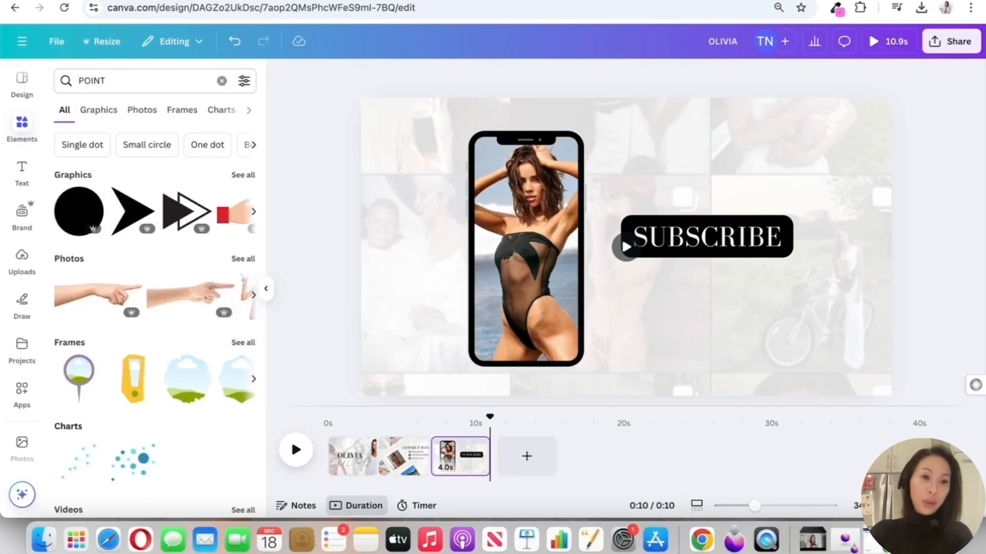
type("FINGER POINT")
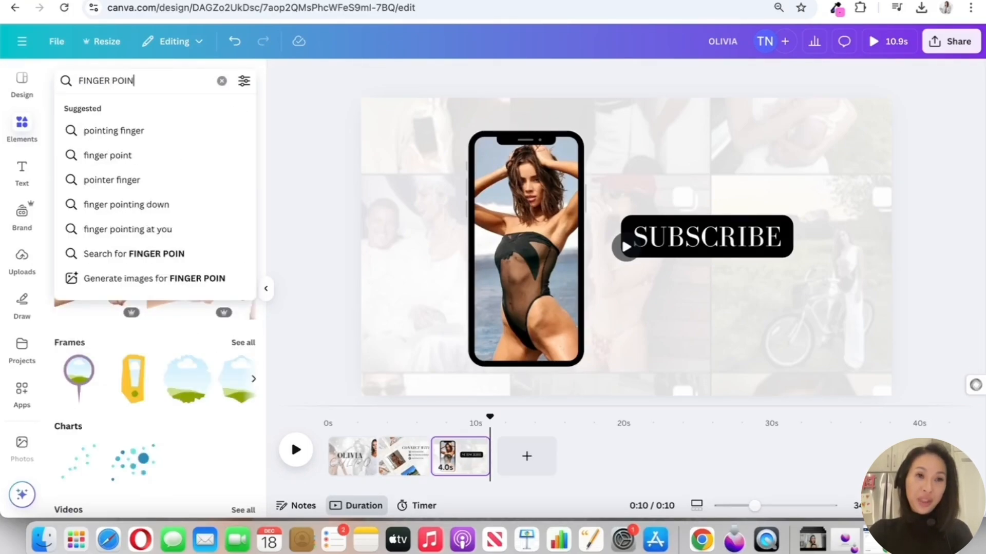
key("Return")
left_click(227, 253)
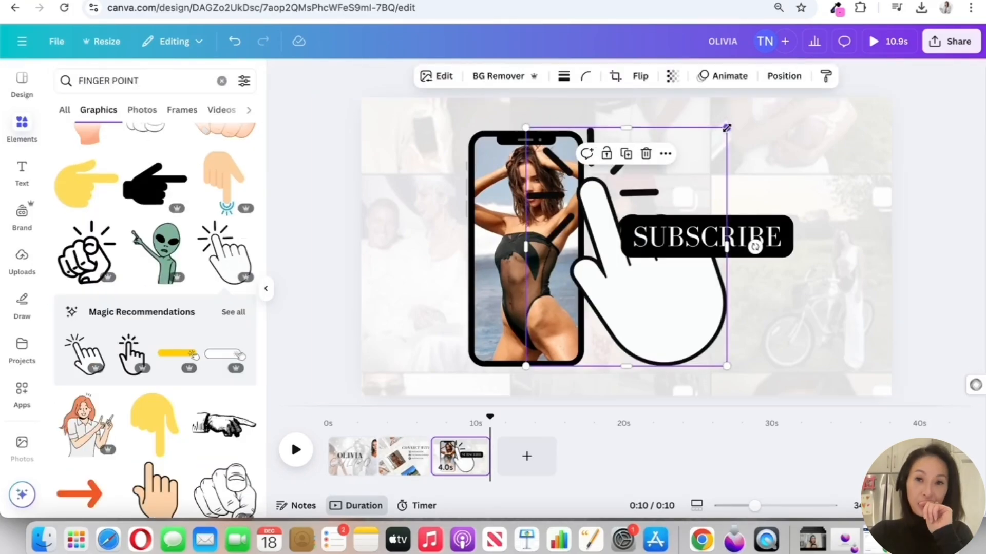
left_click_drag(726, 128, 775, 300)
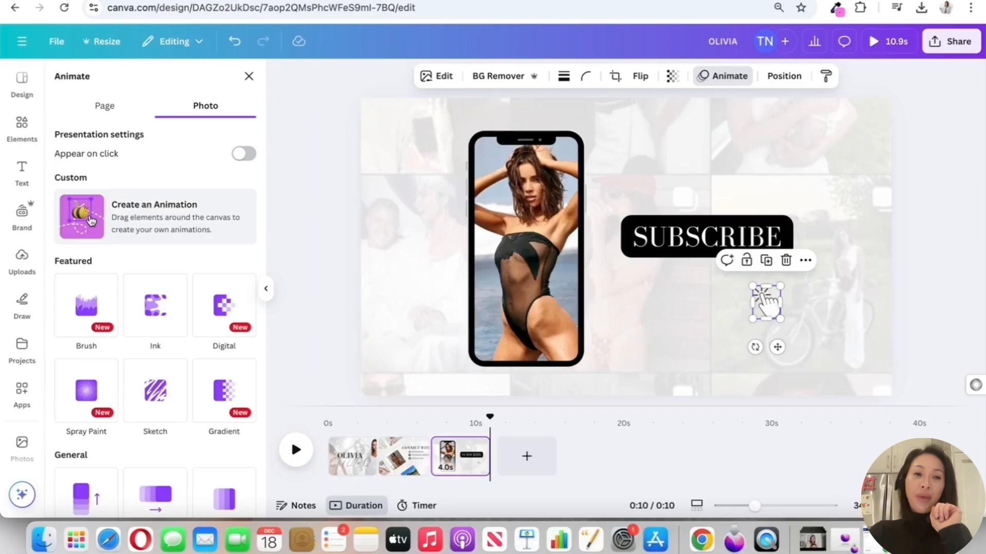
Create a custom animation path that moves the hand graphic between its place and the SUBSCRIBE label
left_click(91, 221)
mouse_move(764, 309)
left_mouse_down()
mouse_move(738, 286)
mouse_move(773, 313)
mouse_move(729, 272)
mouse_move(773, 318)
mouse_move(741, 286)
mouse_move(759, 315)
left_mouse_up()
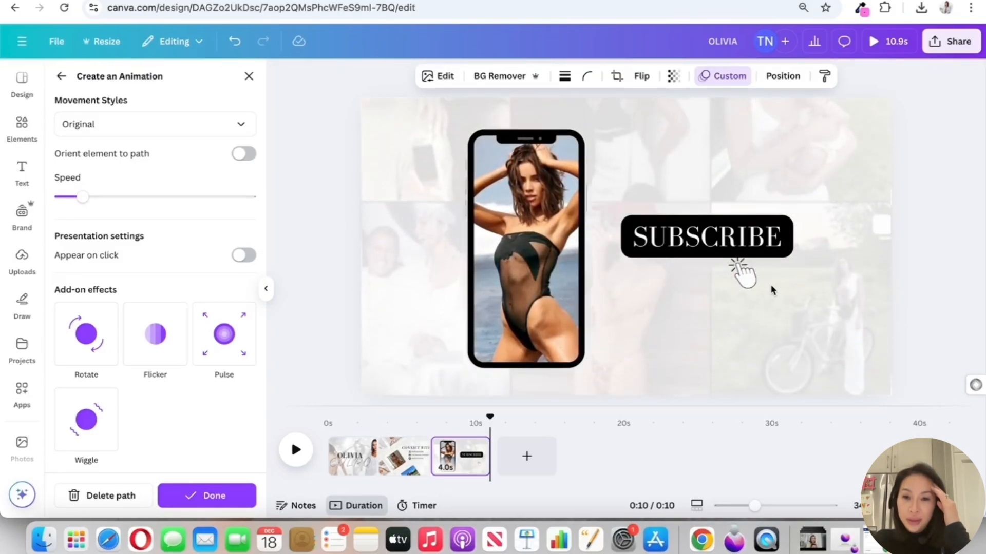
left_click(771, 293)
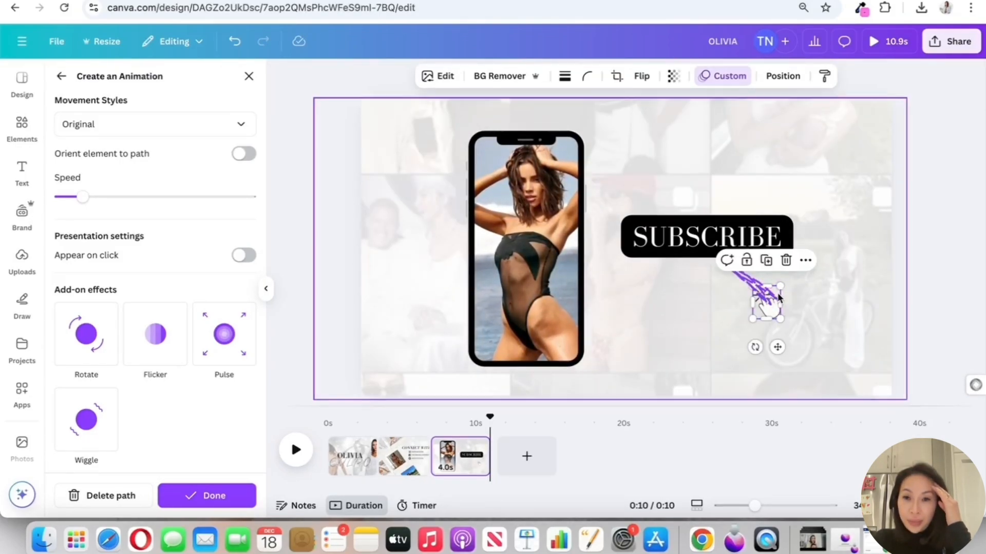
Move the hand graphic to the top of page 3's layer stack, above the SUBSCRIBE text
left_click(783, 76)
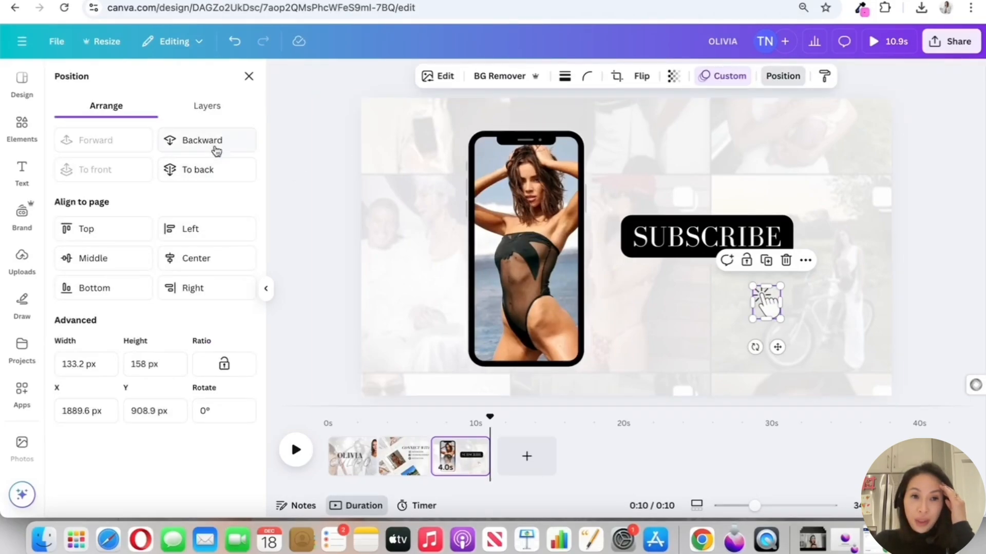
left_click(212, 140)
left_click(140, 142)
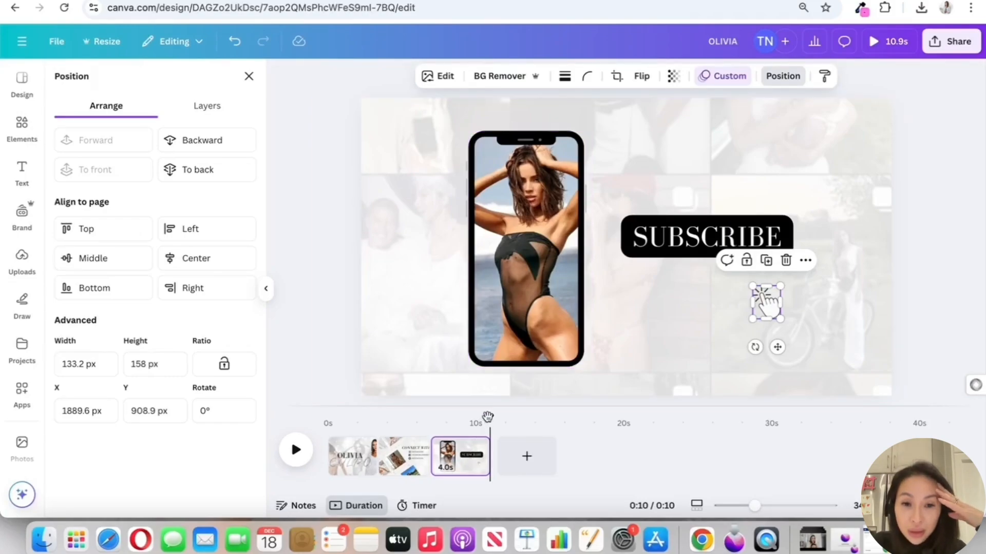
left_click_drag(488, 417, 474, 417)
left_click(805, 260)
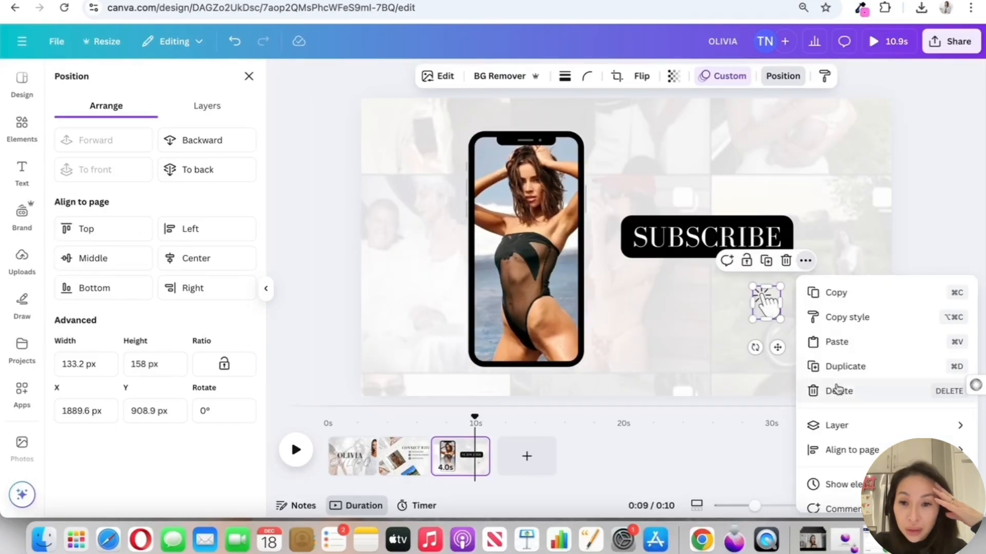
mouse_move(836, 424)
left_click(691, 496)
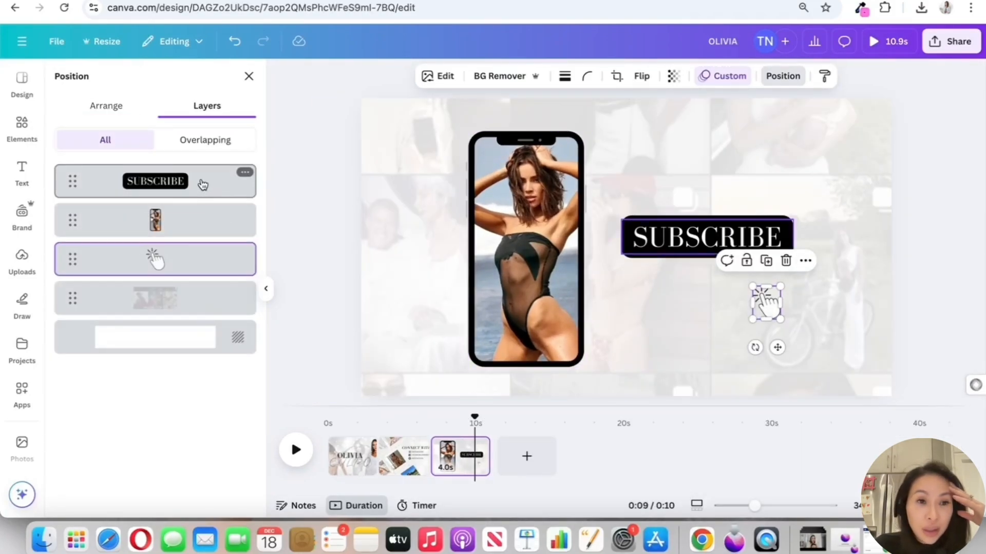
left_click_drag(172, 264, 174, 177)
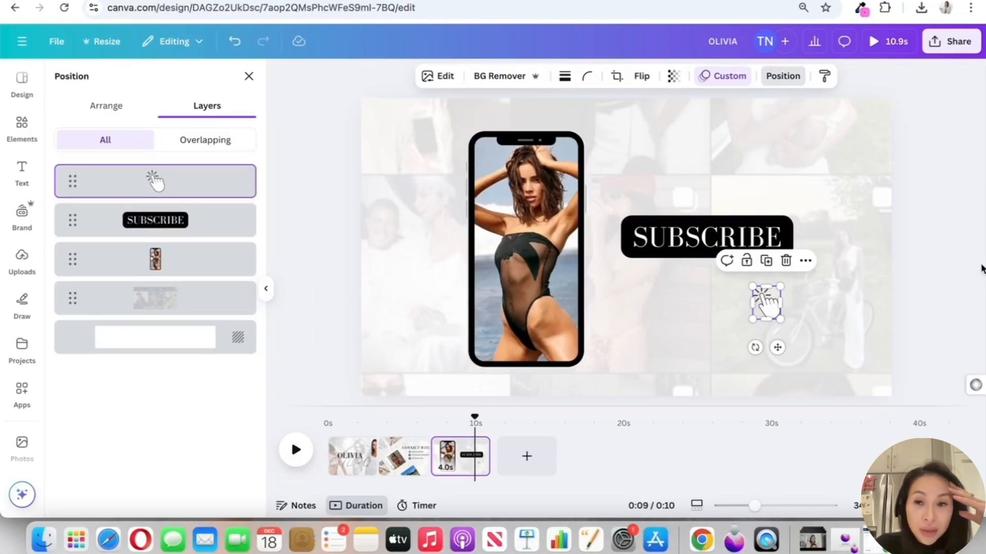
Play page 3 from its start to check the phone and hand animations
left_click(971, 270)
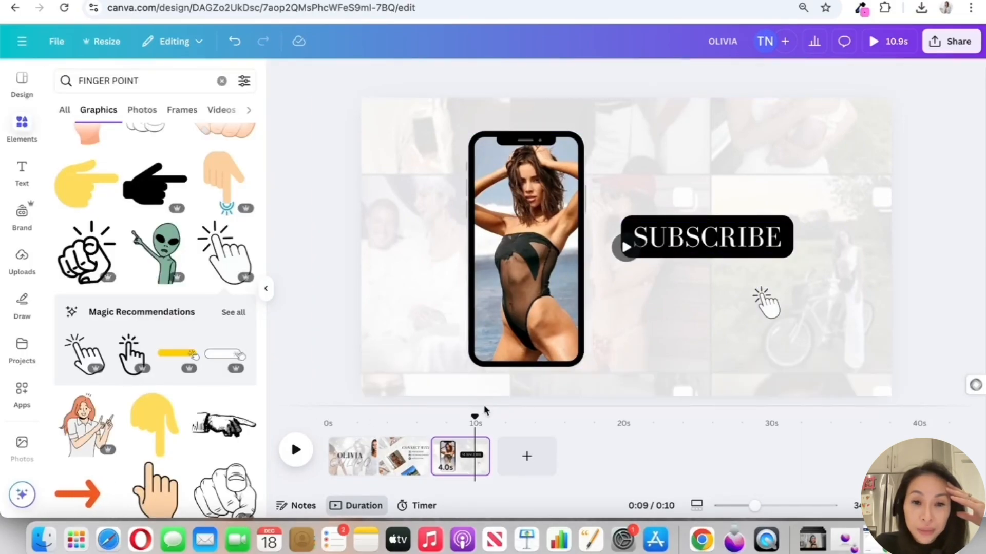
left_click_drag(474, 417, 435, 418)
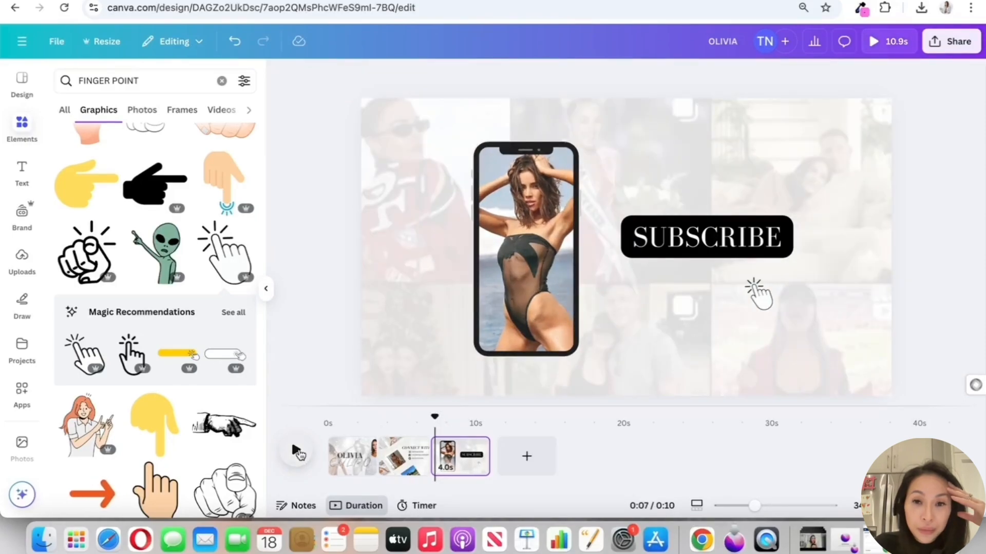
left_click(296, 452)
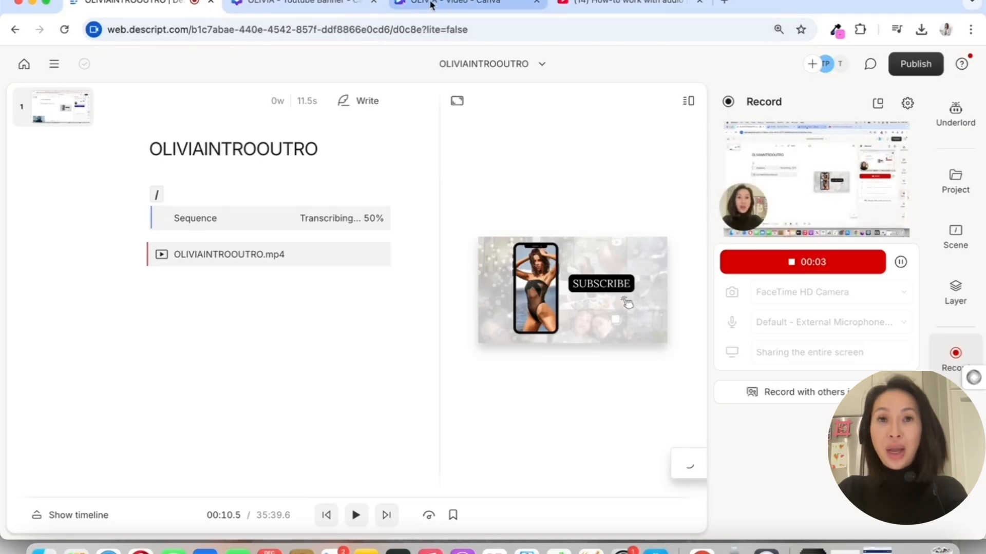
Switch to the OLIVIA YouTube banner design in Canva, search the elements for AI MUSIC, and open the AI Music app
left_click(431, 5)
left_click(316, 4)
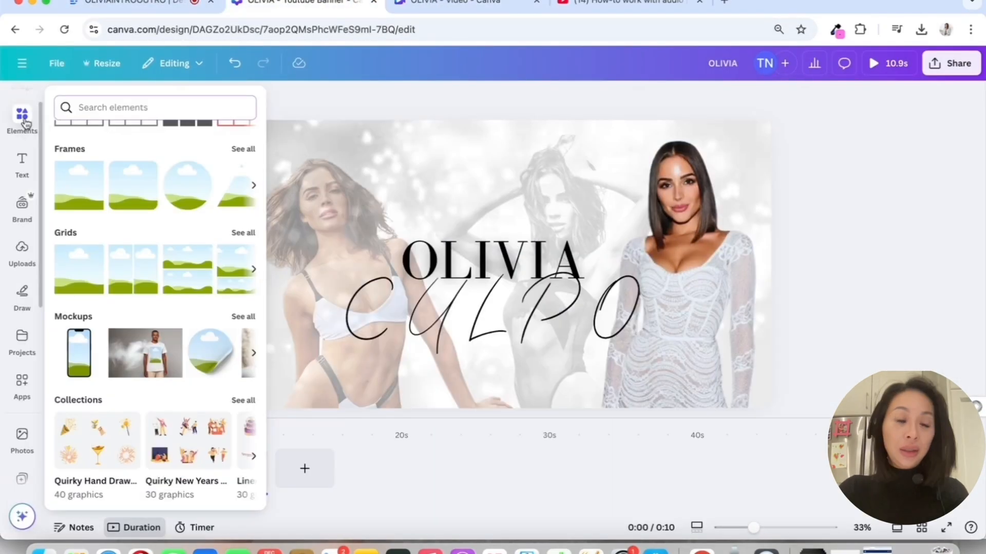
left_click(147, 108)
type("AI MUSIC")
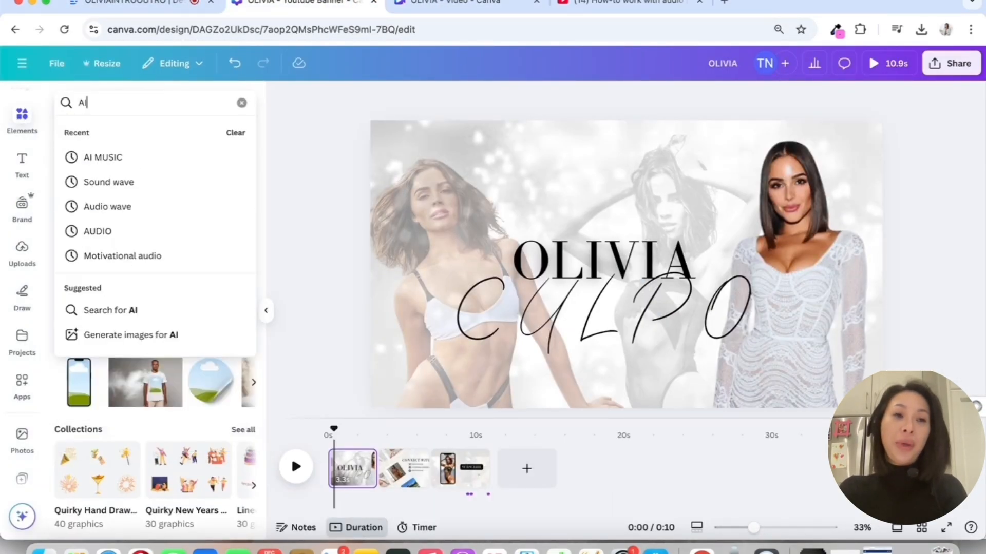
key("Return")
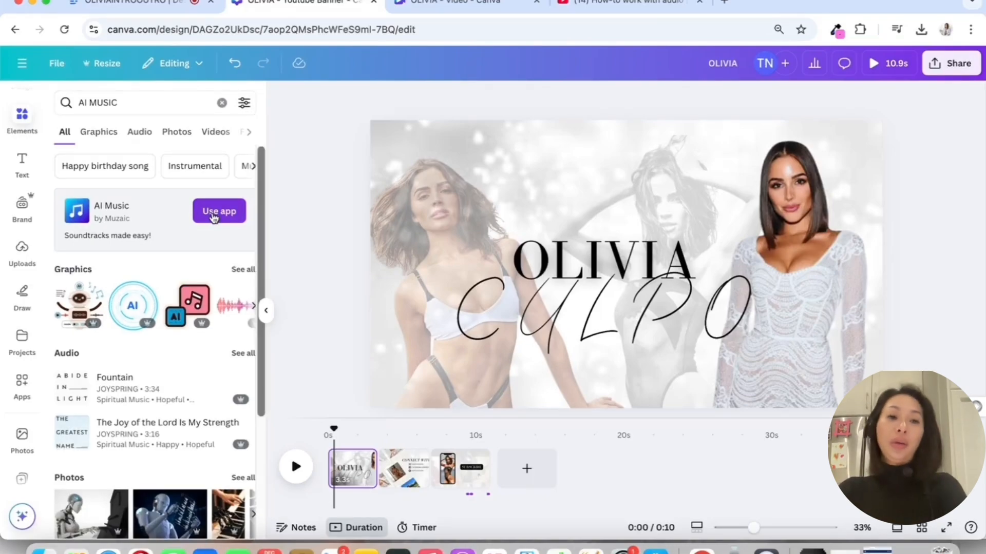
left_click(215, 213)
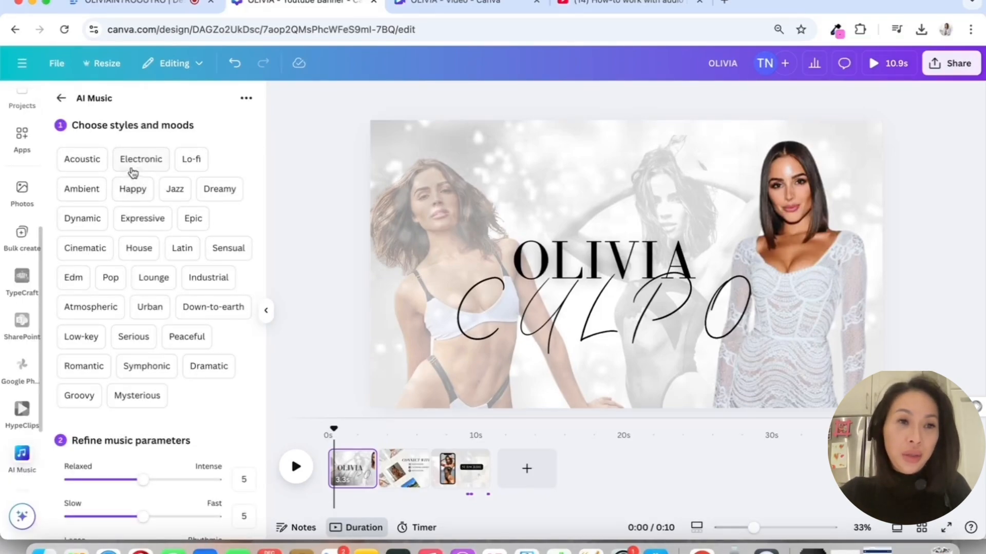
Compose a 30-second AI music track with Intense 9, Fast 7, Rhythmic 8, Bright 9 and Varied 9
scroll(149, 259, "down", 5)
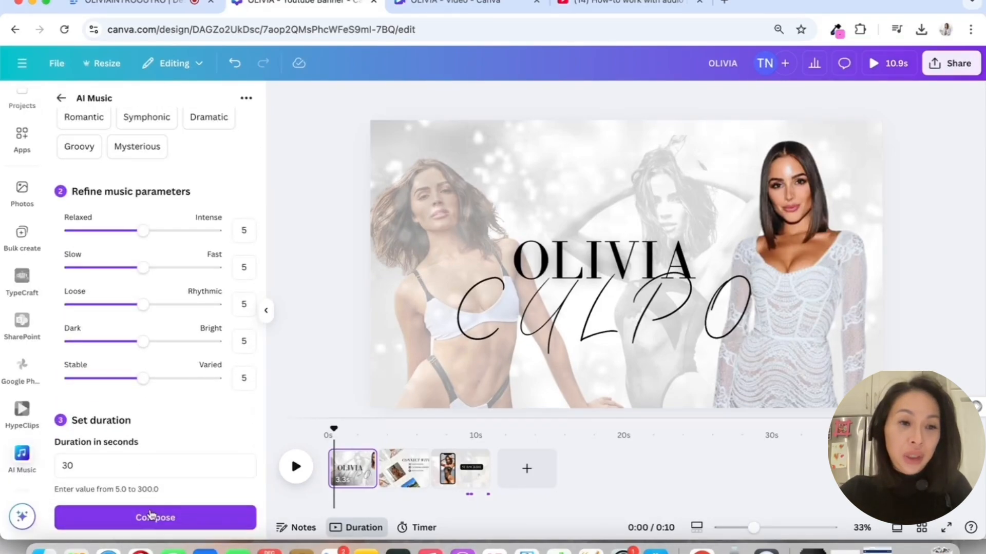
left_click(145, 520)
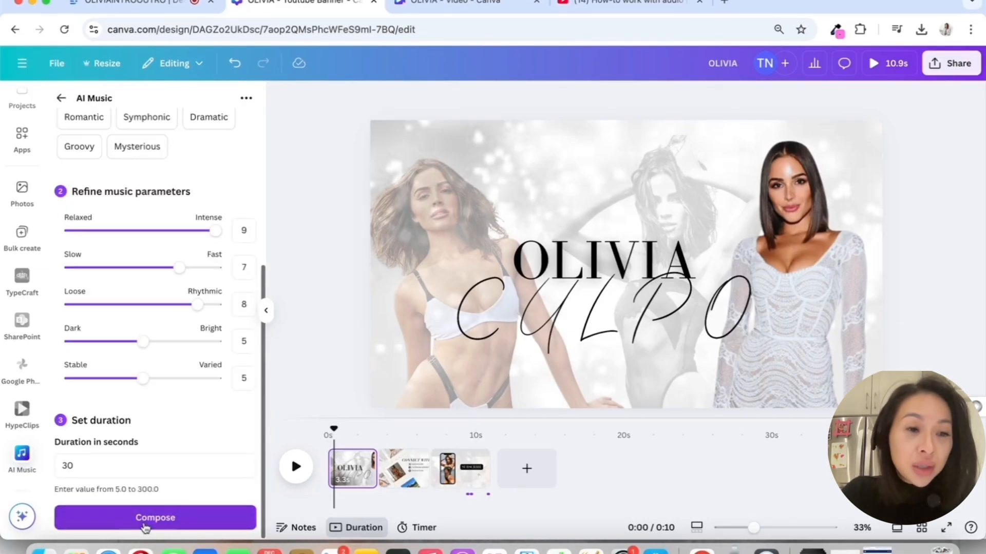
left_click(145, 523)
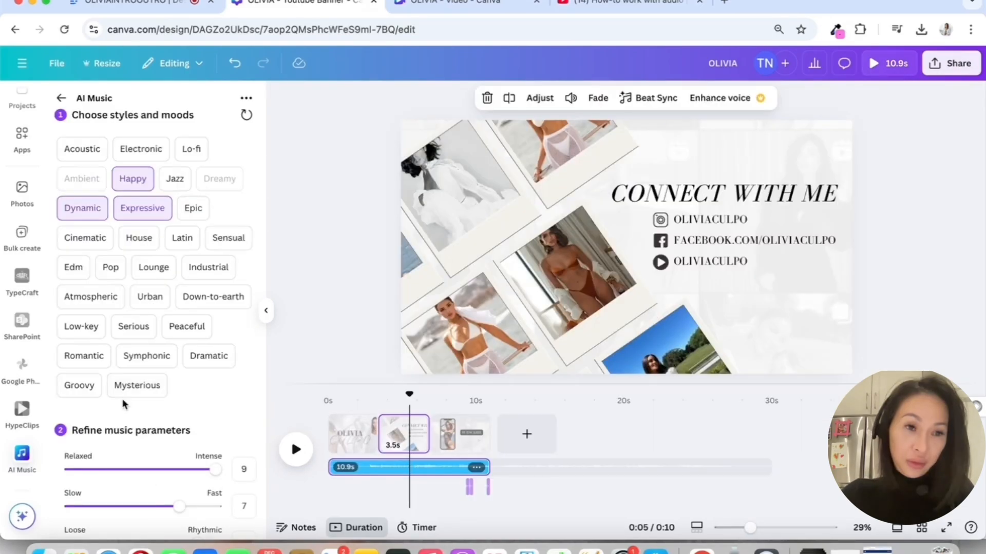
scroll(123, 404, "down", 5)
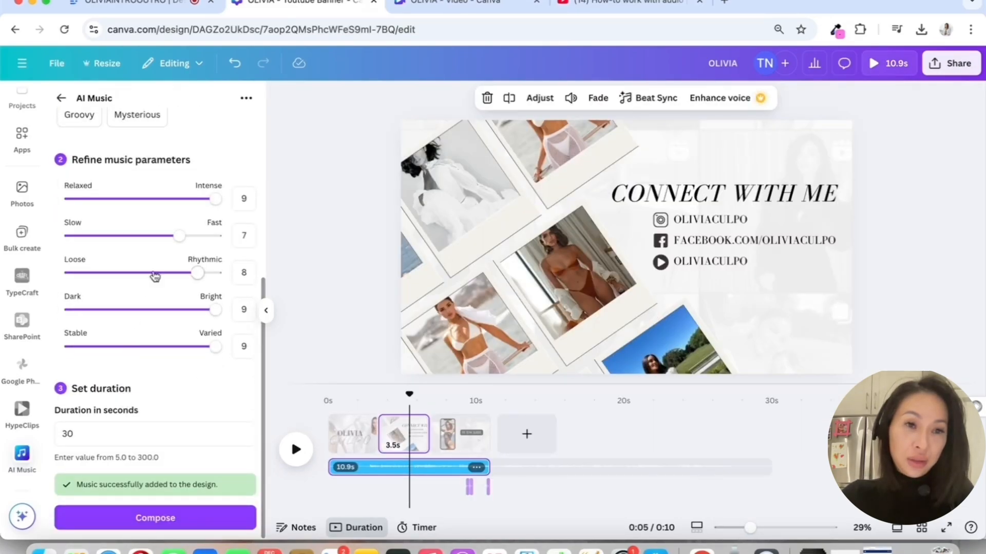
Replace the soundtrack with a 10-second composition at Intense 4, Fast 5, Rhythmic 5, Bright 5 and Varied 7, and play the banner
left_click(177, 521)
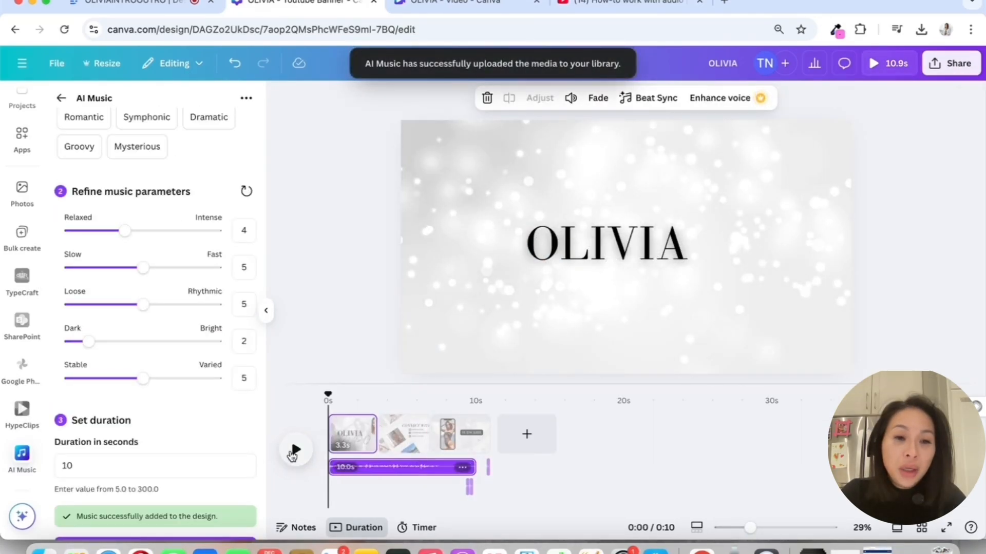
left_click_drag(143, 267, 151, 260)
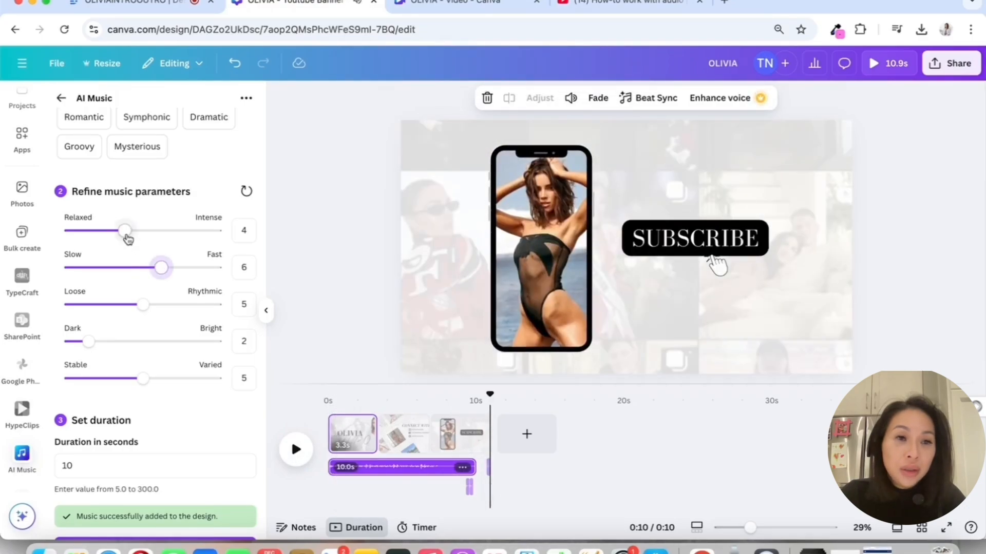
scroll(134, 237, "up", 5)
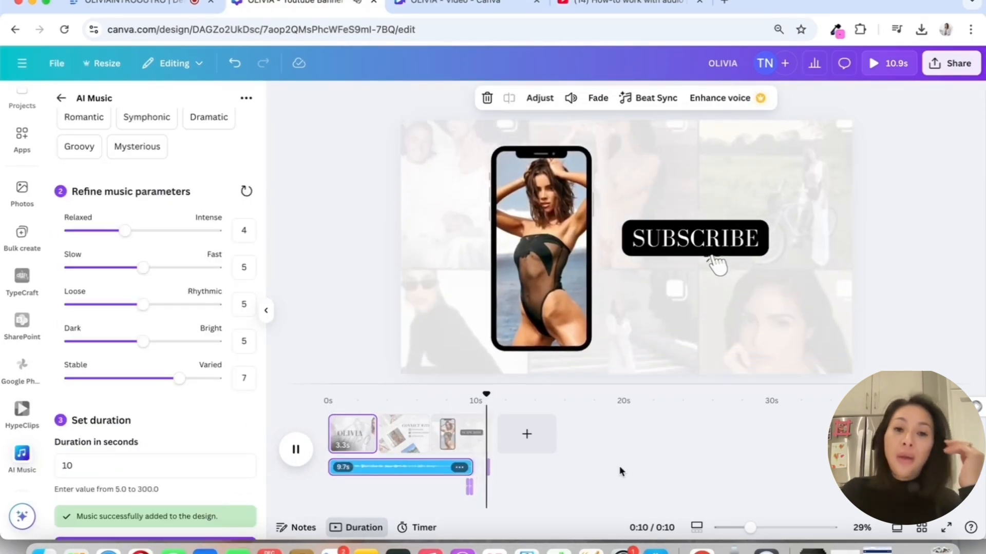
Sync the banner's pages to the music track with Beat Sync and play the result from the start
left_click(657, 98)
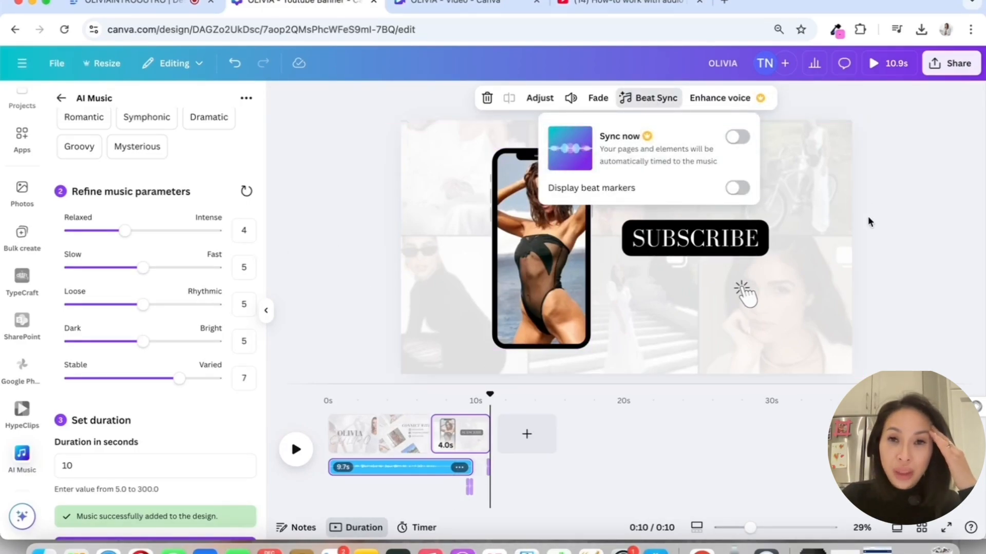
left_click(298, 450)
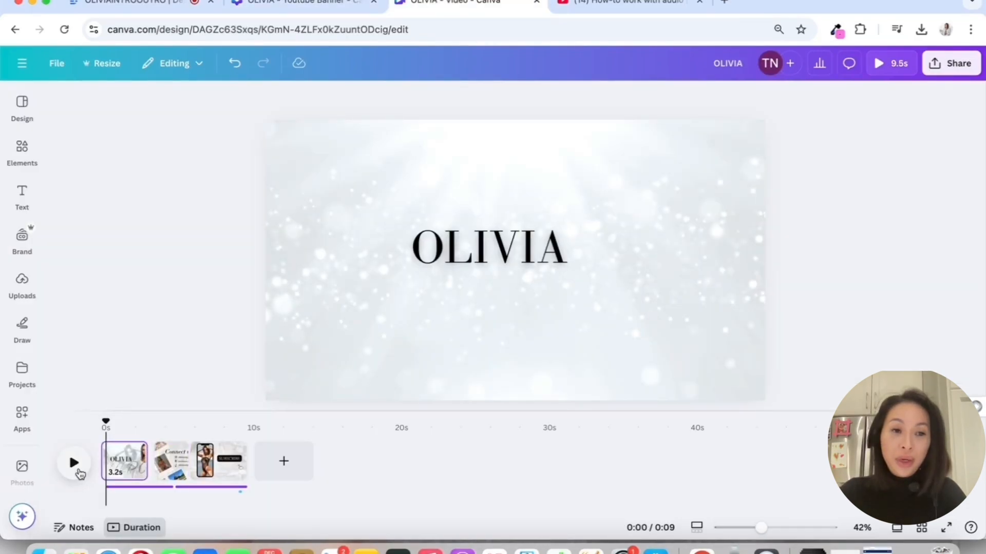
Play the separate OLIVIA video design and examine its MP4 download options, including the quality and page selection
left_click(78, 470)
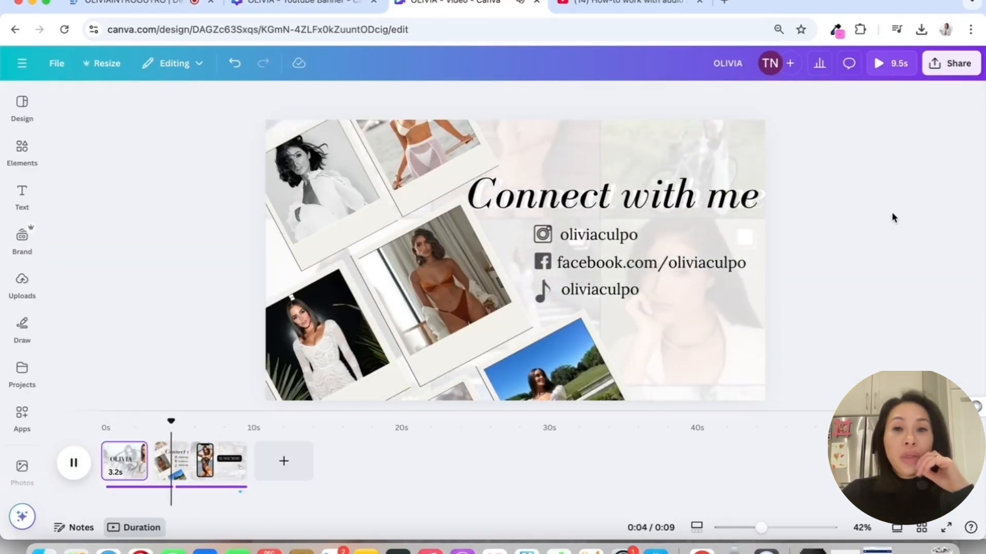
key("space")
left_click(955, 62)
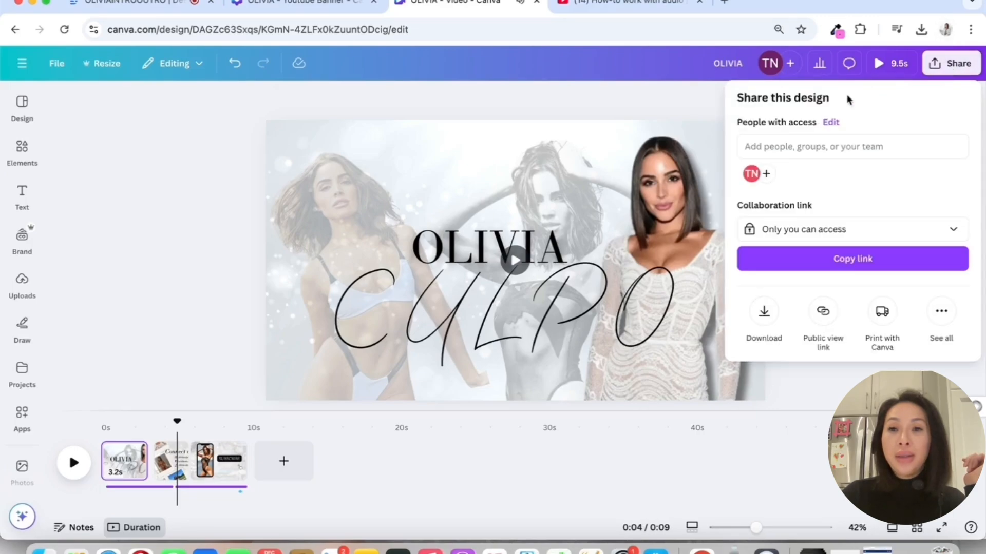
left_click(765, 314)
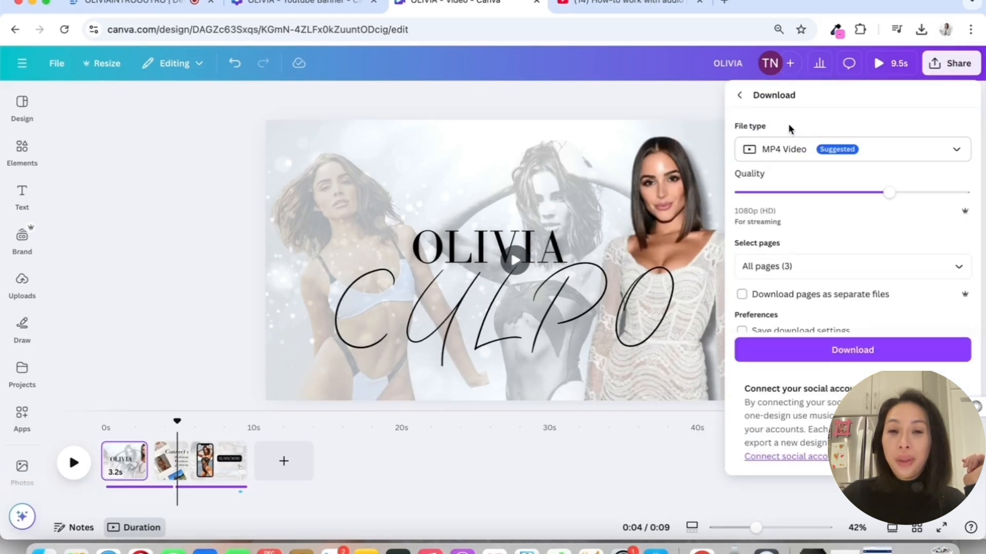
left_click(836, 267)
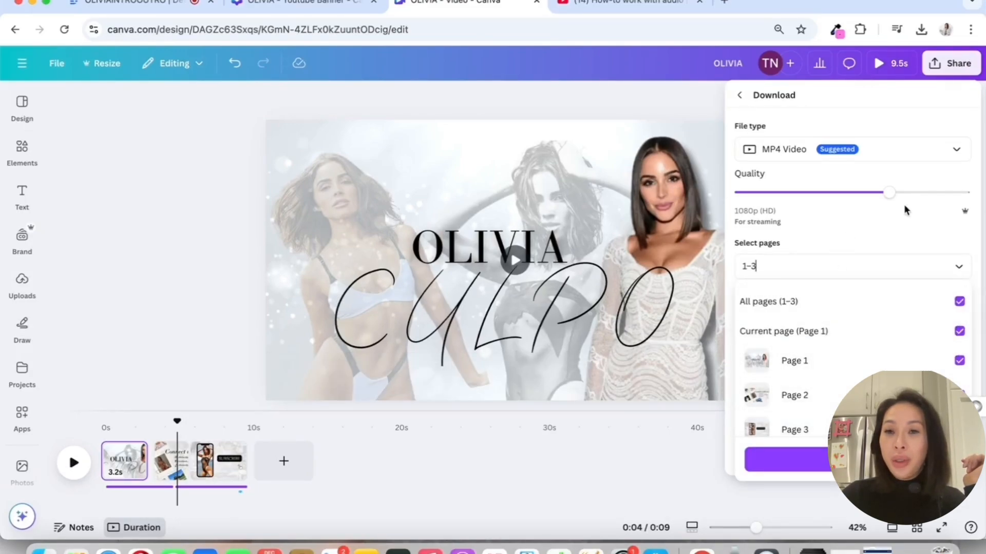
left_click(934, 185)
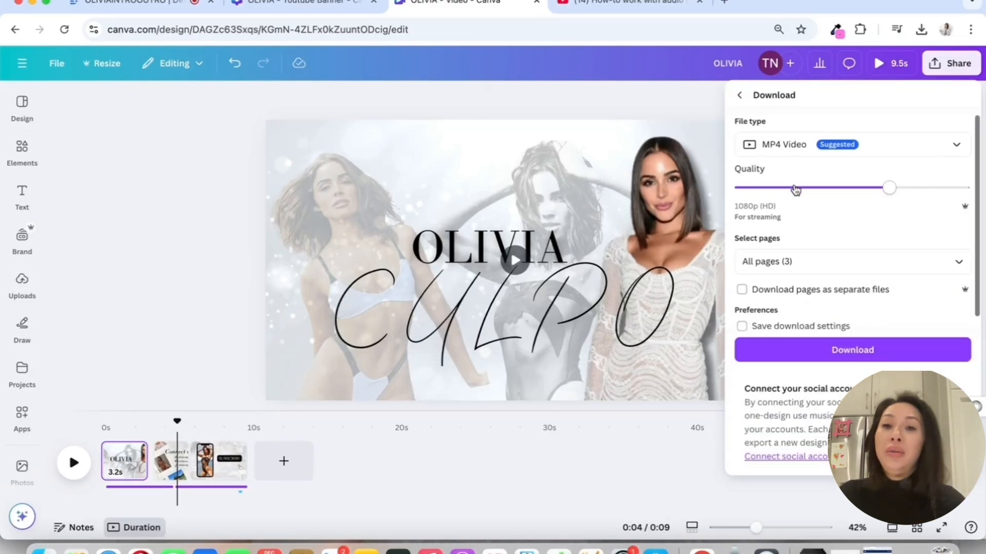
left_click(164, 186)
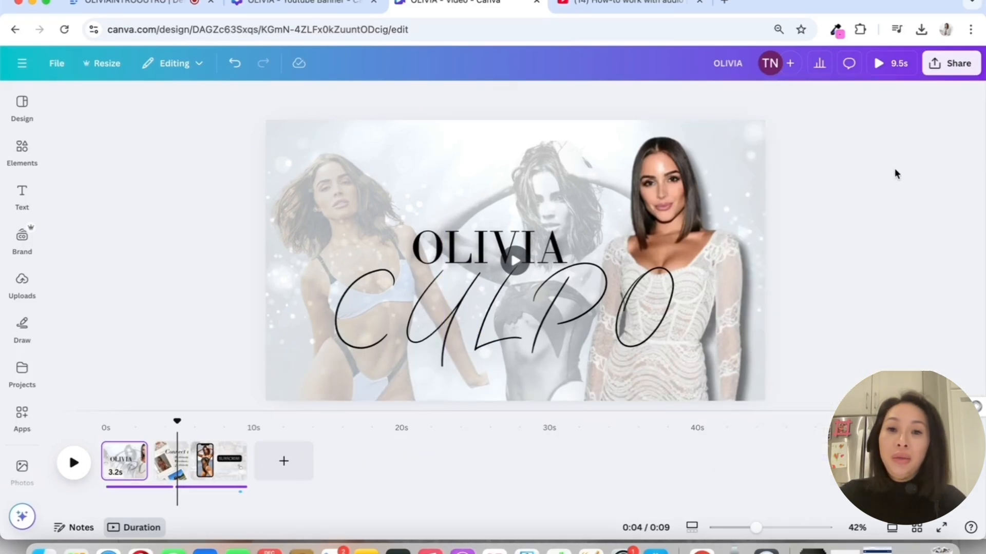
left_click(556, 193)
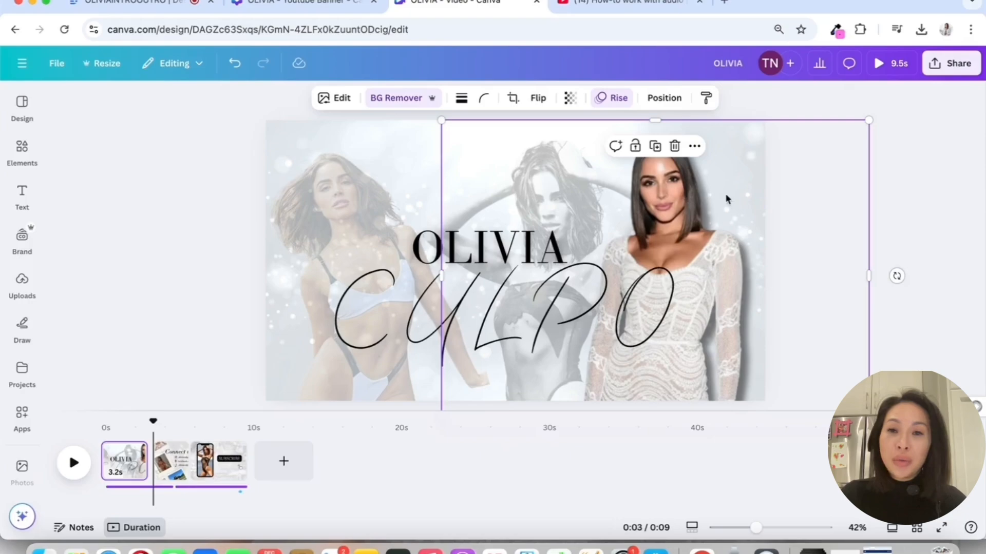
left_click(933, 188)
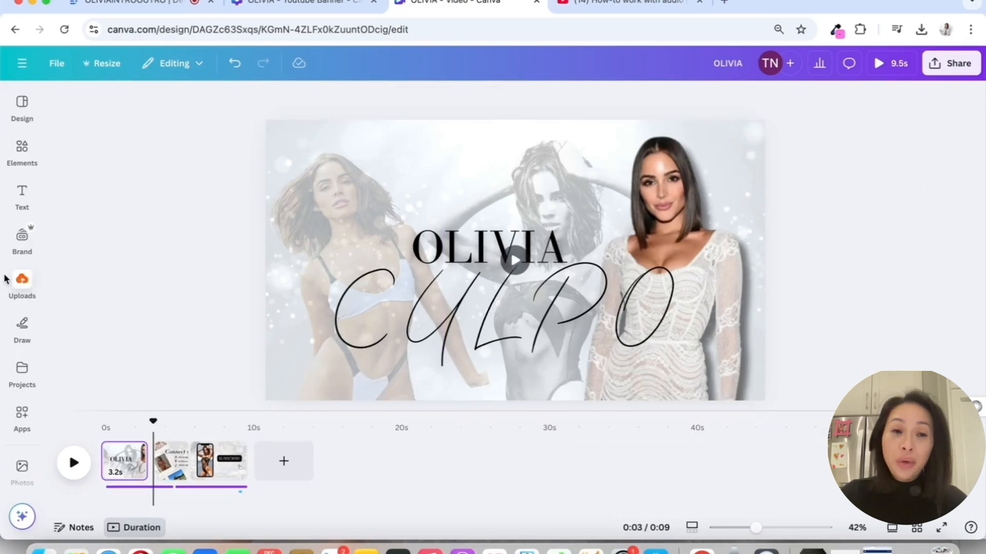
Open the Brand Kit's logo upload area
left_click(22, 237)
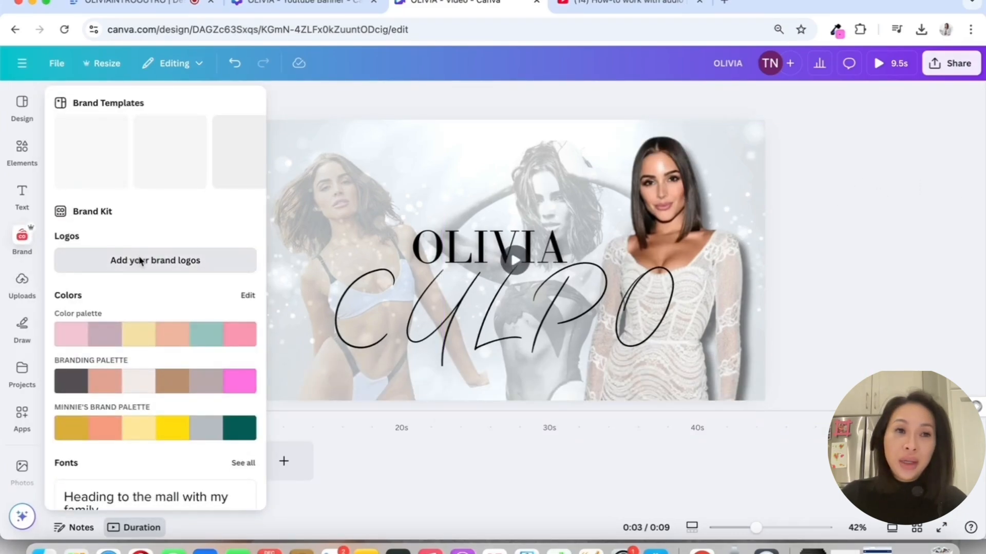
left_click(139, 260)
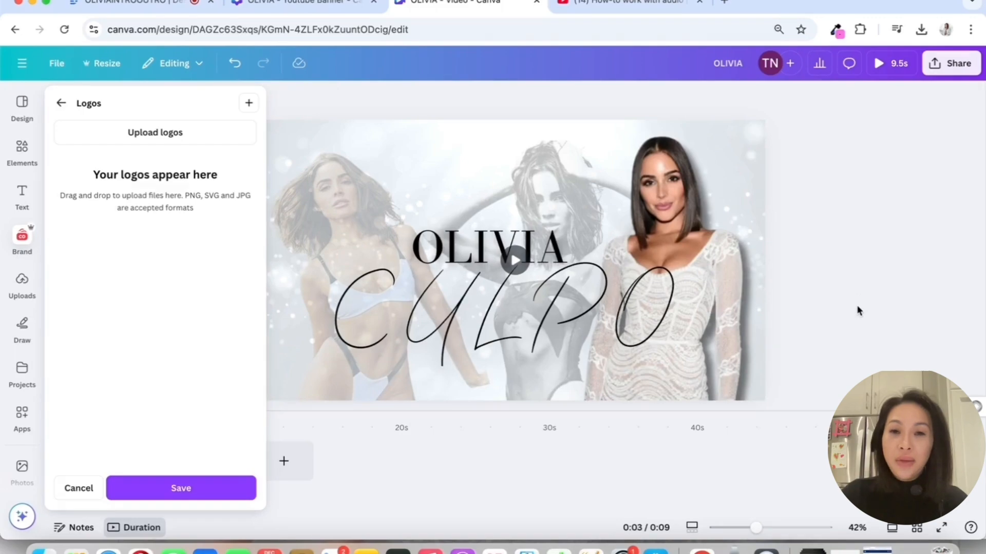